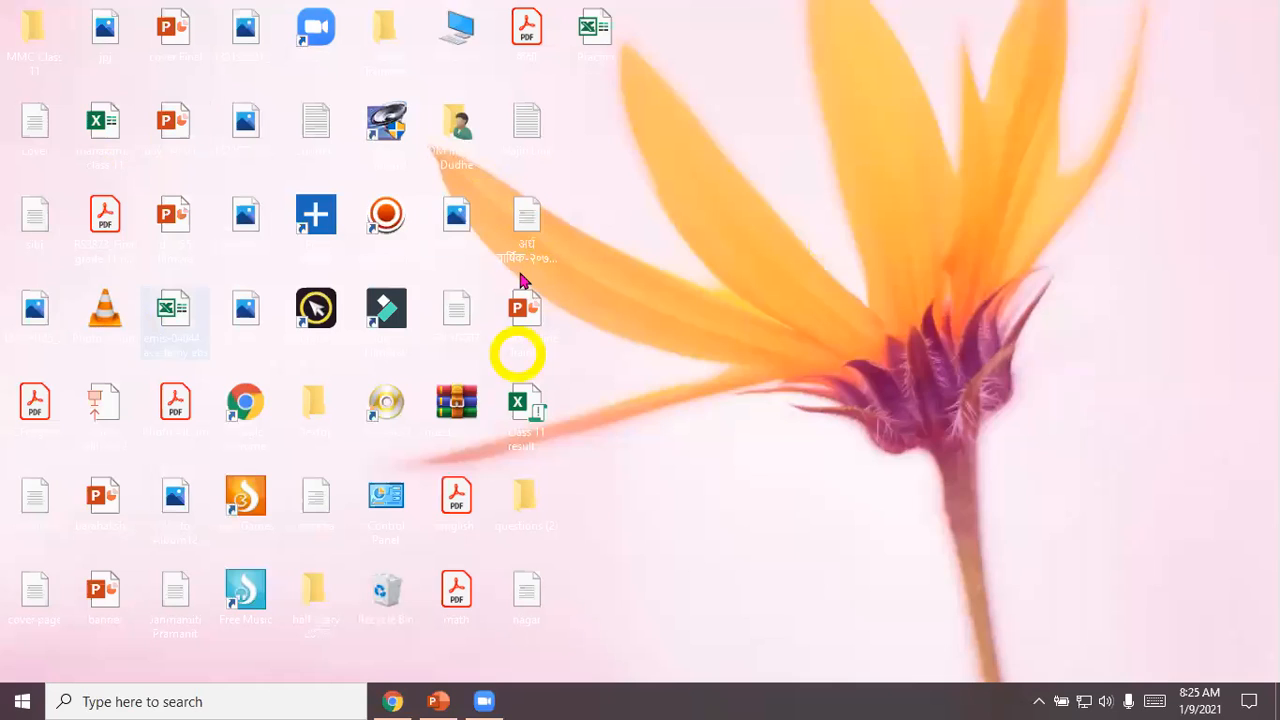
Step: Switch to Google Chrome and load the IEMIS school portal at iemis.doe.gov.np
{"action": "double_click", "coordinate": [246, 401]}
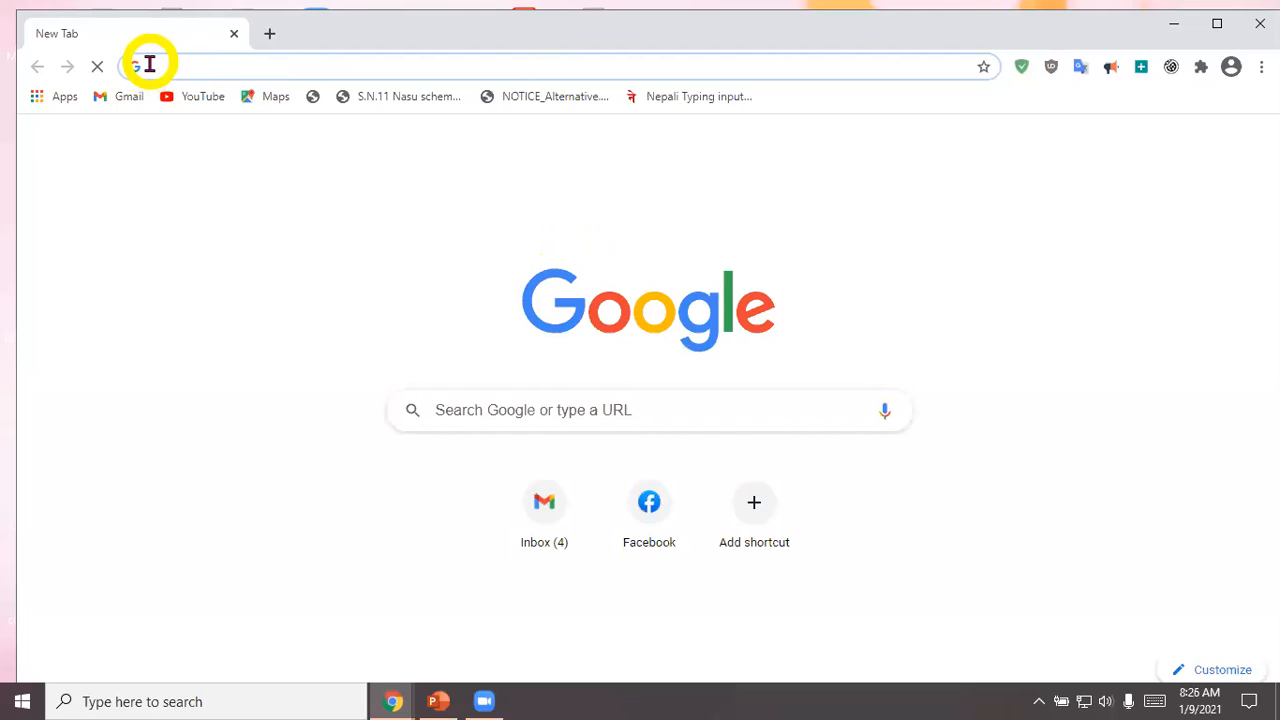
{"action": "left_click", "coordinate": [211, 74]}
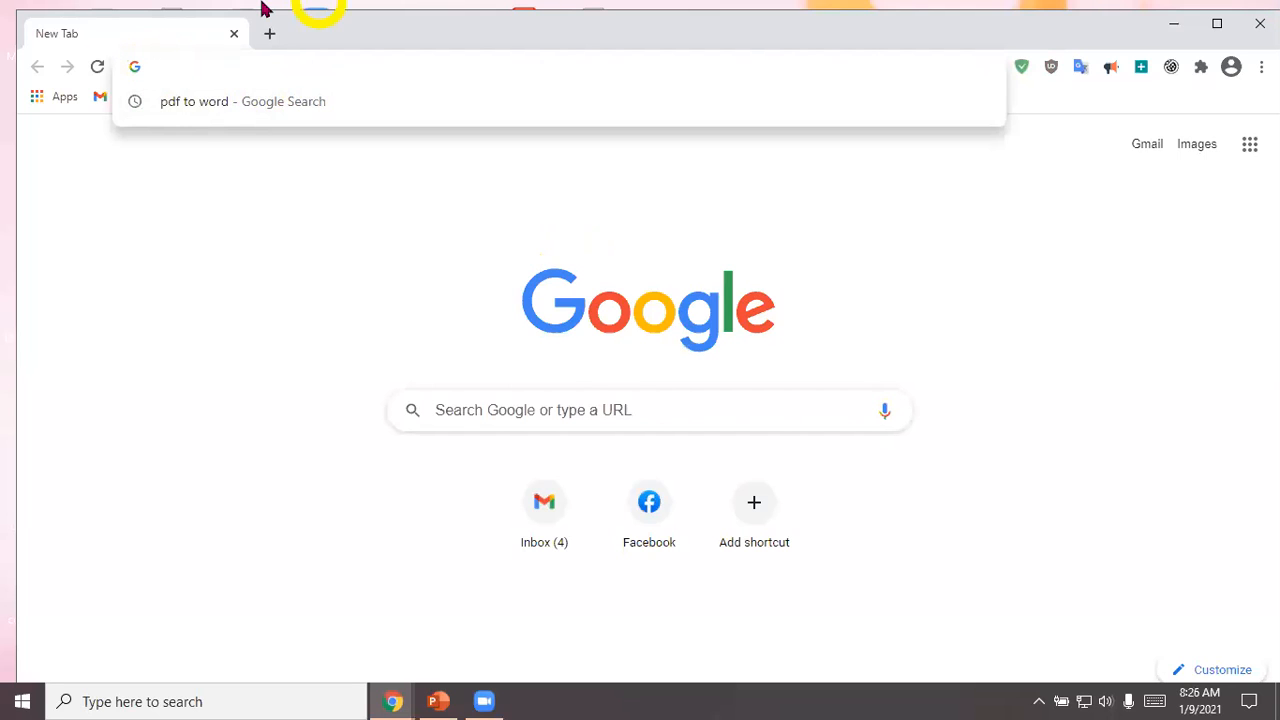
{"action": "type", "text": "iem"}
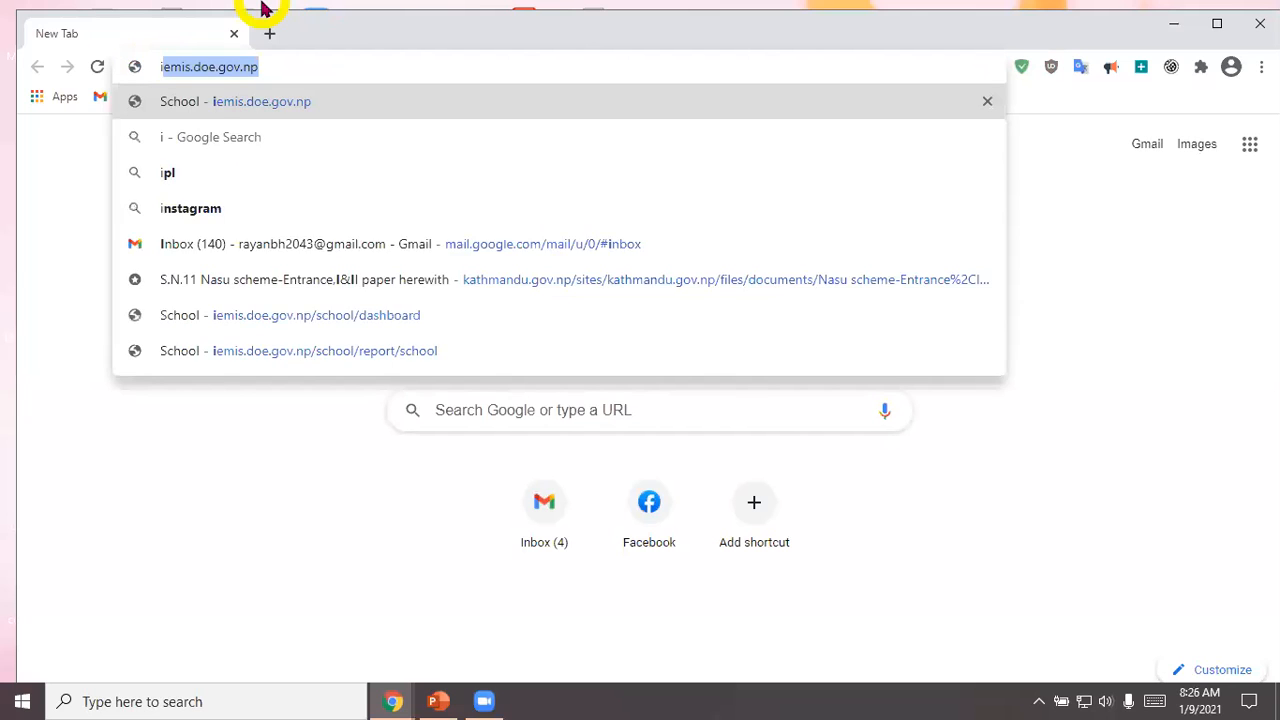
{"action": "type", "text": "is"}
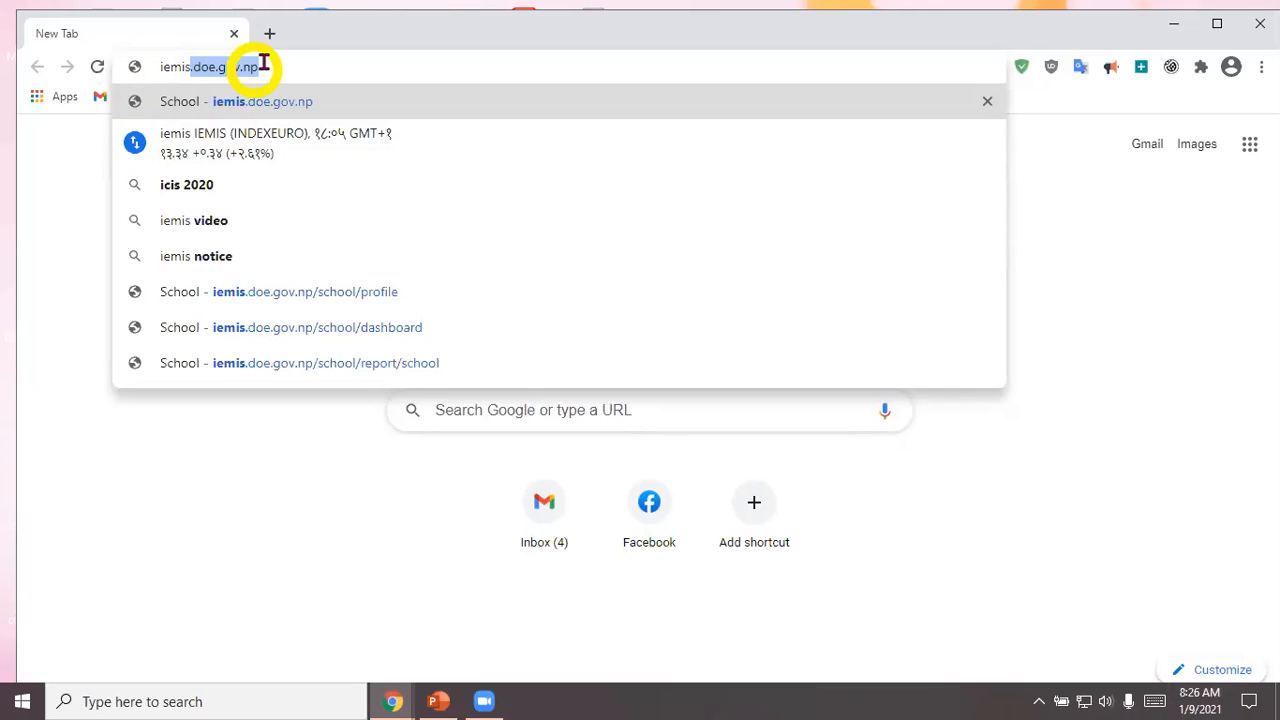
{"action": "key", "text": "End"}
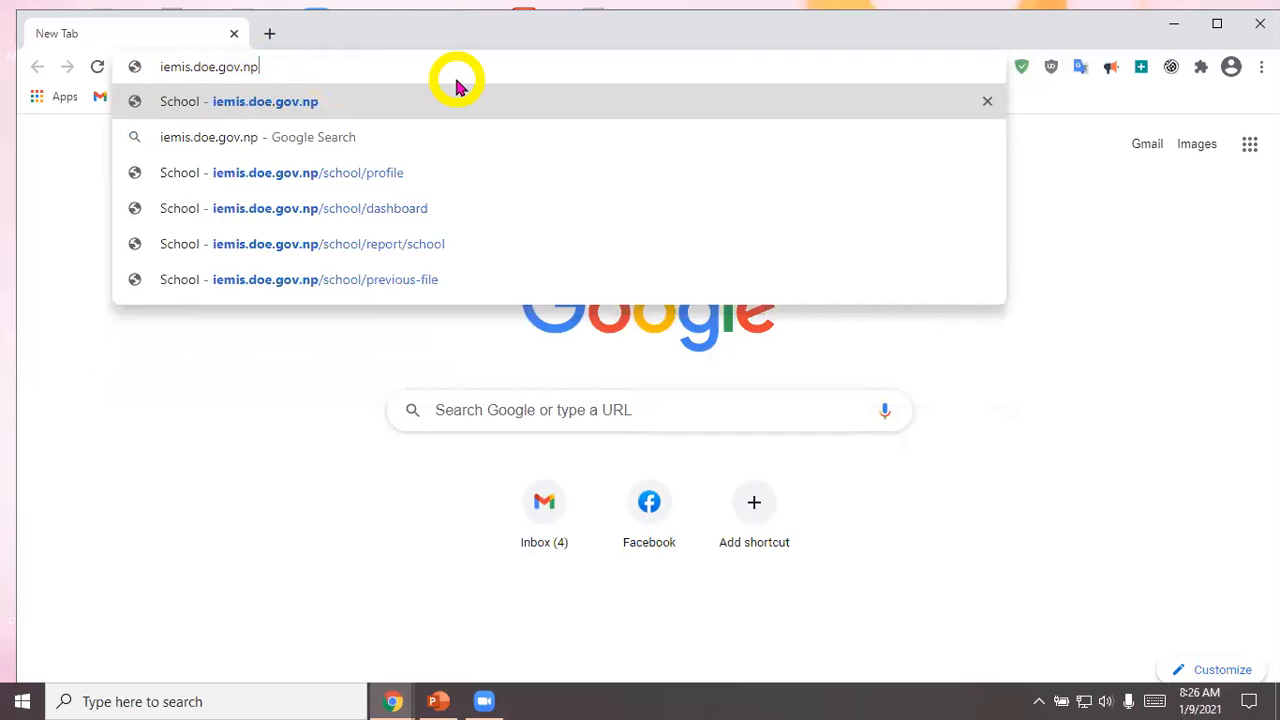
{"action": "key", "text": "Return"}
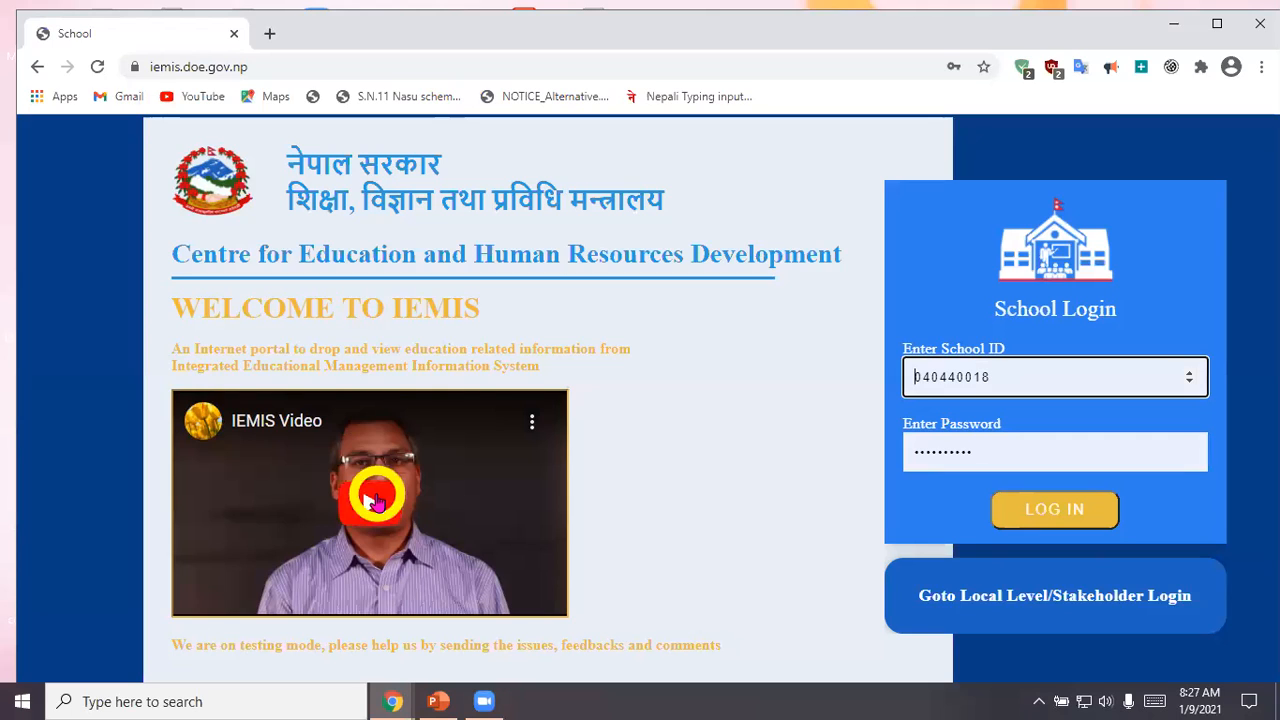
Step: Play the IEMIS Video on the portal's welcome page for about a minute and pause it
{"action": "left_click", "coordinate": [377, 502]}
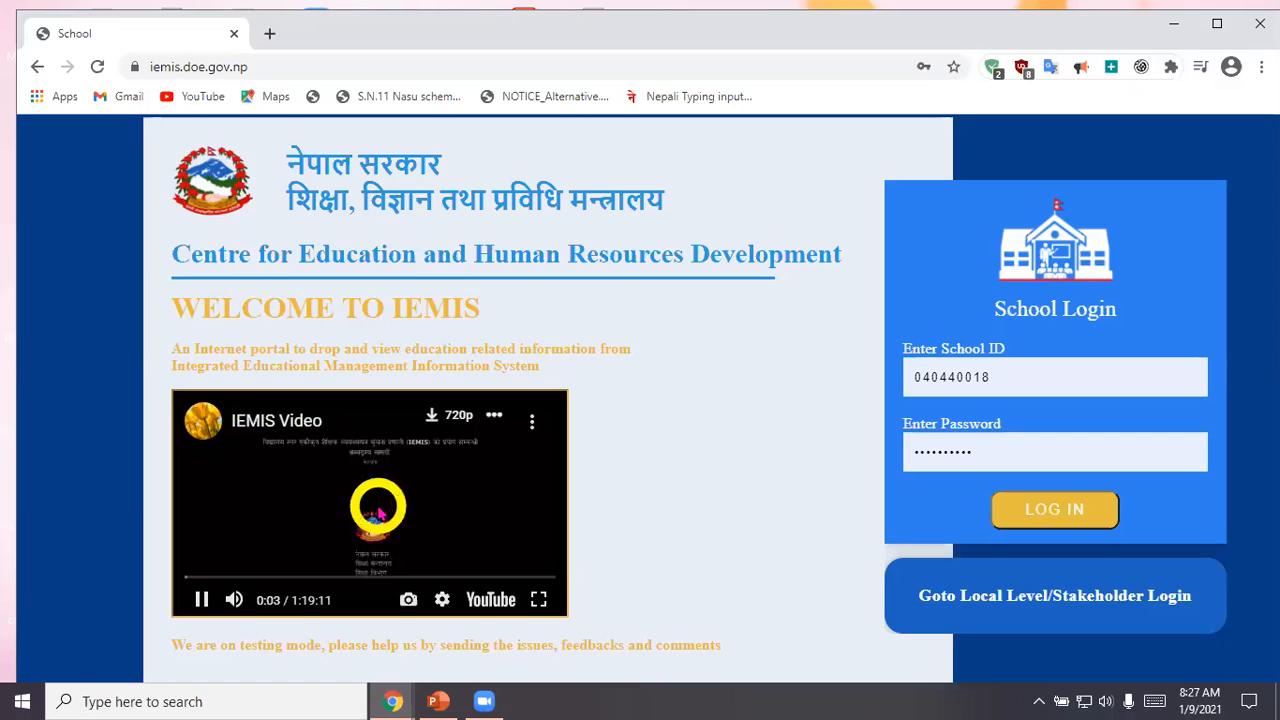
{"action": "left_click", "coordinate": [252, 610]}
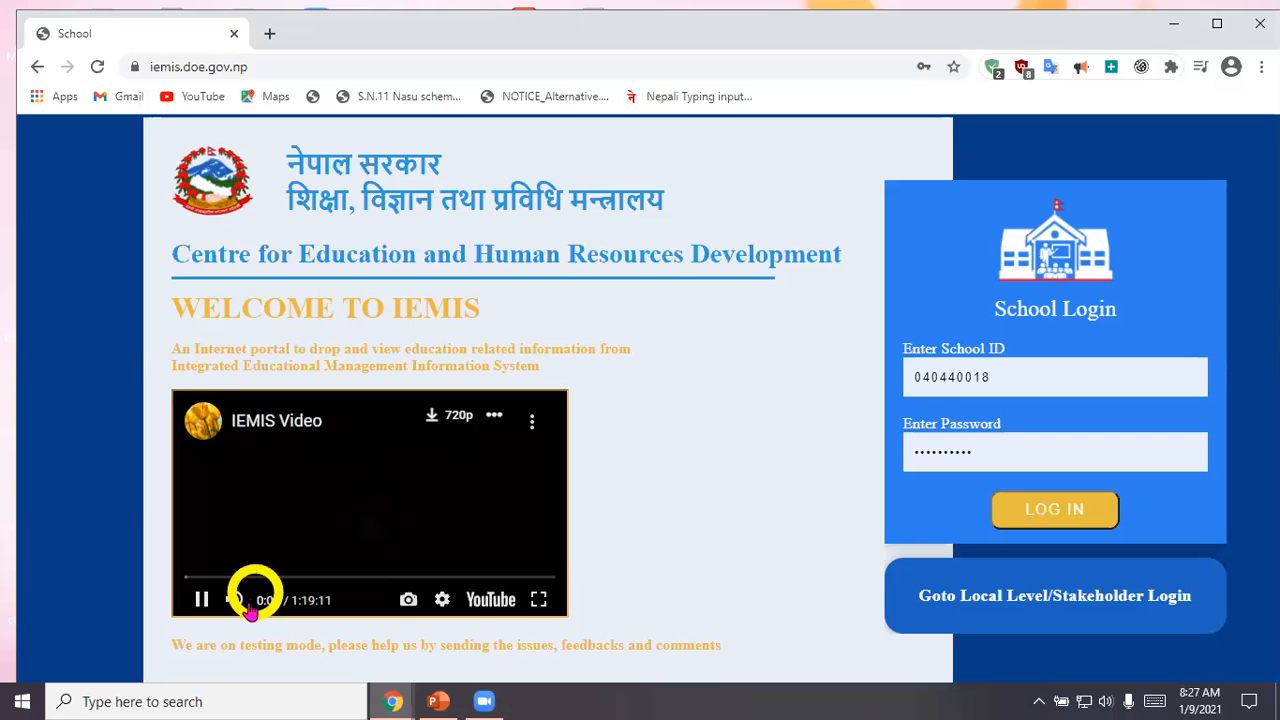
{"action": "left_click", "coordinate": [700, 497]}
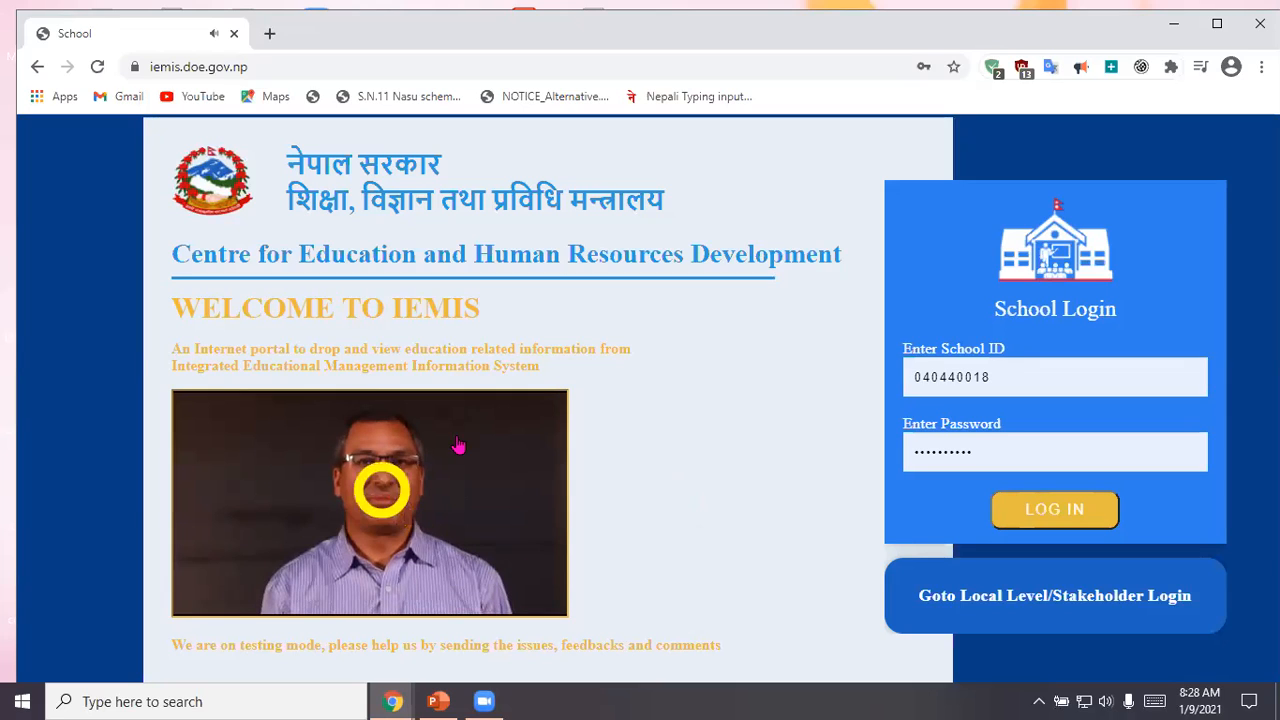
{"action": "left_click", "coordinate": [382, 490]}
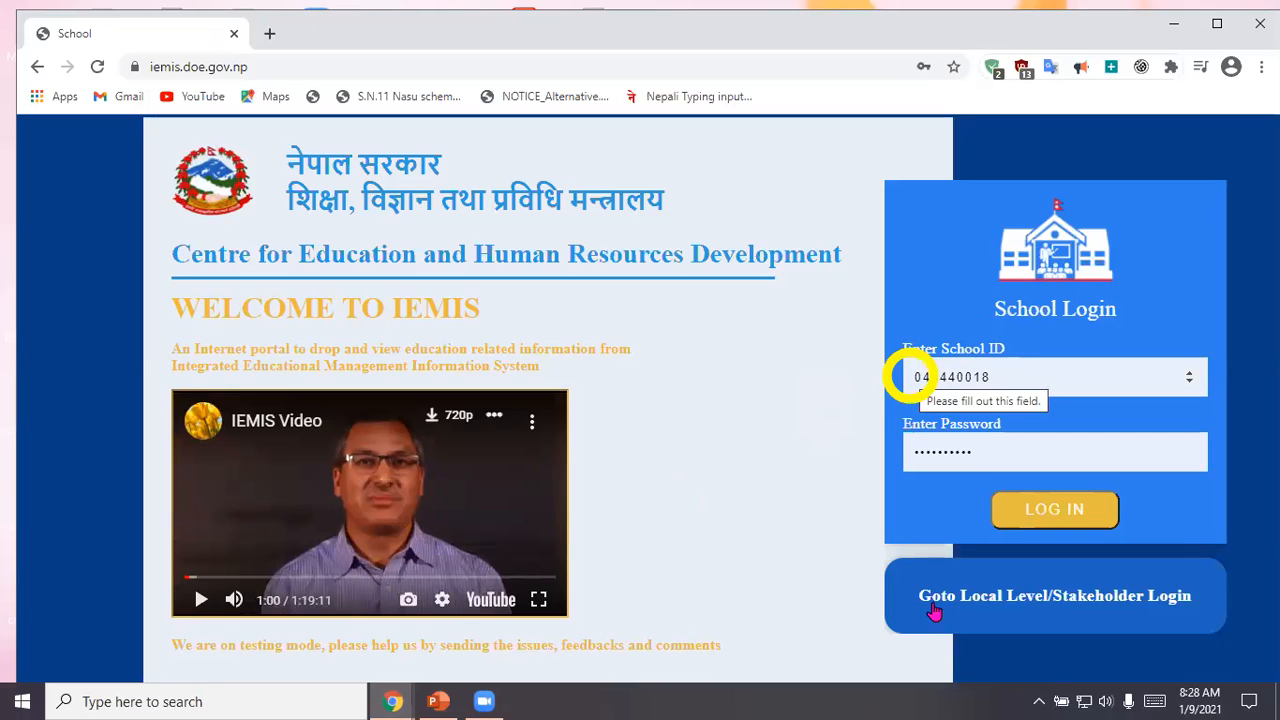
Step: Open the Local Level/Stakeholder login page from the school login page
{"action": "left_click", "coordinate": [1046, 592]}
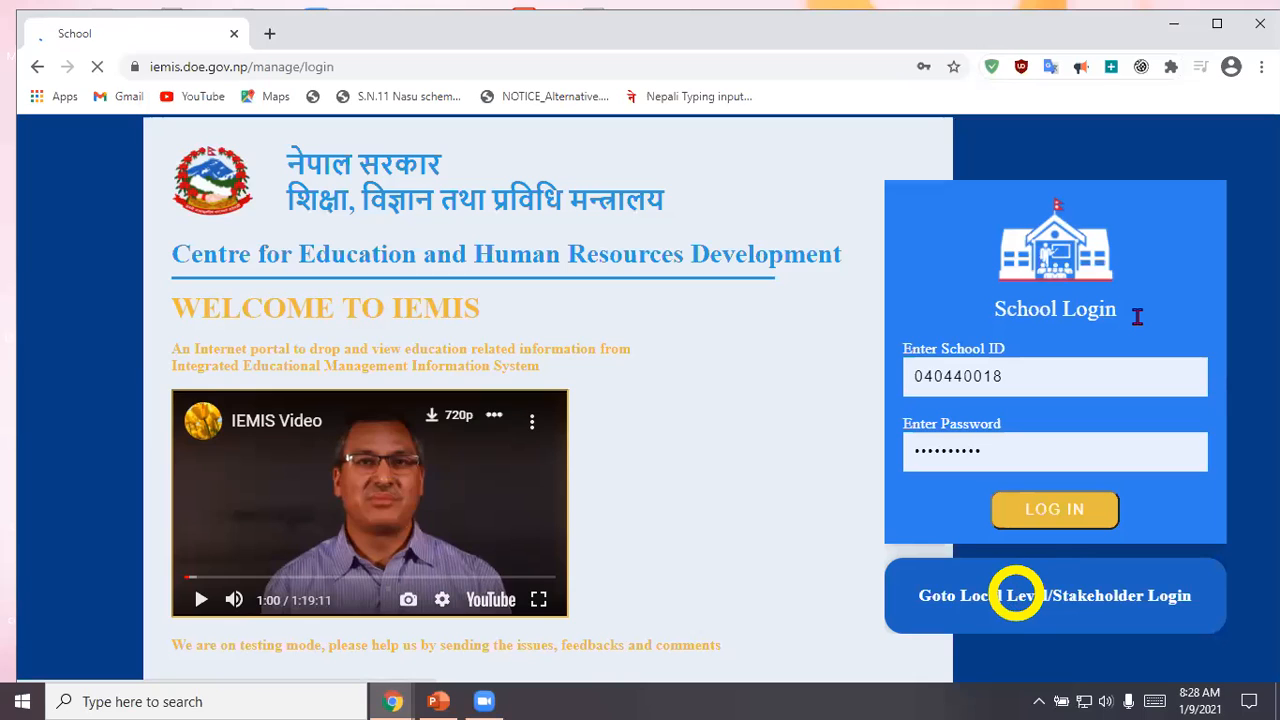
{"action": "left_click", "coordinate": [1050, 354]}
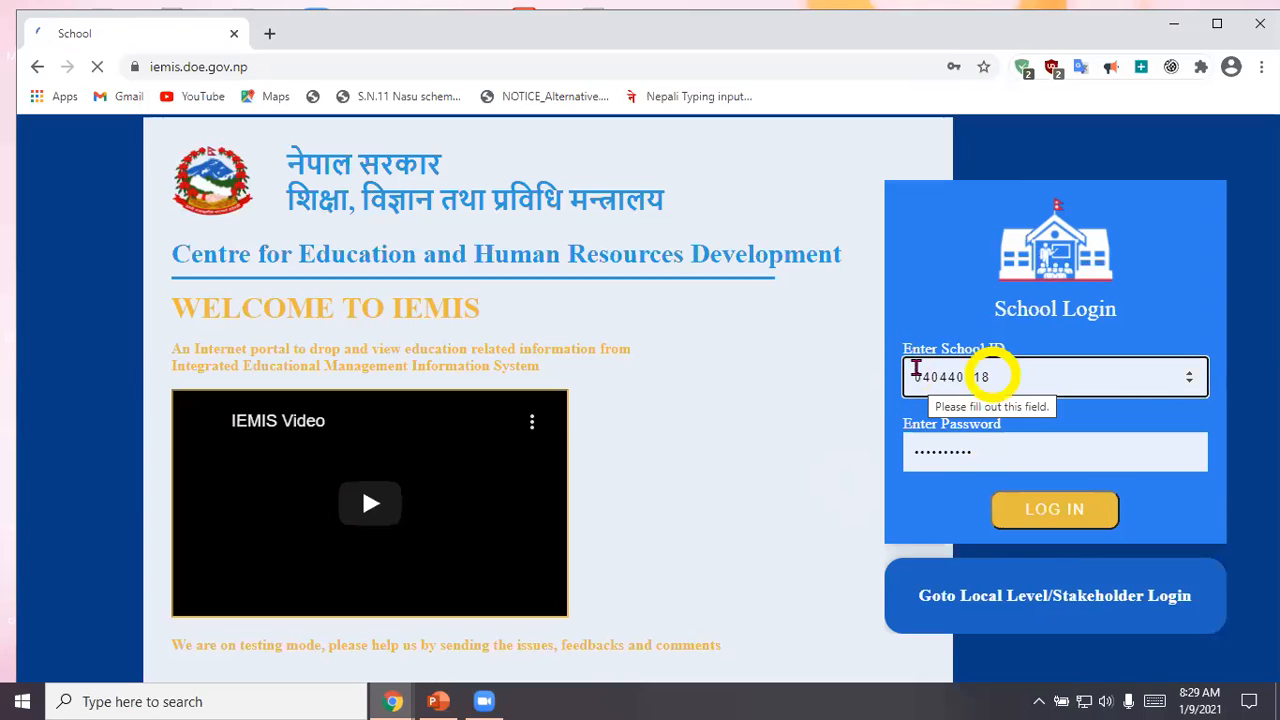
Step: Check the School ID and password fields of the school login form and log in with the saved credentials
{"action": "double_click", "coordinate": [910, 370]}
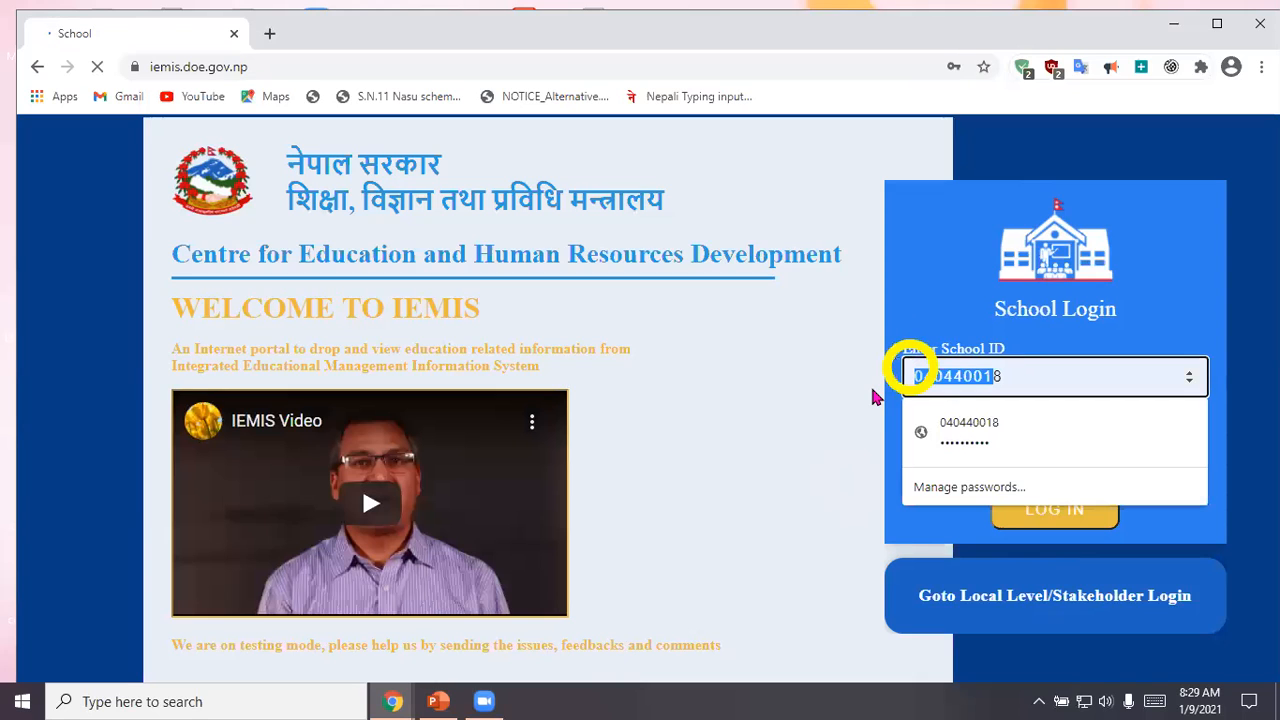
{"action": "left_click", "coordinate": [912, 450]}
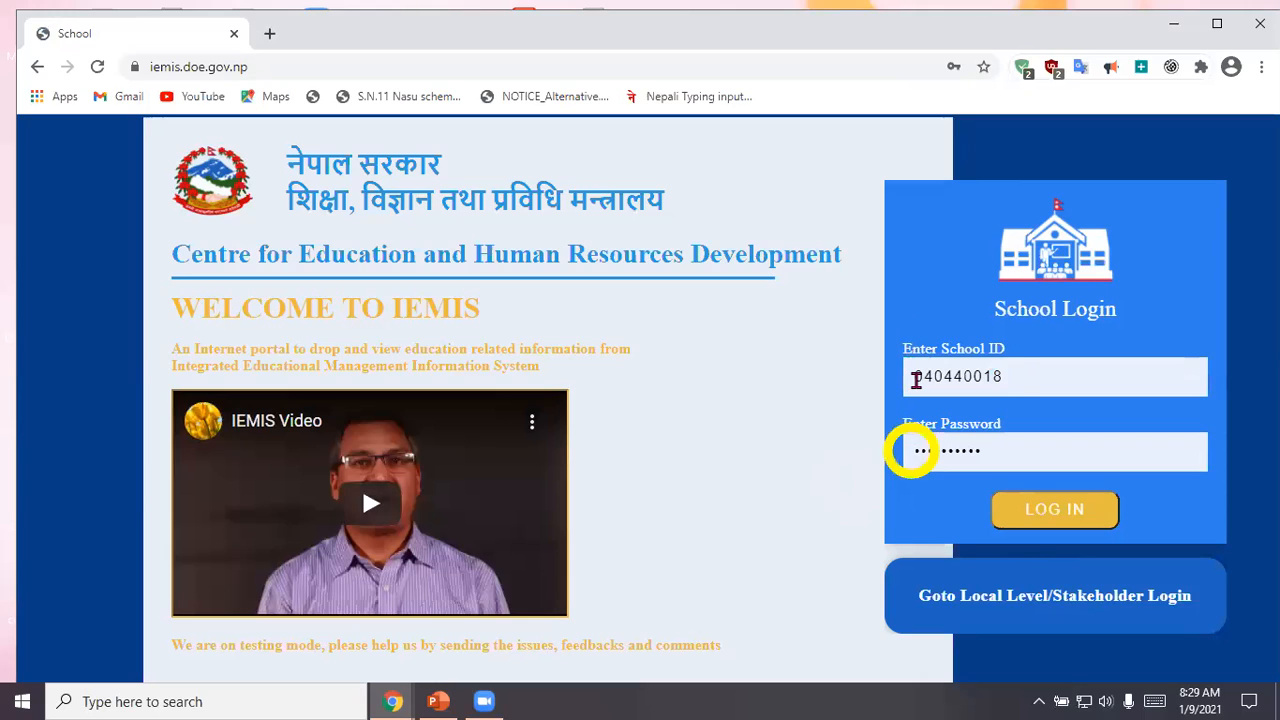
{"action": "left_click", "coordinate": [1000, 375]}
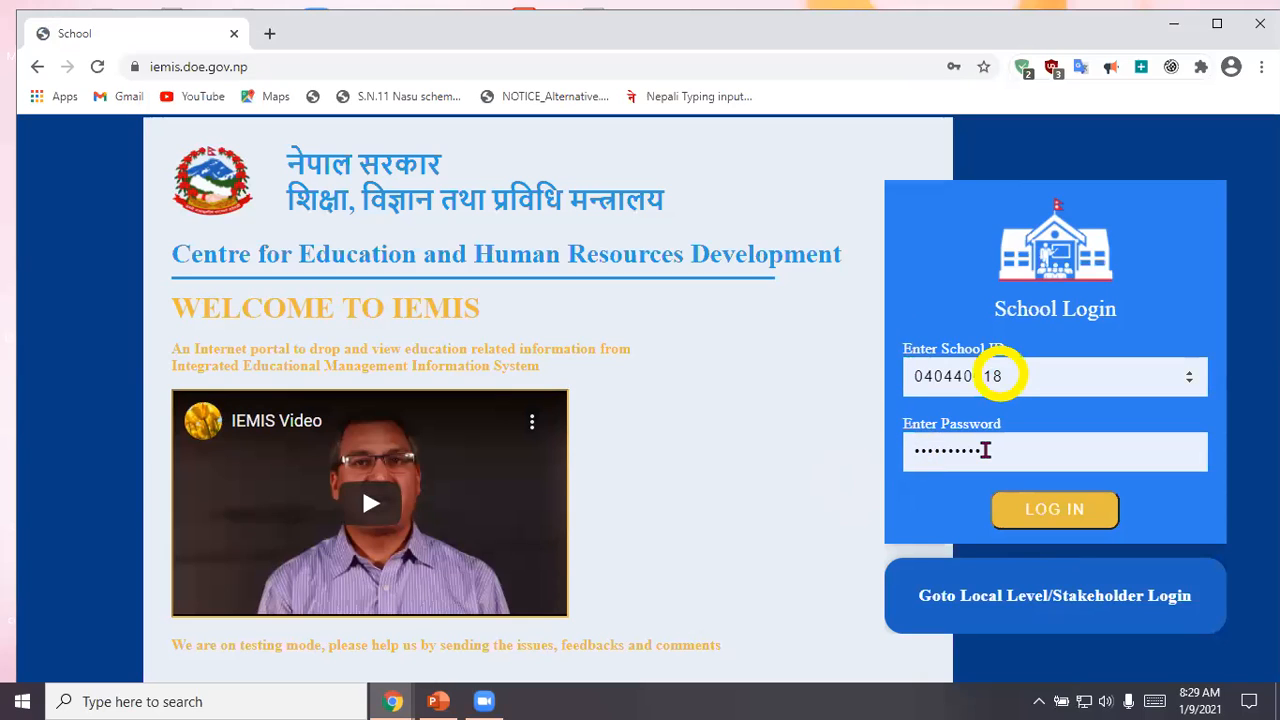
{"action": "left_click", "coordinate": [716, 410]}
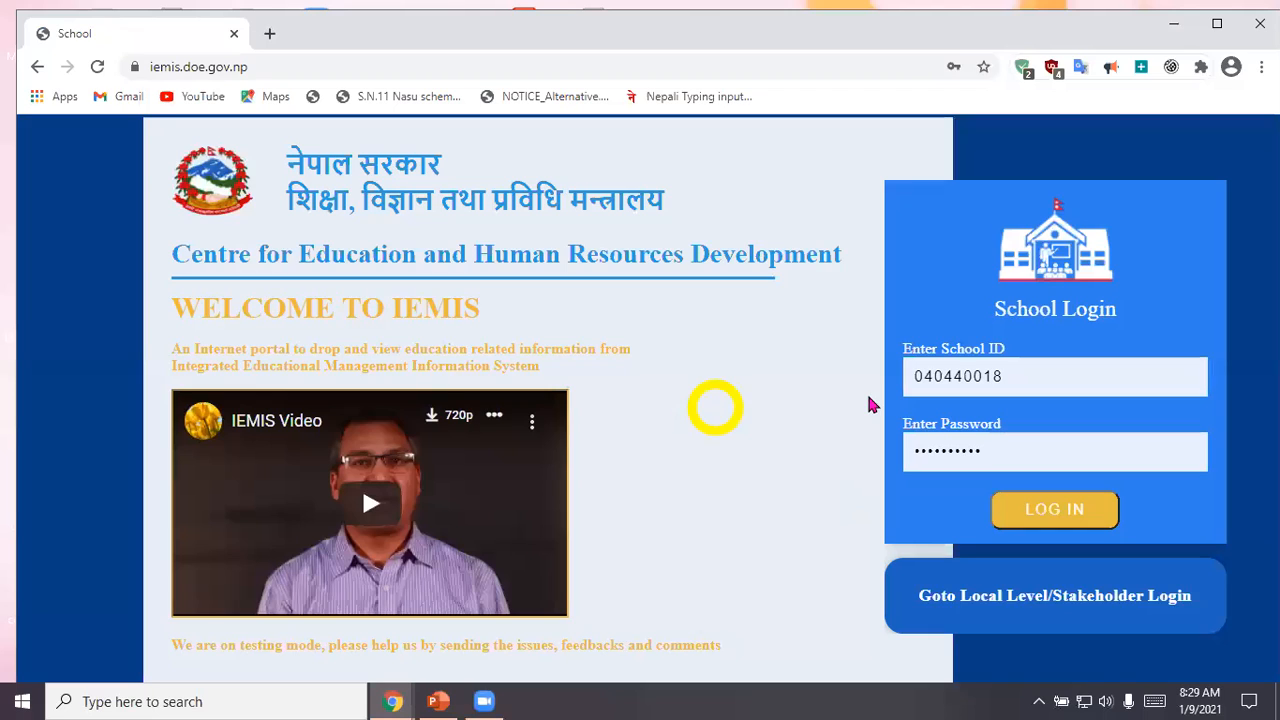
{"action": "left_click", "coordinate": [1038, 511]}
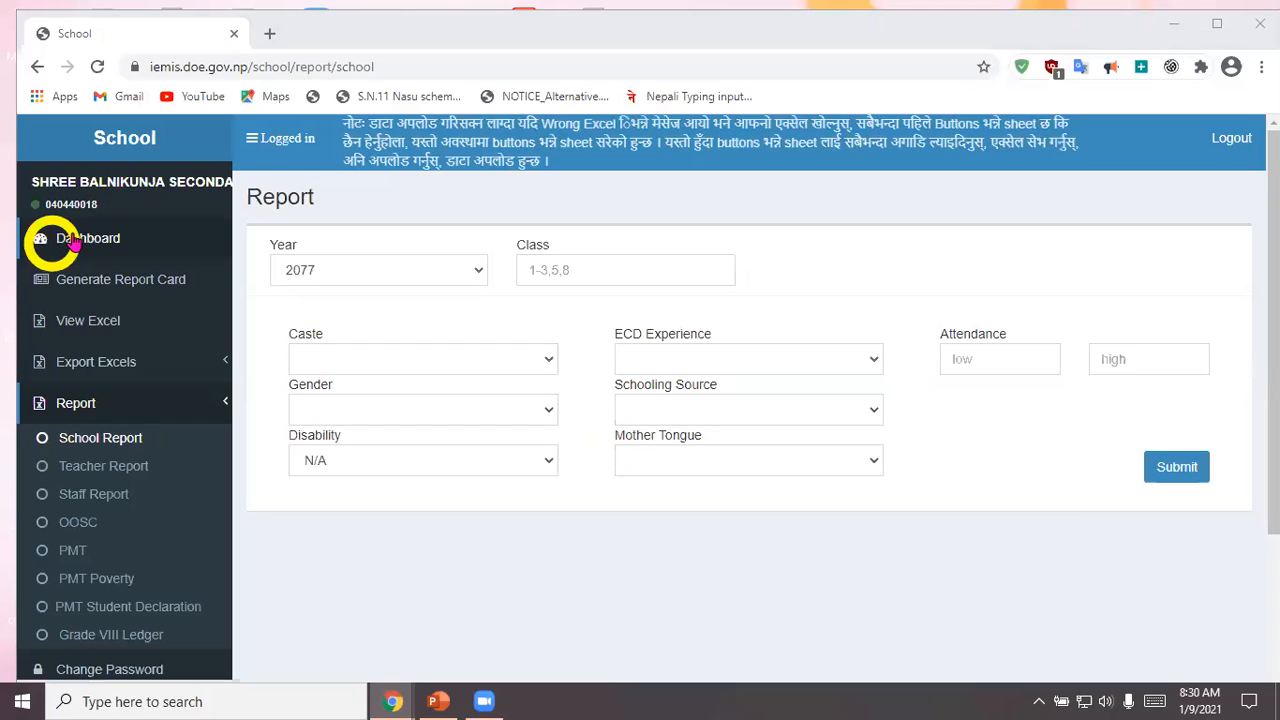
Step: Open the Dashboard and examine the Excel upload options School Level IEMIS (2077) and OOSC (2076), keeping School Level IEMIS (2077)
{"action": "left_click", "coordinate": [72, 243]}
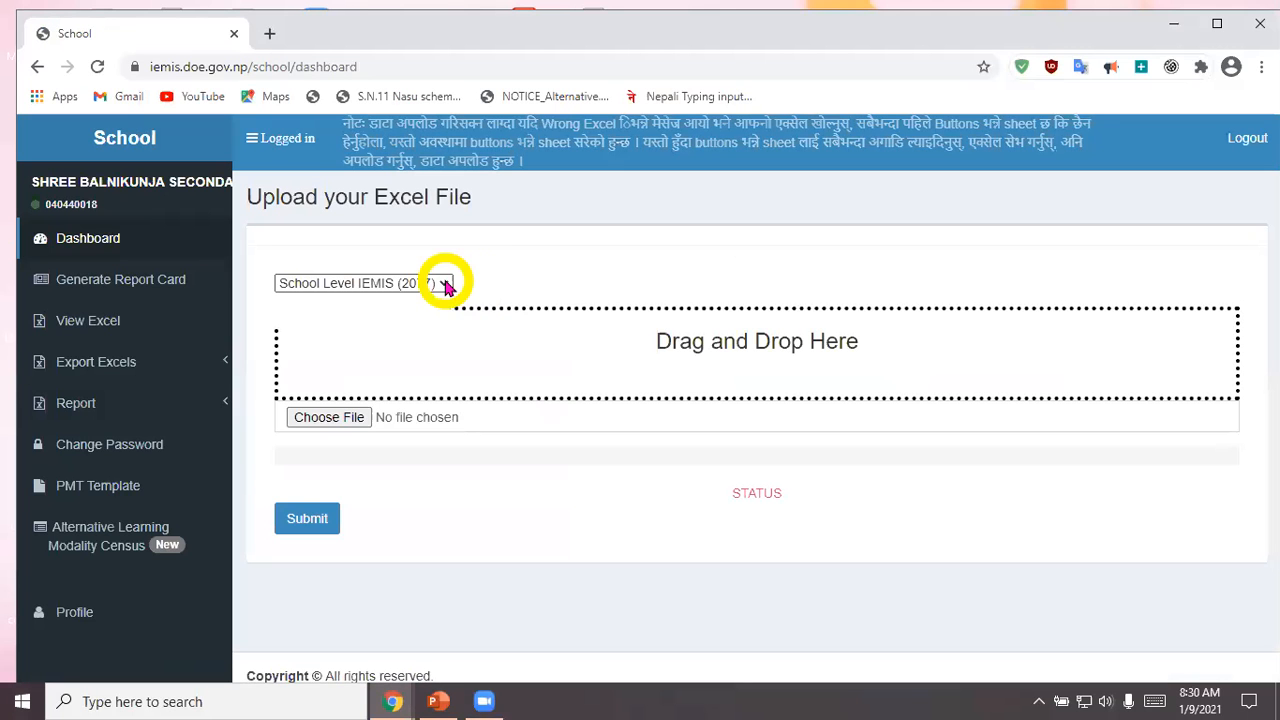
{"action": "left_click", "coordinate": [446, 285]}
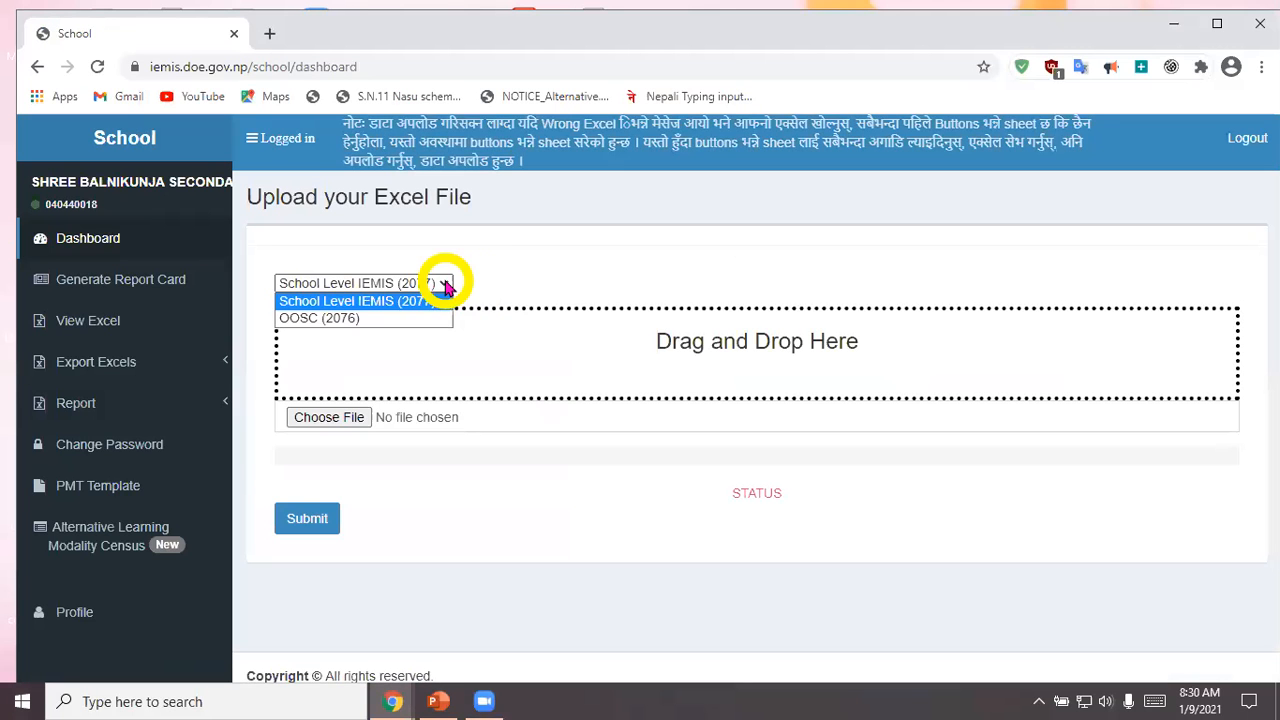
{"action": "left_click", "coordinate": [295, 314]}
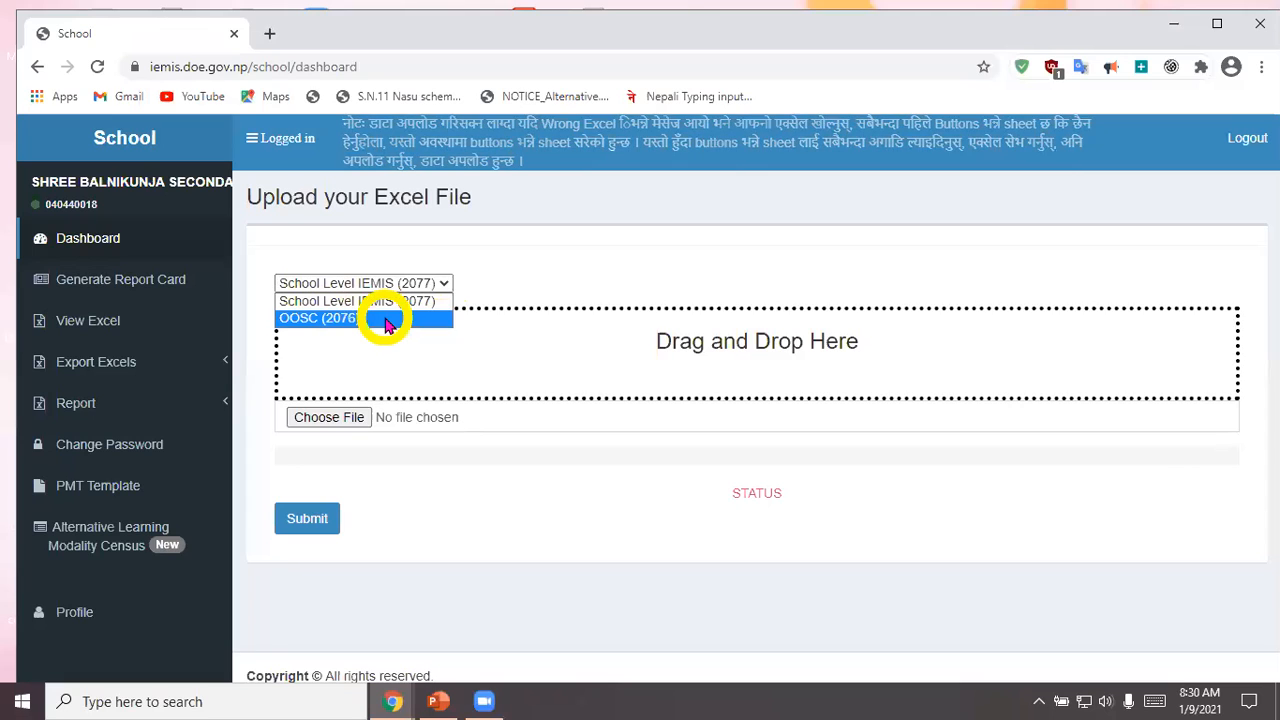
{"action": "left_click", "coordinate": [290, 300]}
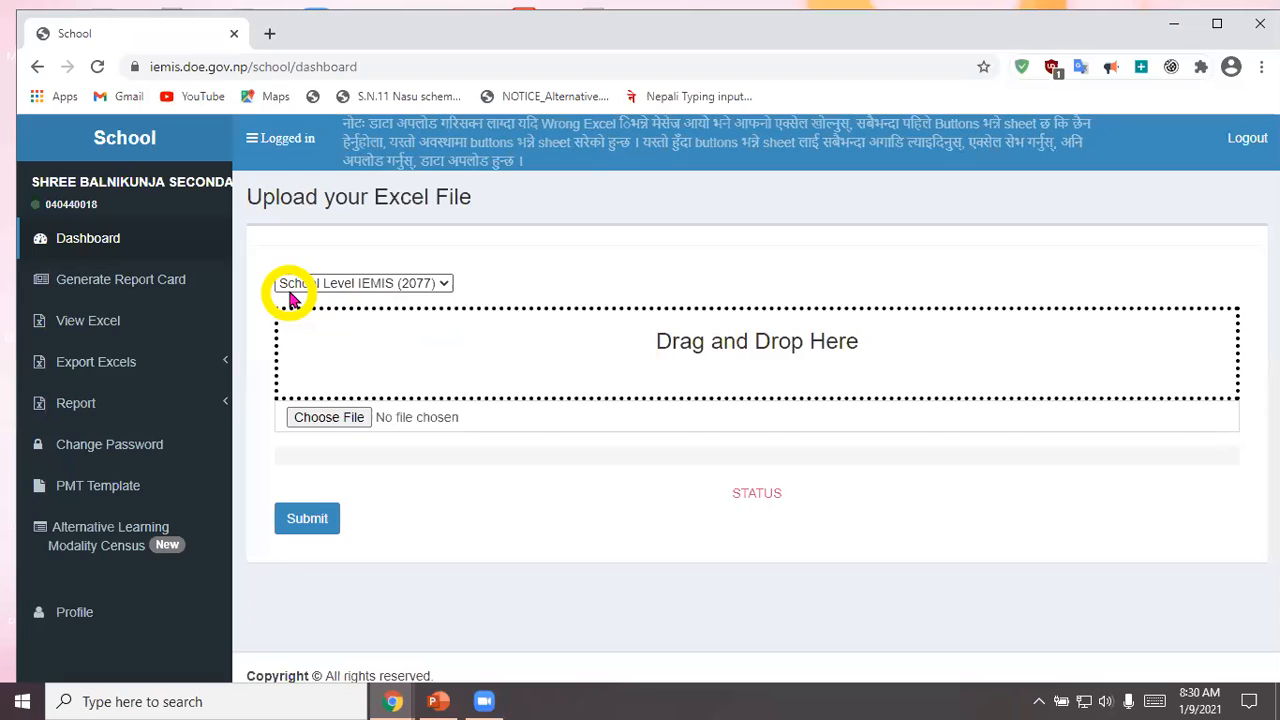
{"action": "left_click", "coordinate": [443, 287]}
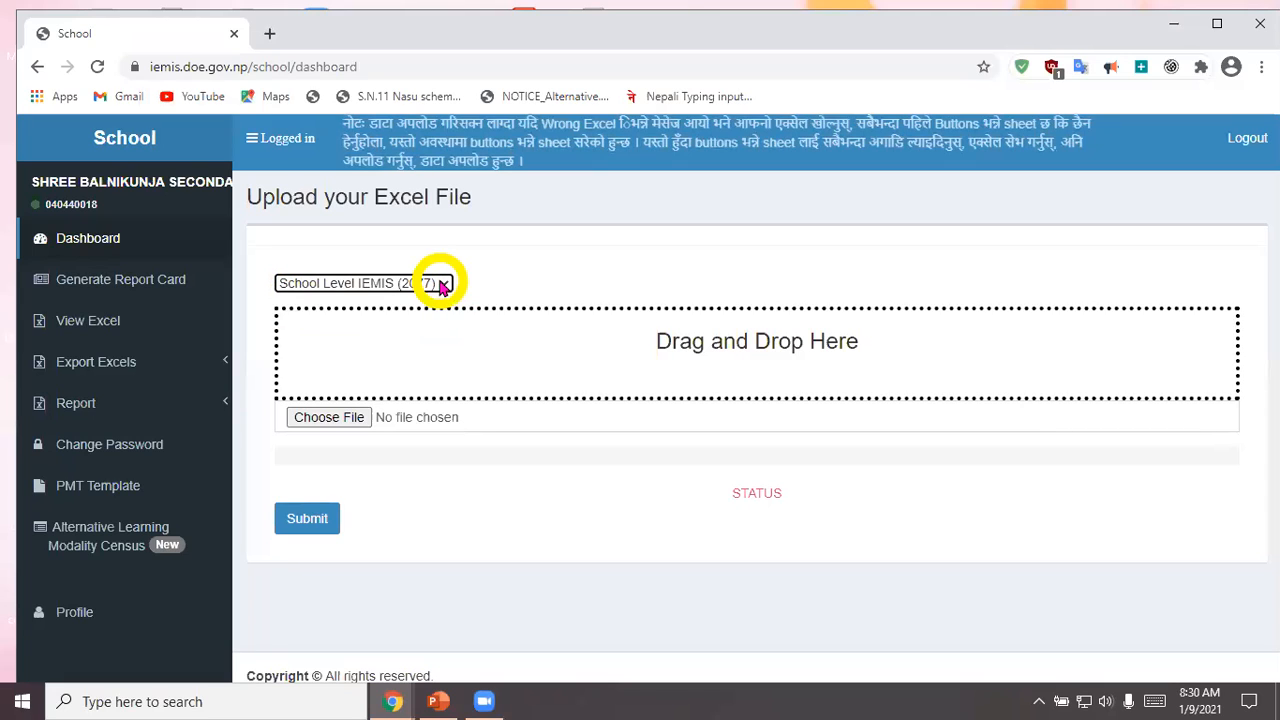
{"action": "left_click", "coordinate": [443, 283]}
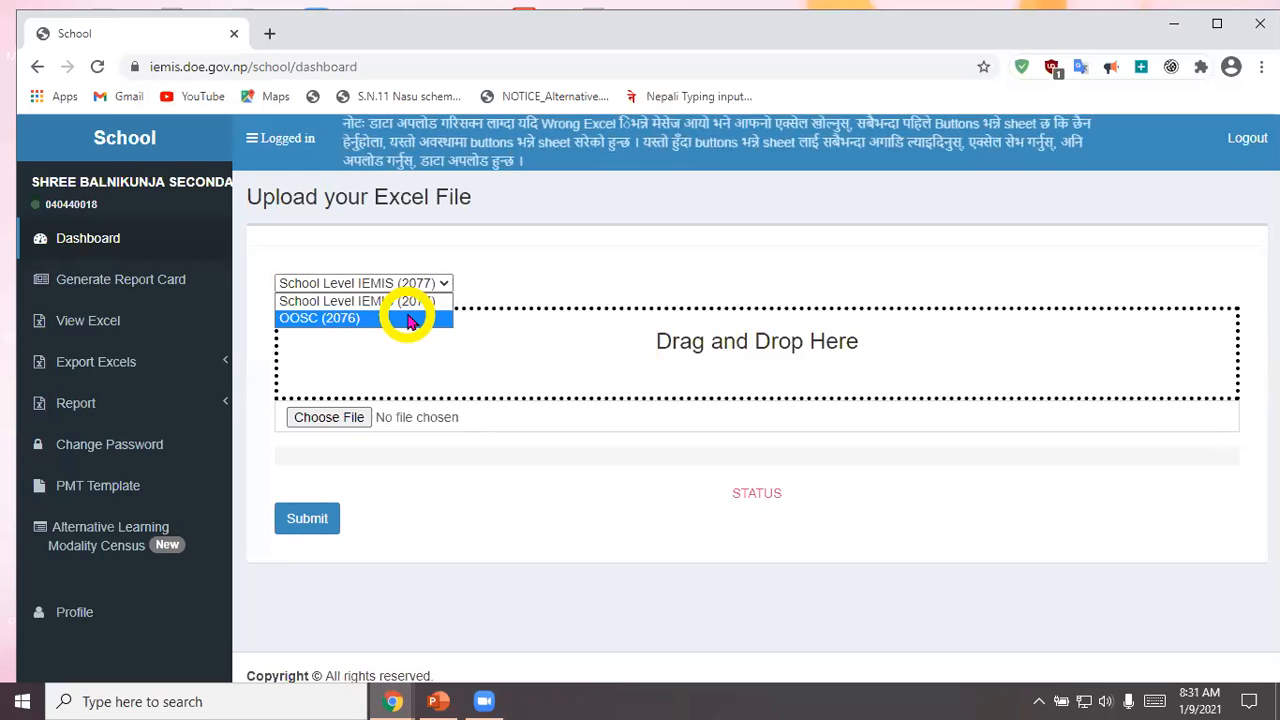
{"action": "left_click", "coordinate": [508, 263]}
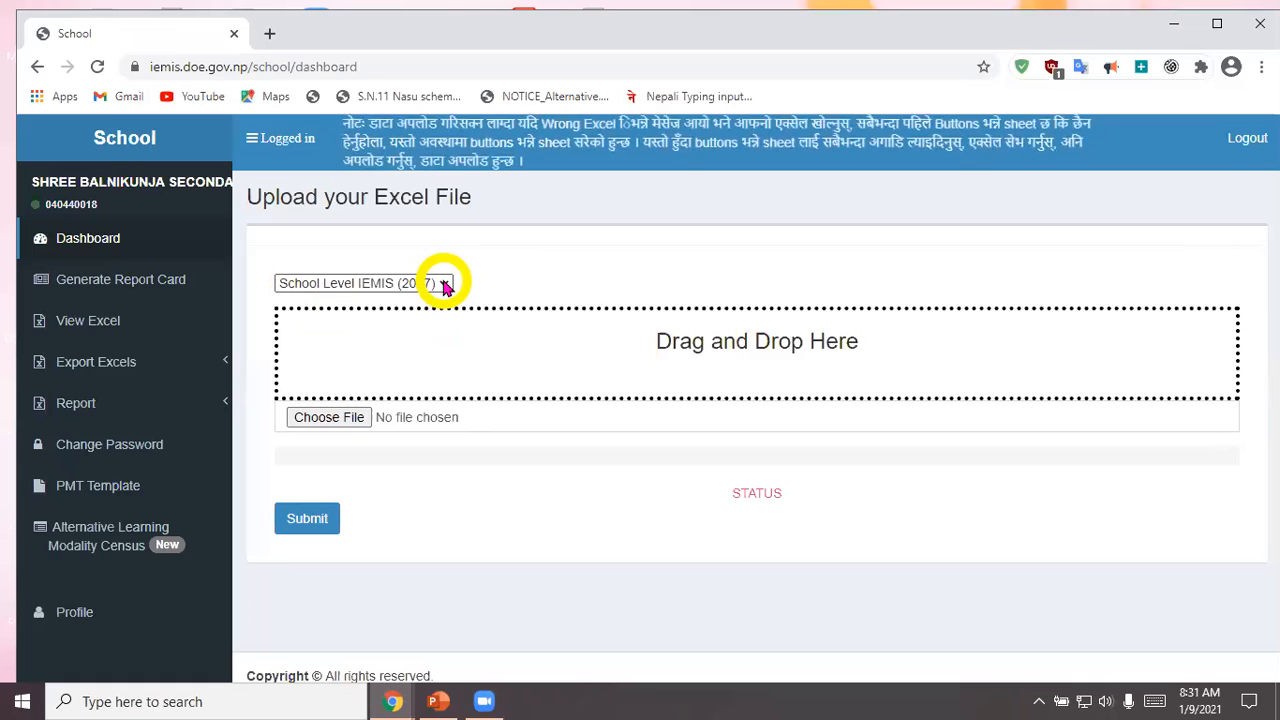
{"action": "left_click", "coordinate": [445, 285]}
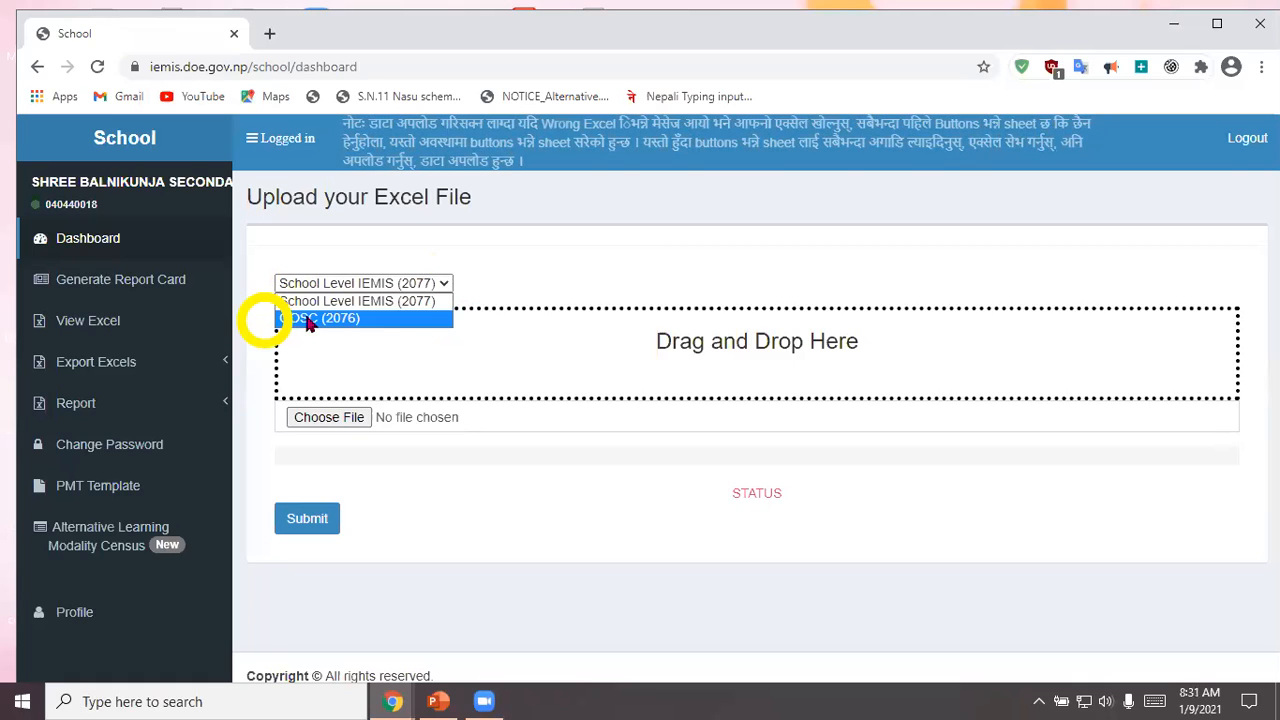
{"action": "left_click", "coordinate": [540, 260]}
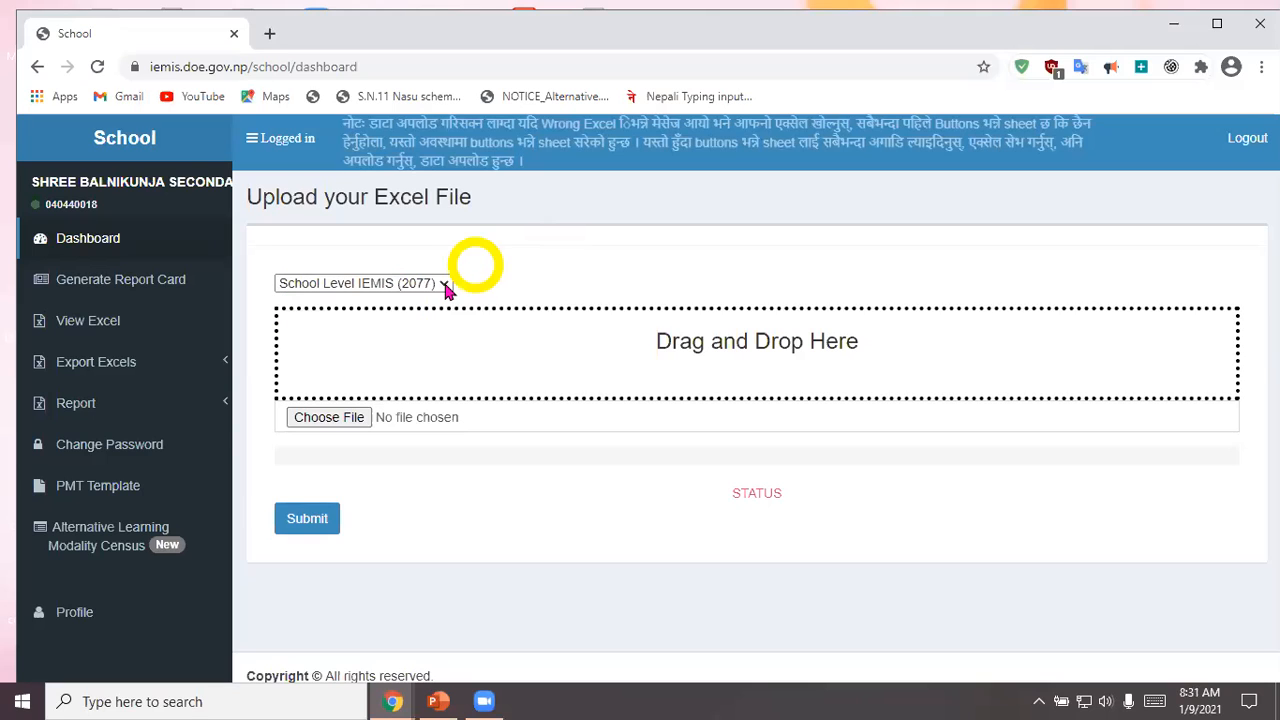
{"action": "left_click", "coordinate": [678, 355]}
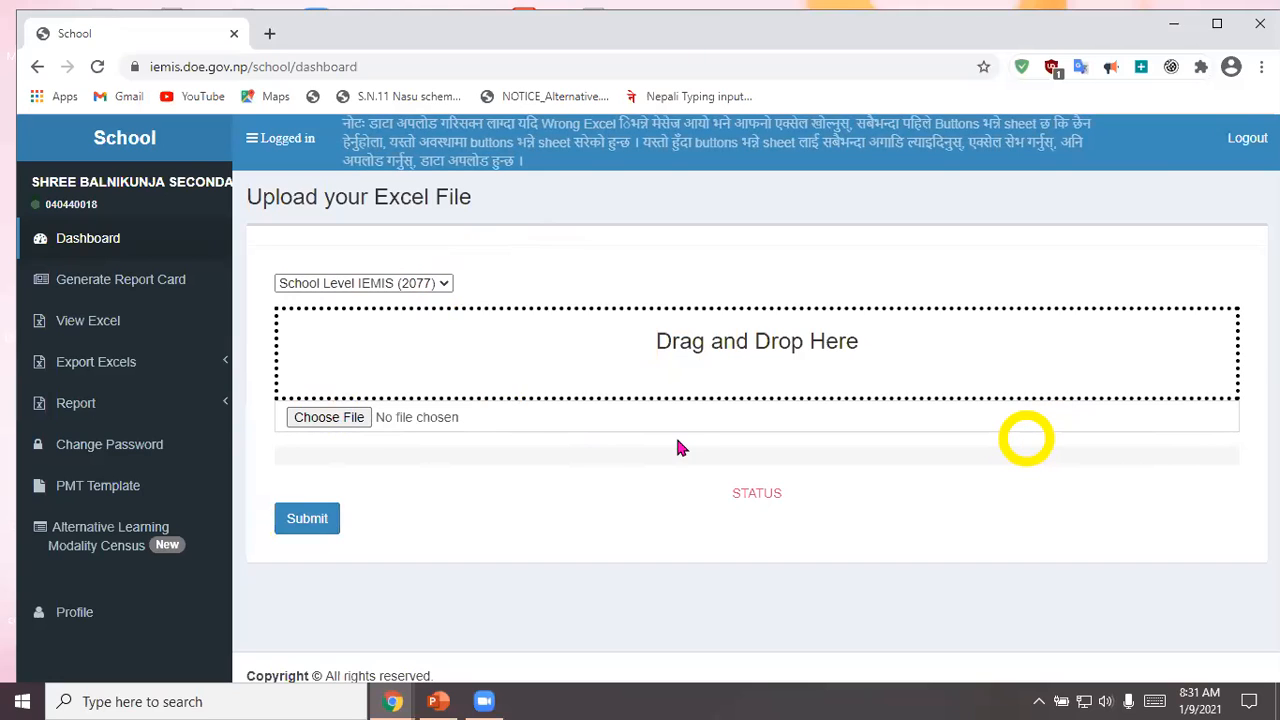
Step: Maximize the browser window and try to open the Generate Report Card page
{"action": "left_click", "coordinate": [96, 286]}
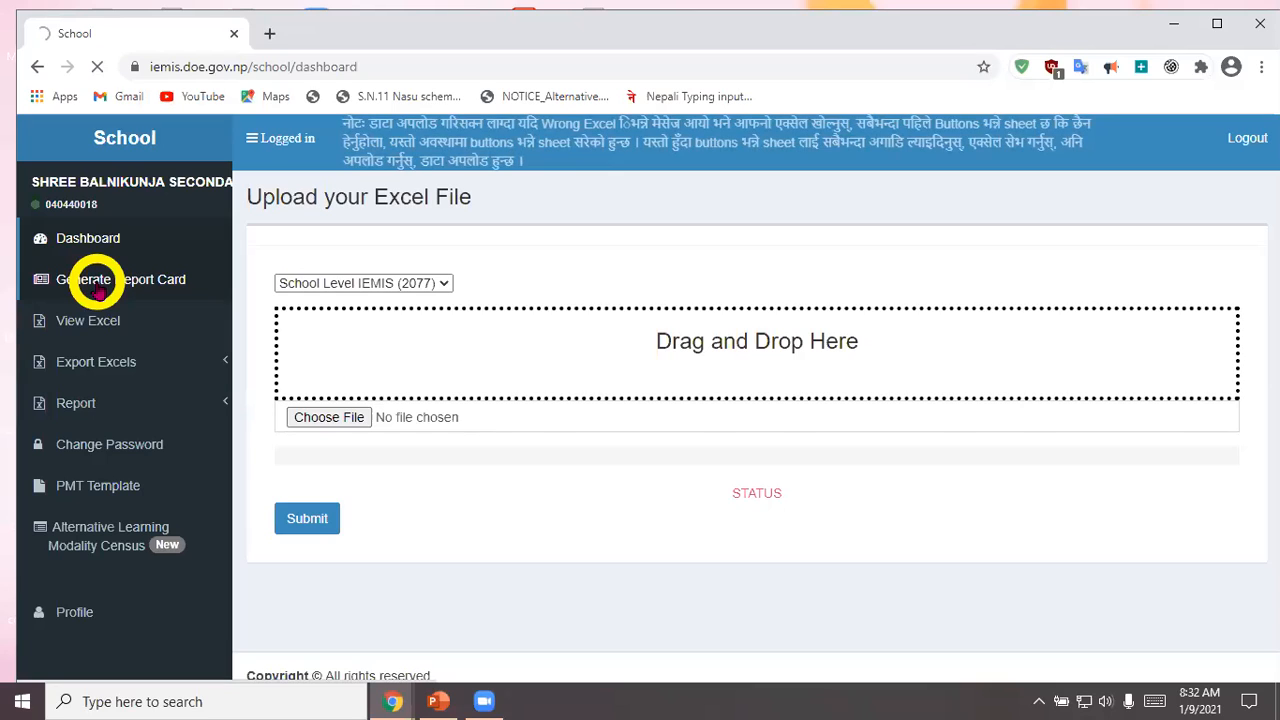
{"action": "left_click", "coordinate": [1213, 24]}
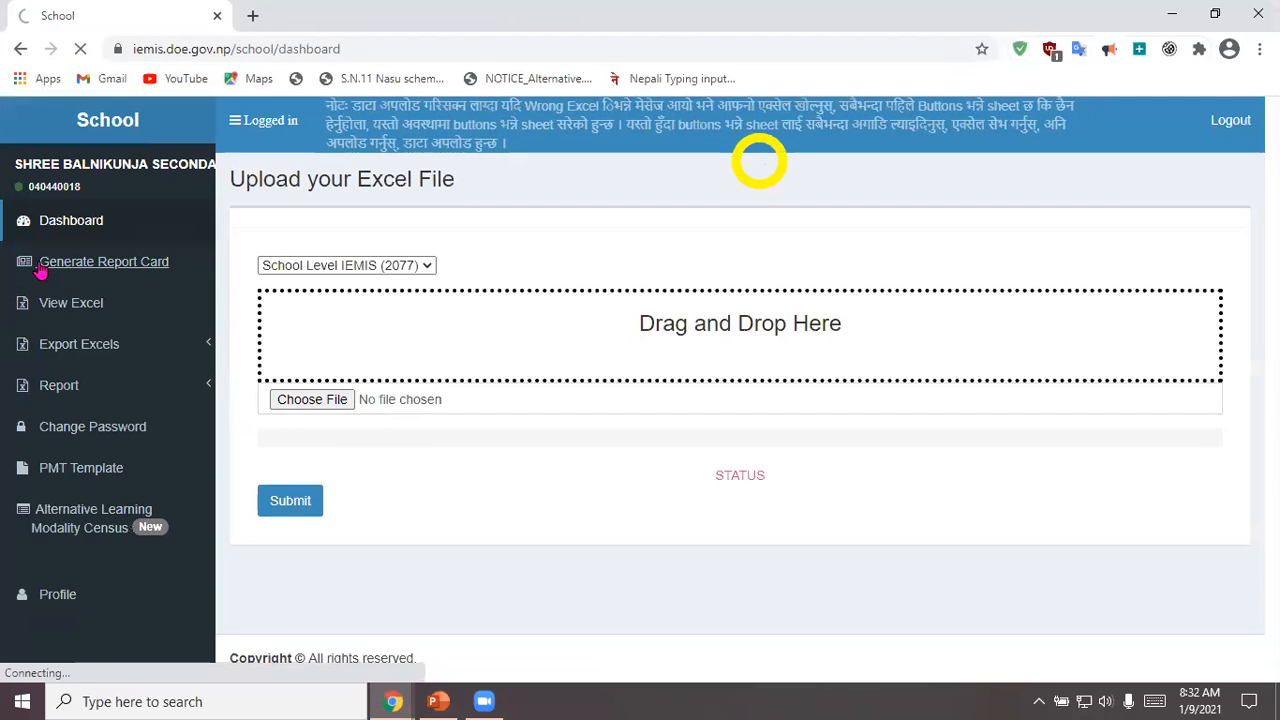
{"action": "left_click", "coordinate": [40, 270]}
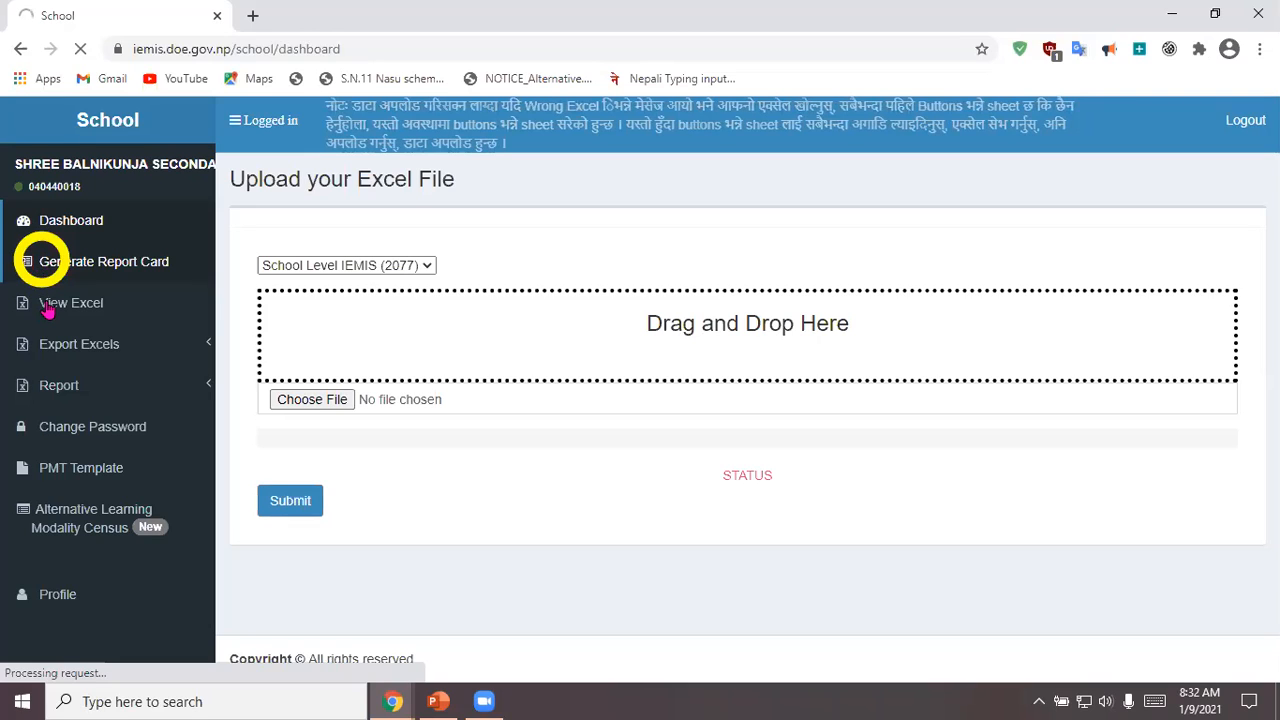
Step: Open the View Excel log and download the school's zipped Excel file for year 2077
{"action": "left_click", "coordinate": [62, 306]}
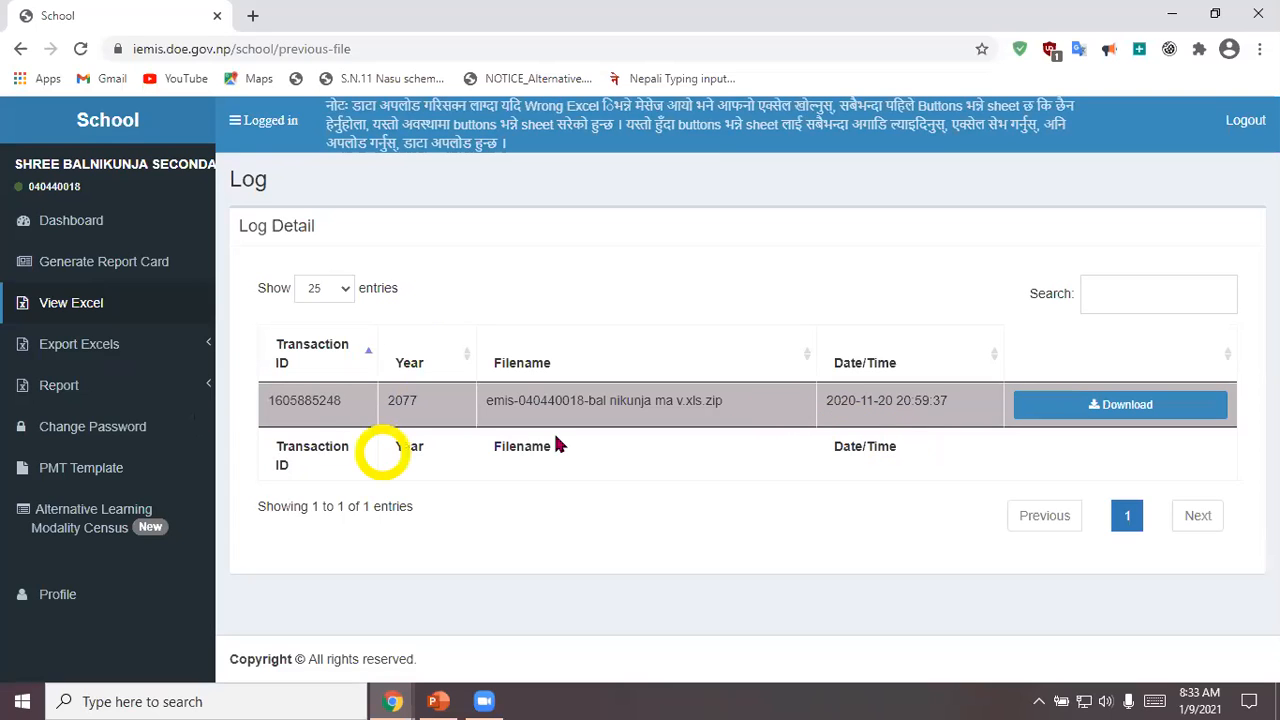
{"action": "left_click", "coordinate": [1108, 408]}
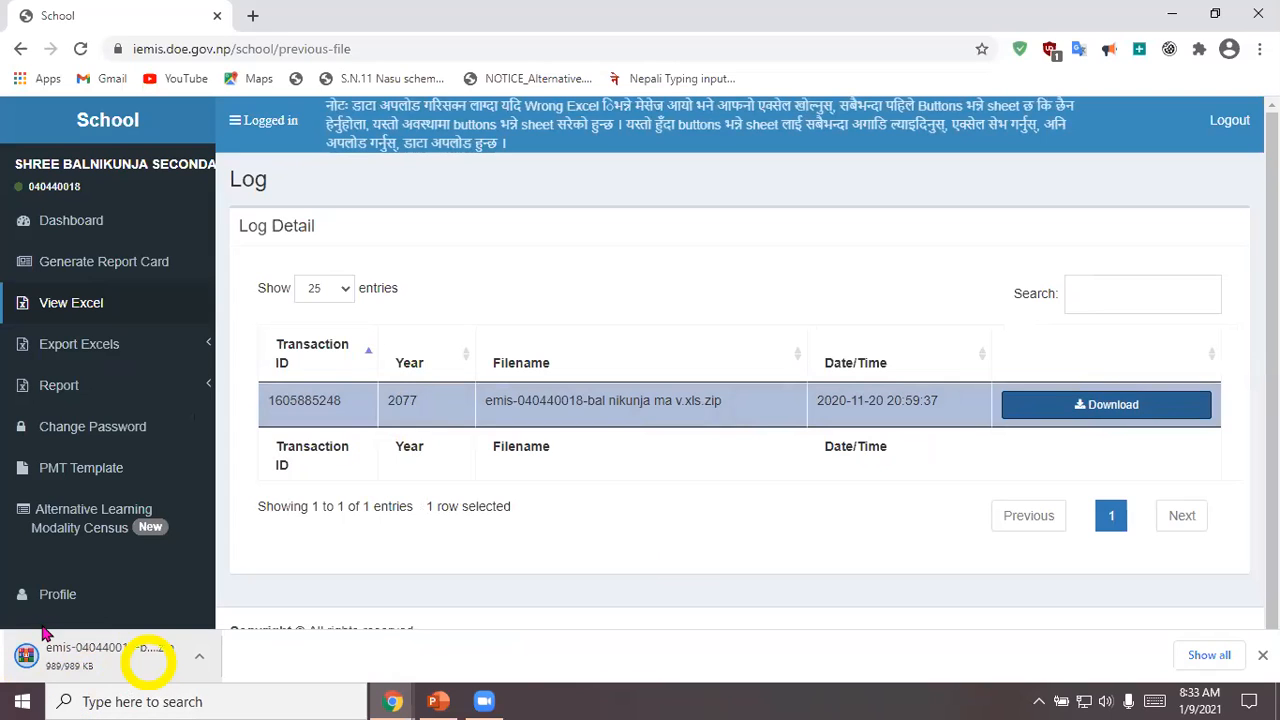
Step: Open the PMT Exporting page under Export Excels and examine its notice
{"action": "left_click", "coordinate": [213, 347]}
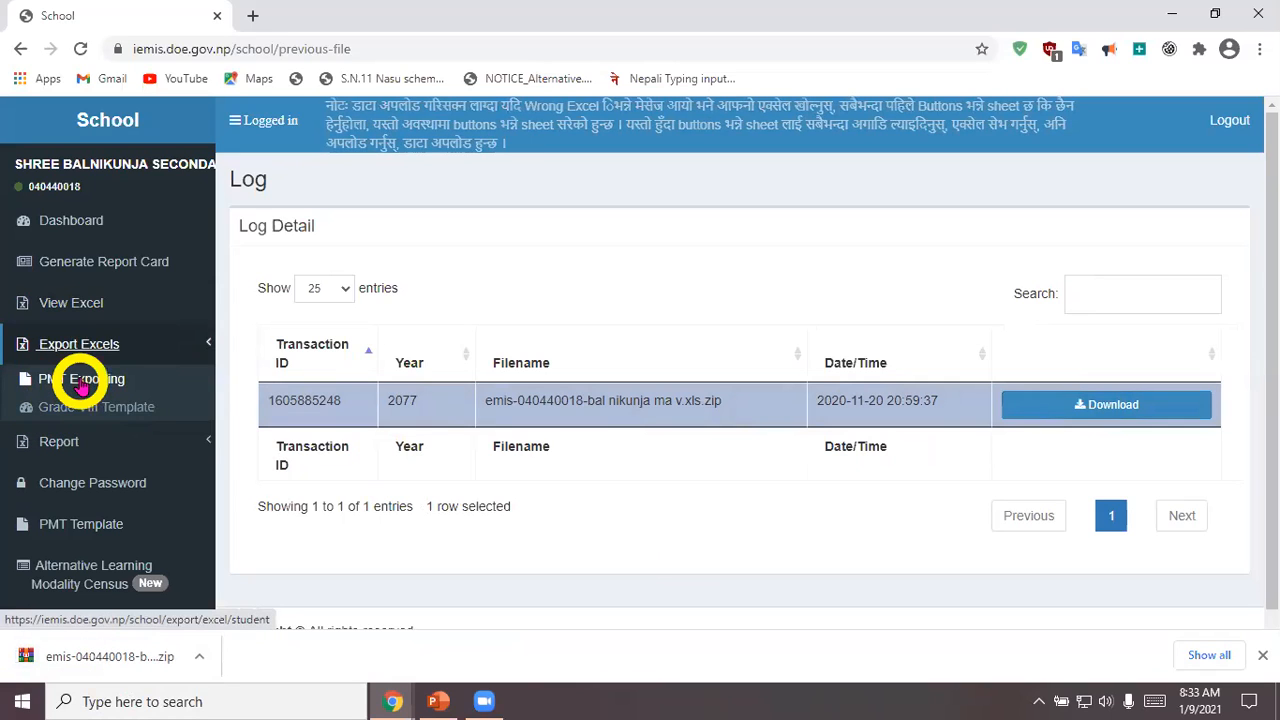
{"action": "left_click", "coordinate": [80, 380]}
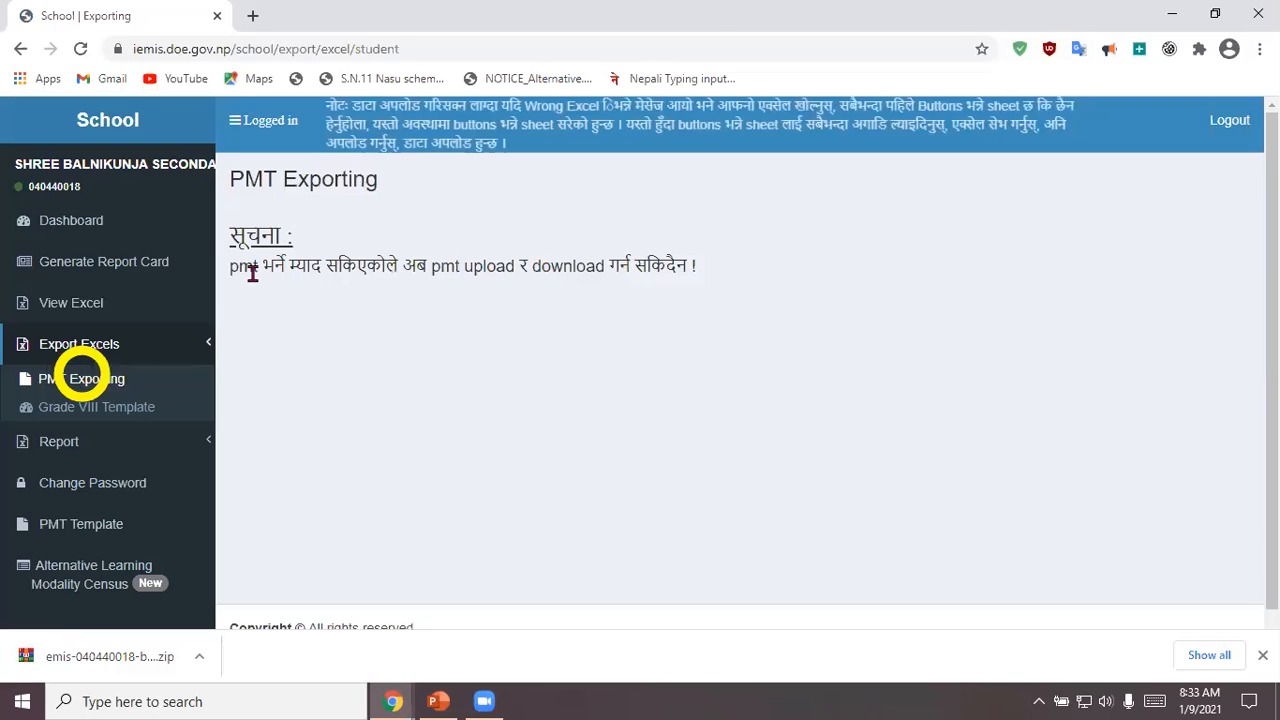
{"action": "left_click", "coordinate": [252, 274]}
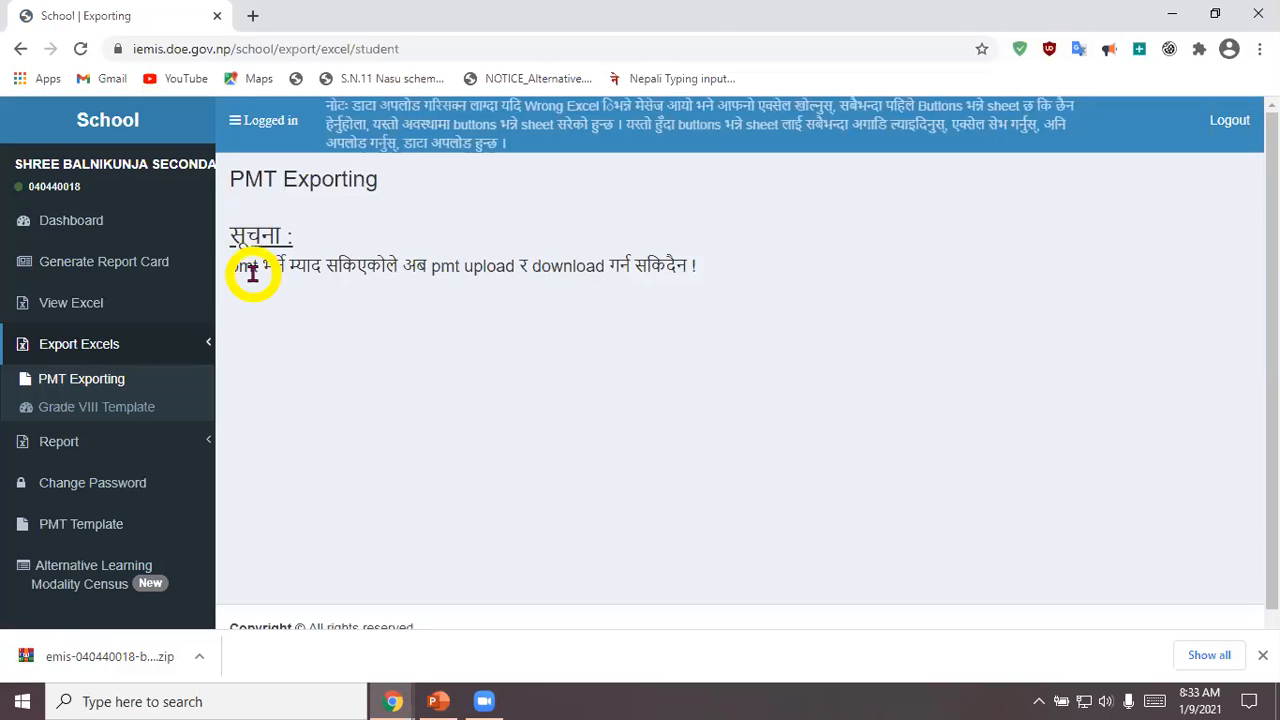
Step: Open the Grade VIII Template page under Export Excels and try to prepare a template for download
{"action": "left_click", "coordinate": [390, 265]}
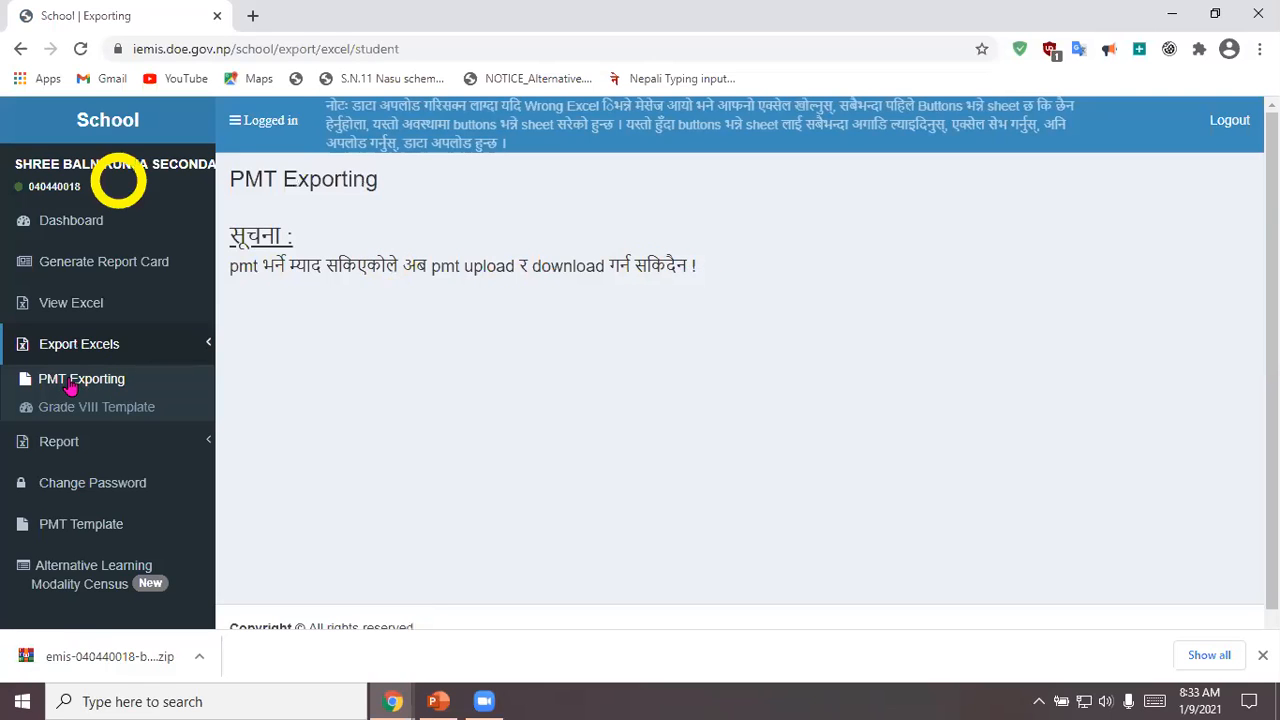
{"action": "left_click", "coordinate": [70, 410]}
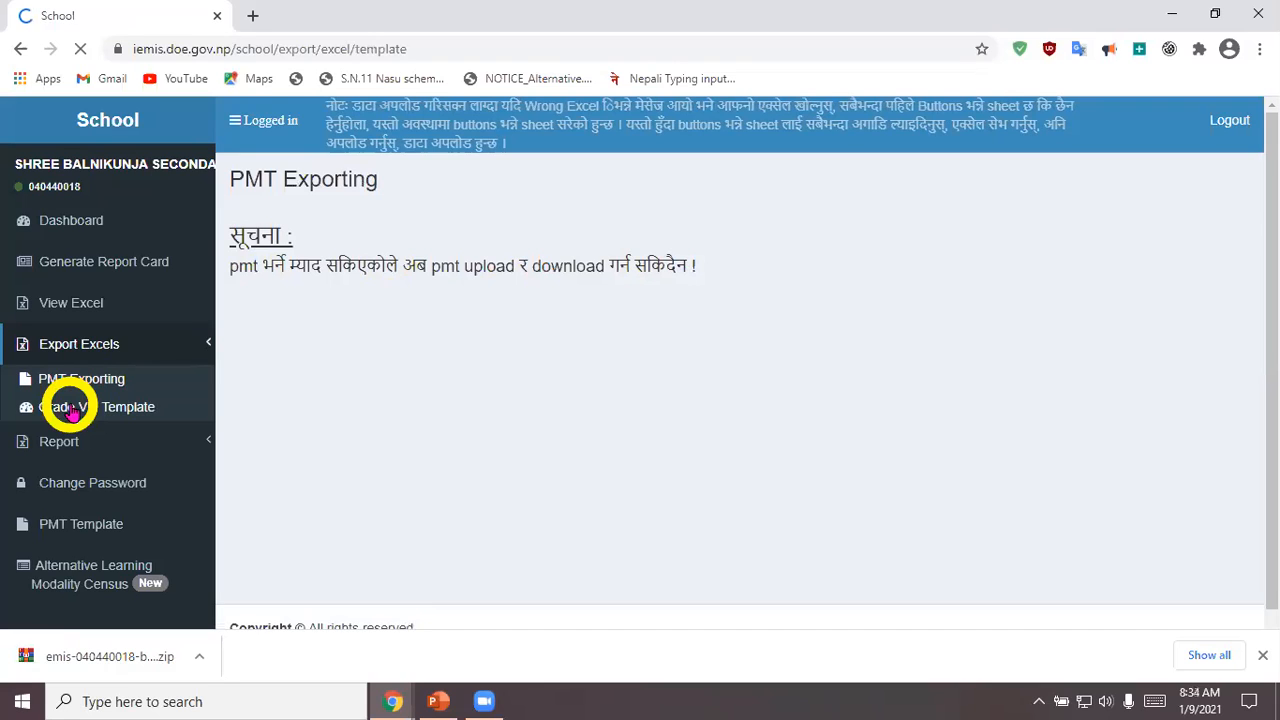
{"action": "left_click", "coordinate": [309, 280]}
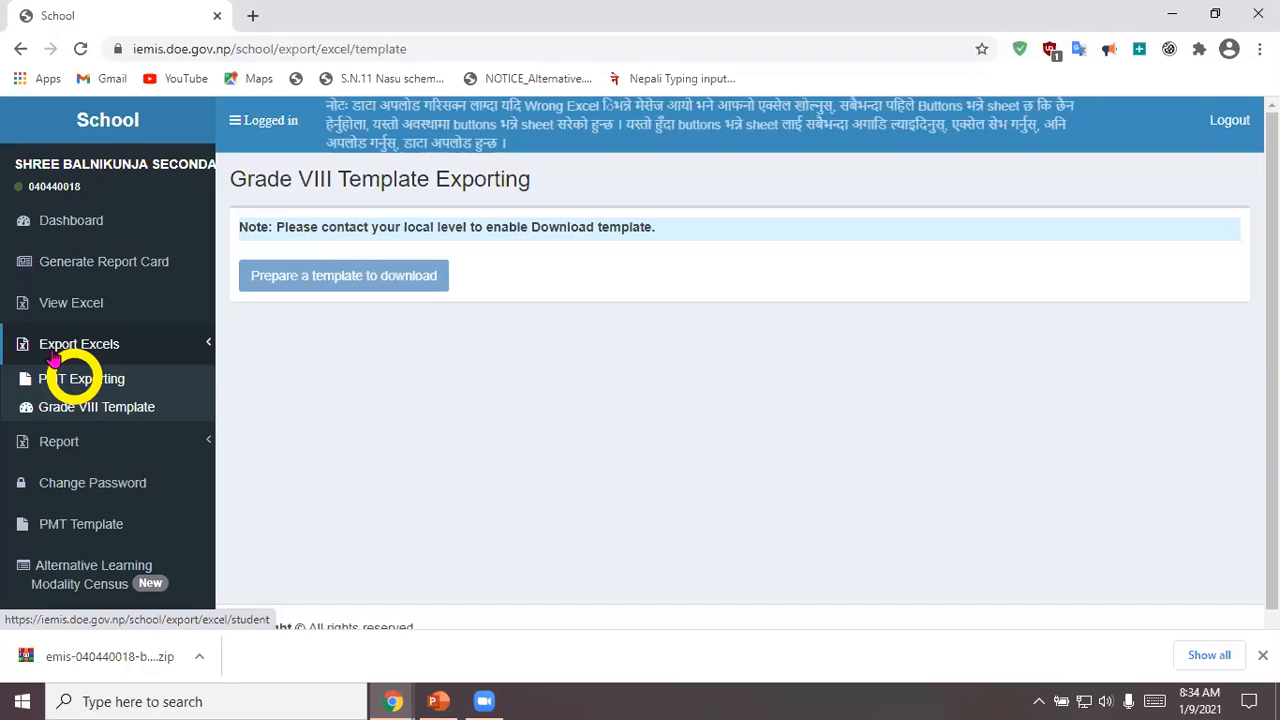
Step: Open the Grade VIII Ledger report and submit it with Father's Name and Mother's Name included in the data
{"action": "left_click", "coordinate": [60, 445]}
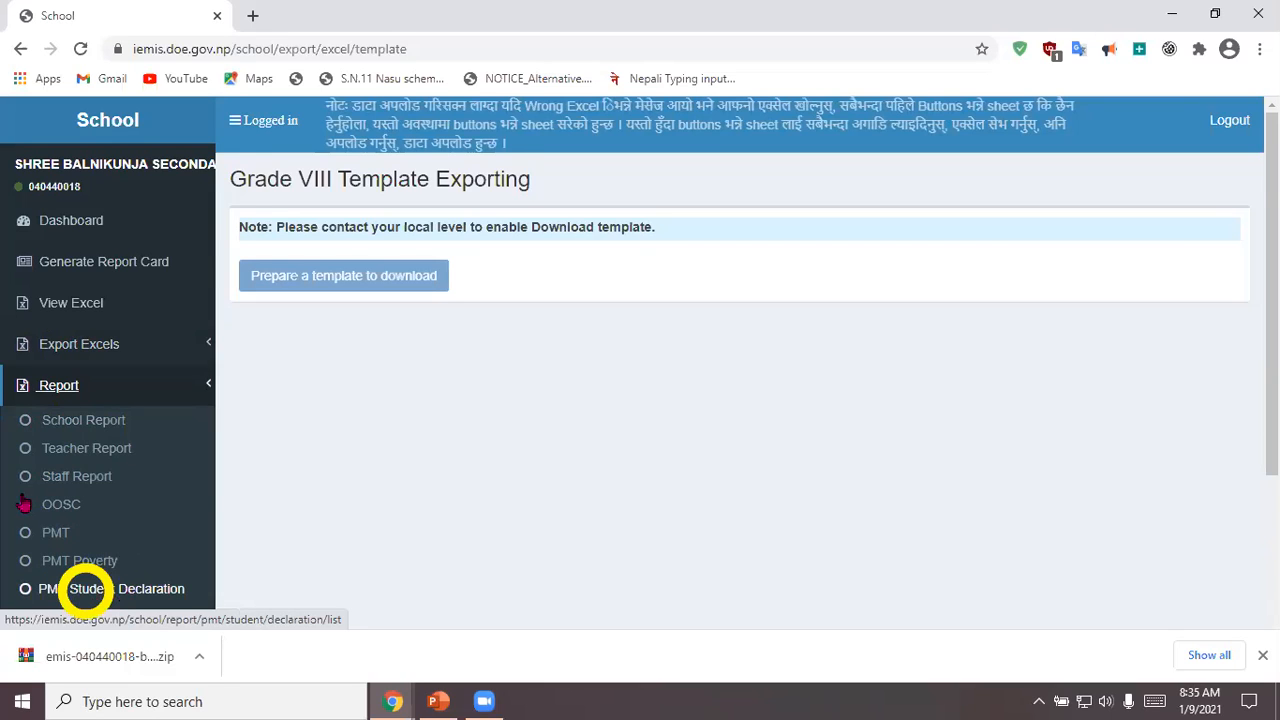
{"action": "scroll", "coordinate": [131, 589], "scroll_direction": "down", "scroll_amount": 1}
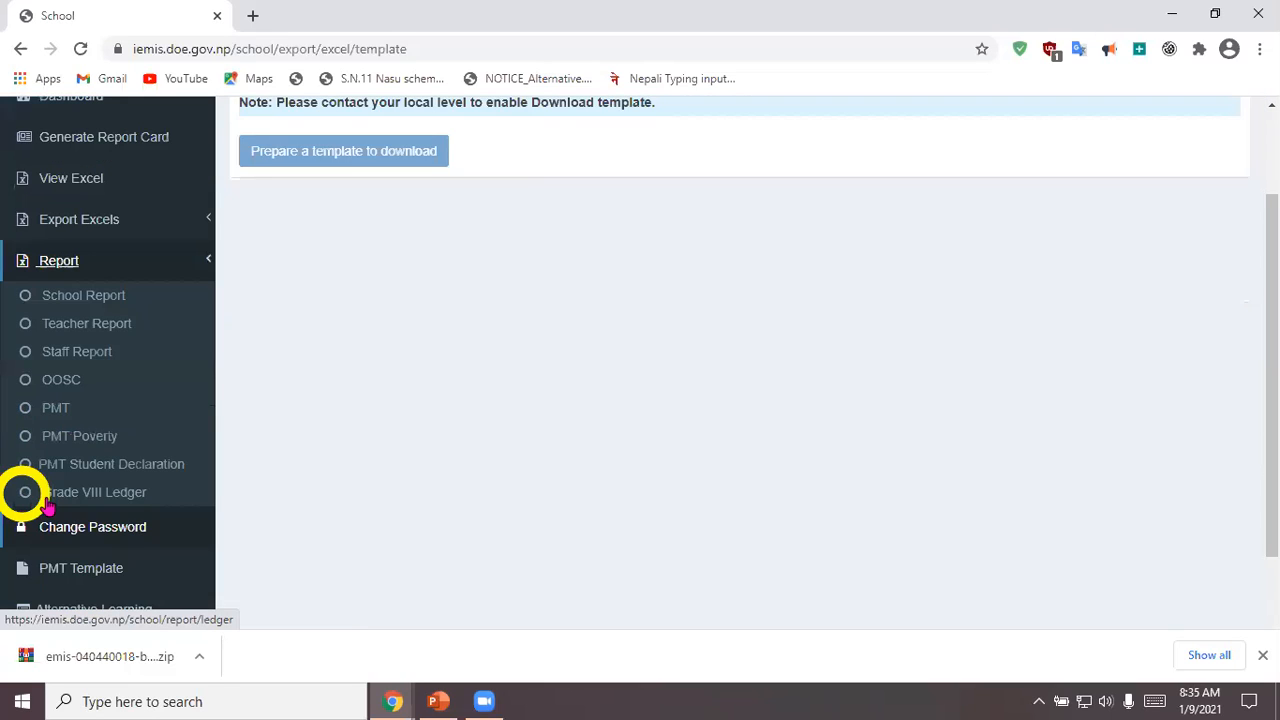
{"action": "left_click", "coordinate": [100, 500]}
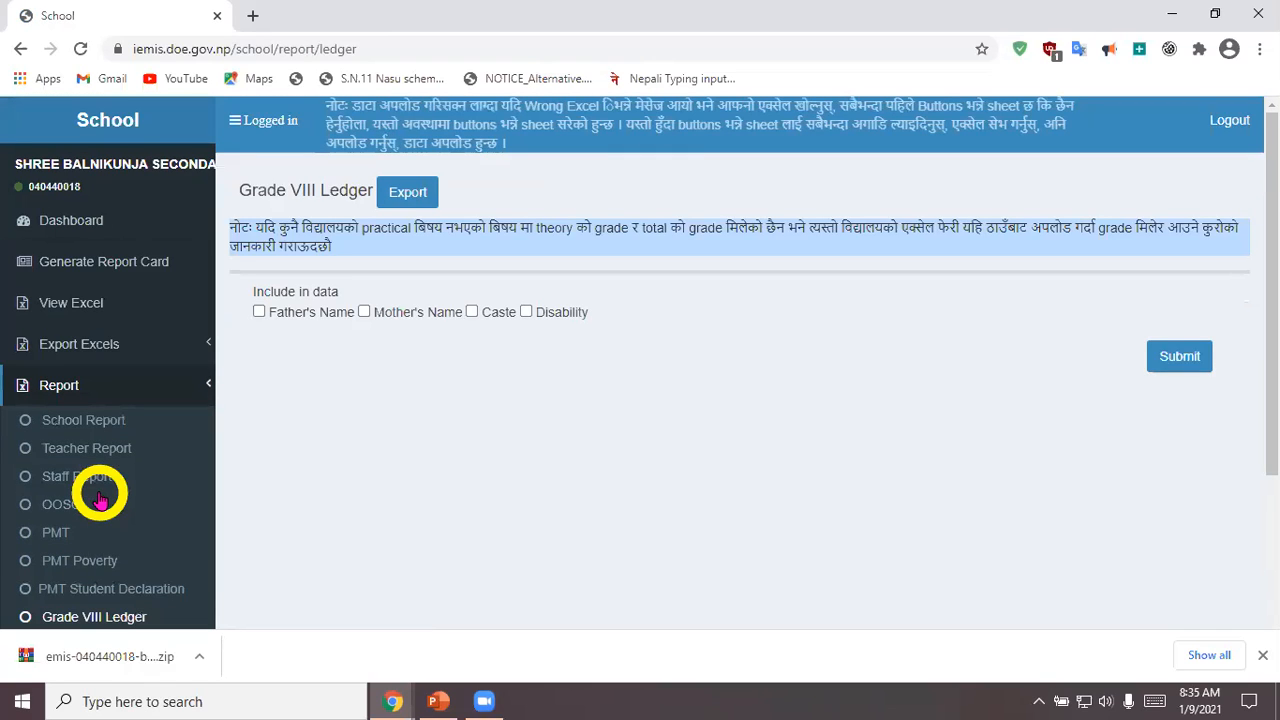
{"action": "left_click", "coordinate": [256, 314]}
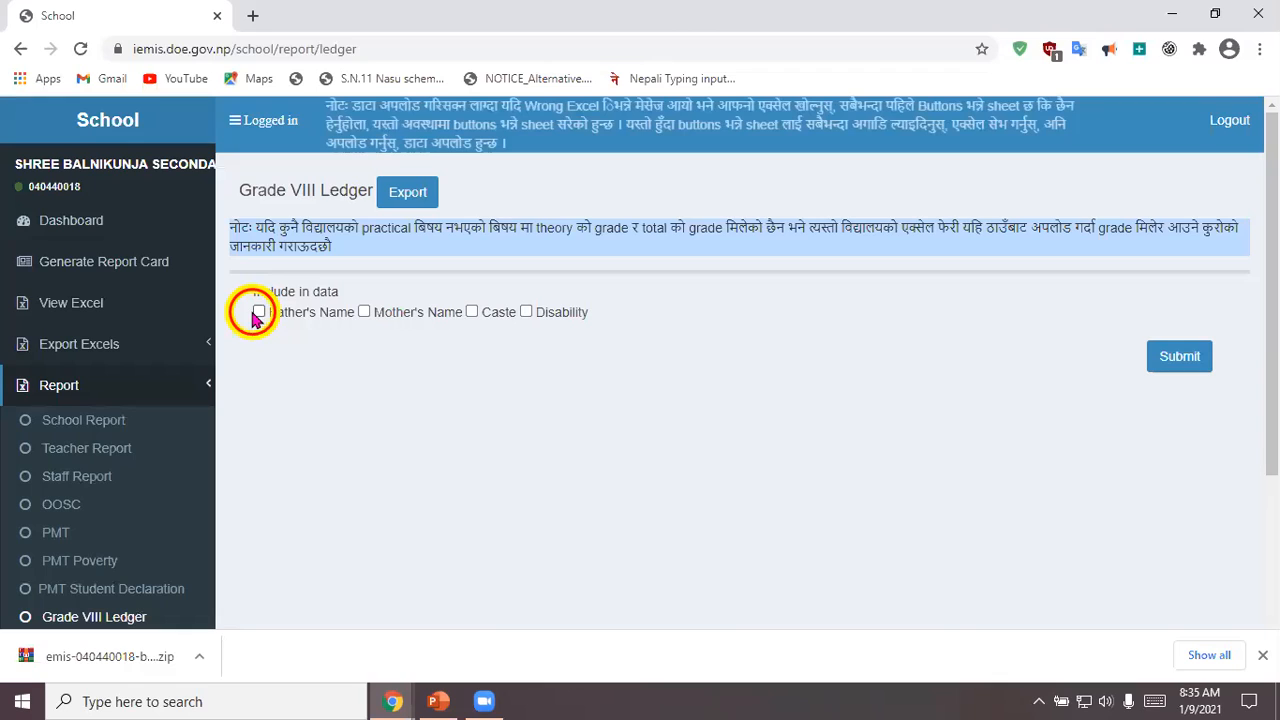
{"action": "left_click", "coordinate": [364, 311]}
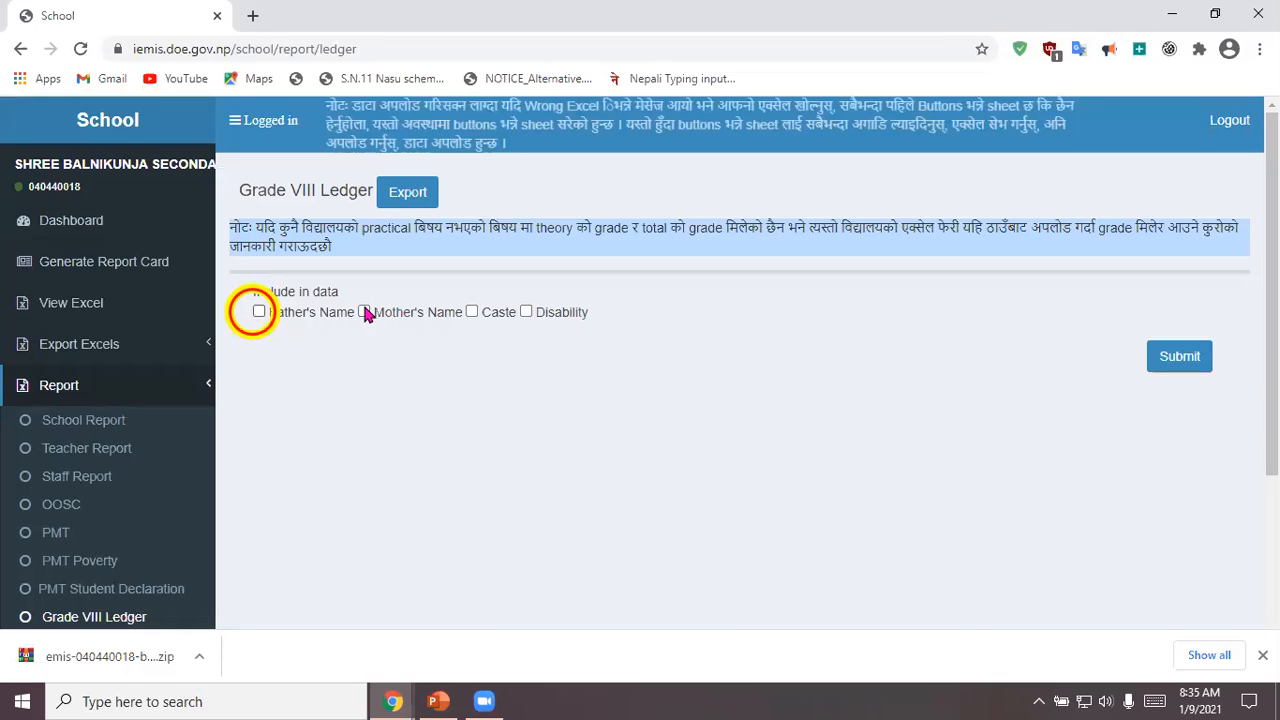
{"action": "left_click", "coordinate": [259, 313]}
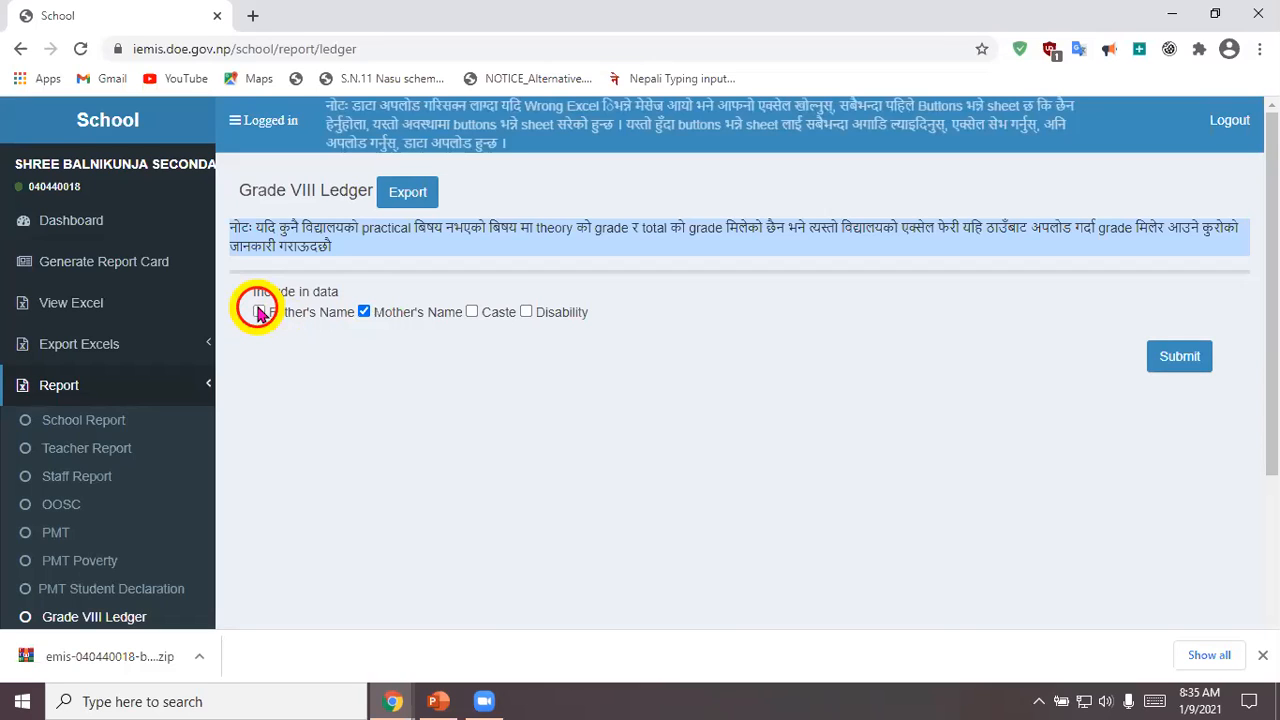
{"action": "left_click", "coordinate": [1172, 368]}
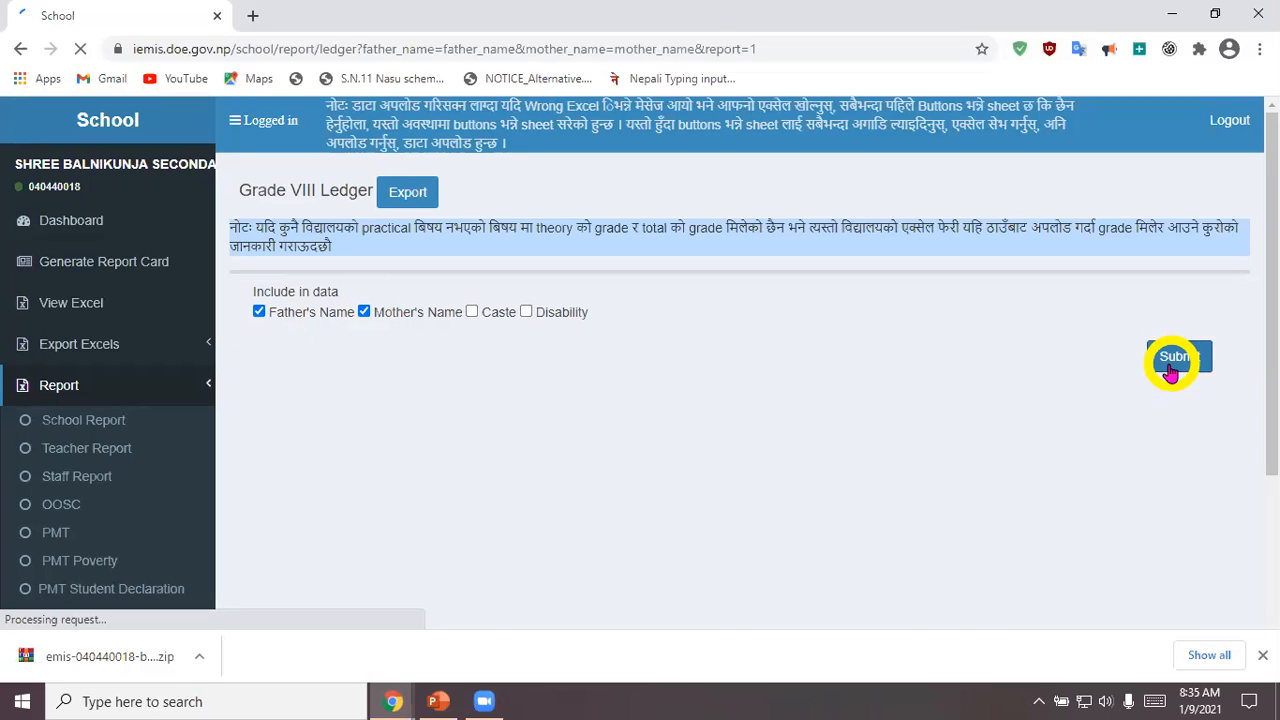
Step: Examine the generated Grade VIII ledger table and return to the previous page
{"action": "scroll", "coordinate": [366, 492], "scroll_direction": "down", "scroll_amount": 1}
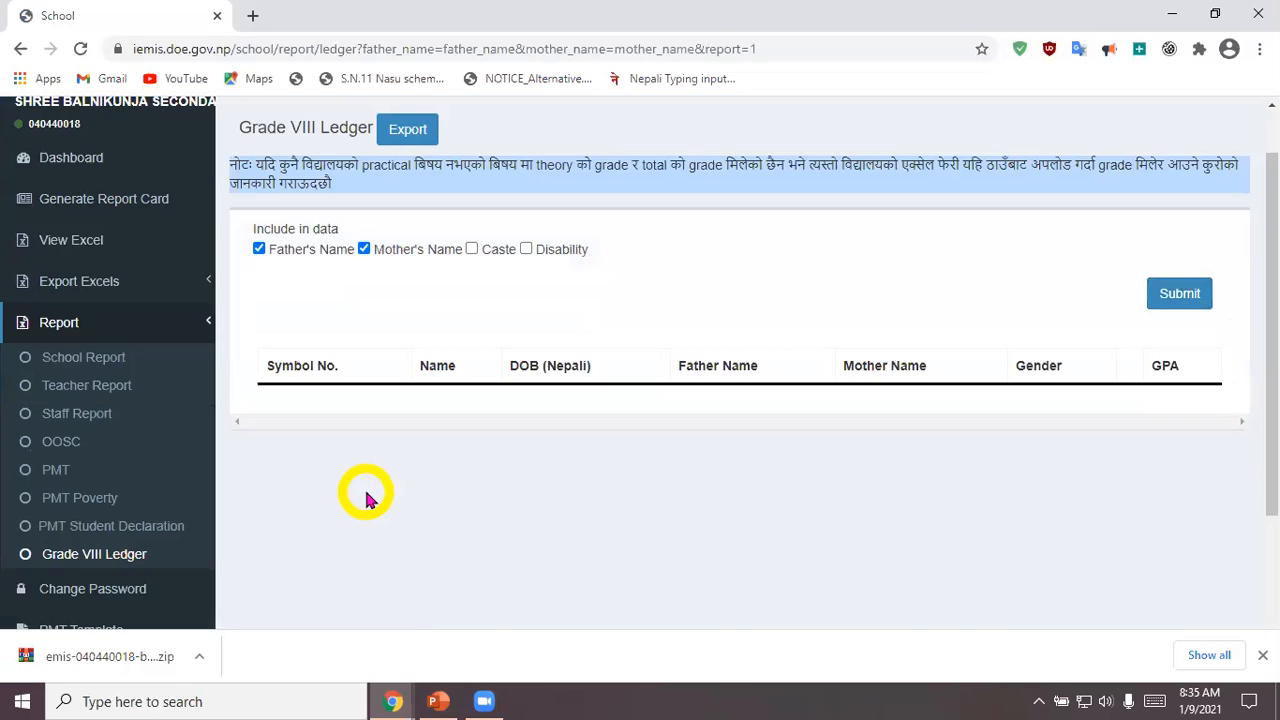
{"action": "scroll", "coordinate": [366, 497], "scroll_direction": "down", "scroll_amount": 3}
{"action": "scroll", "coordinate": [366, 497], "scroll_direction": "up", "scroll_amount": 4}
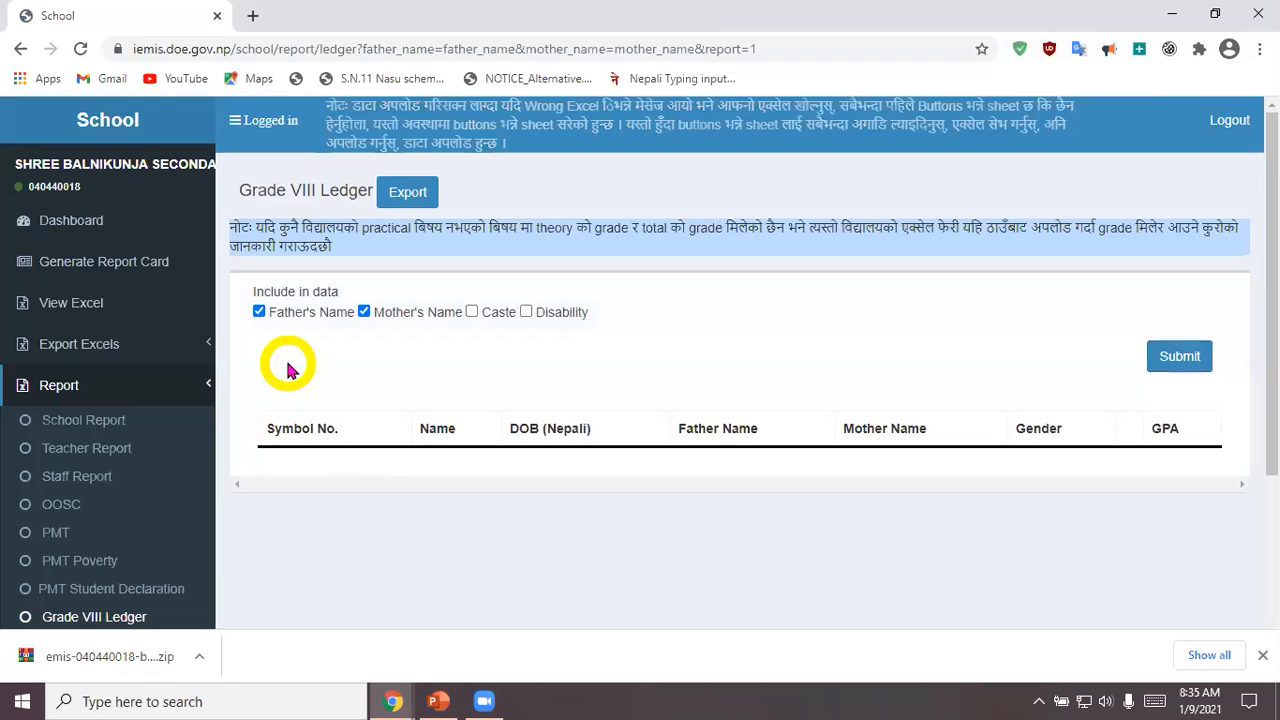
{"action": "scroll", "coordinate": [627, 400], "scroll_direction": "down", "scroll_amount": 4}
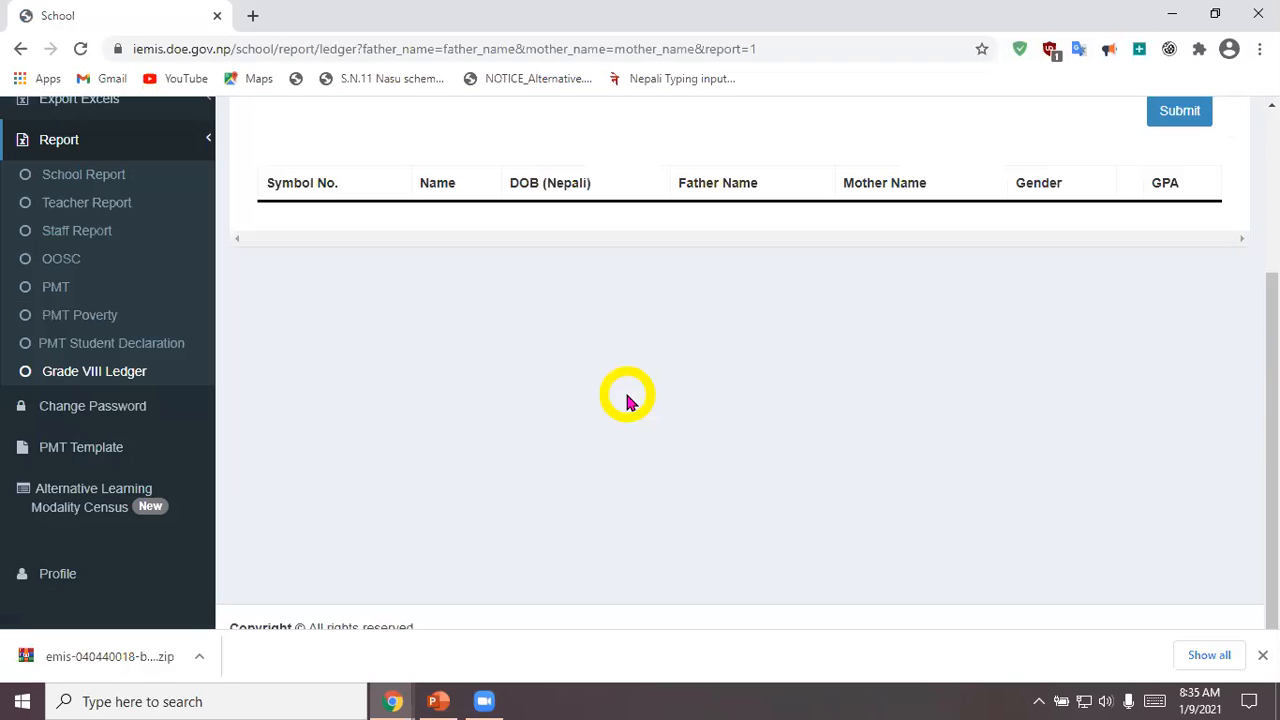
{"action": "scroll", "coordinate": [627, 400], "scroll_direction": "up", "scroll_amount": 4}
{"action": "scroll", "coordinate": [627, 400], "scroll_direction": "down", "scroll_amount": 3}
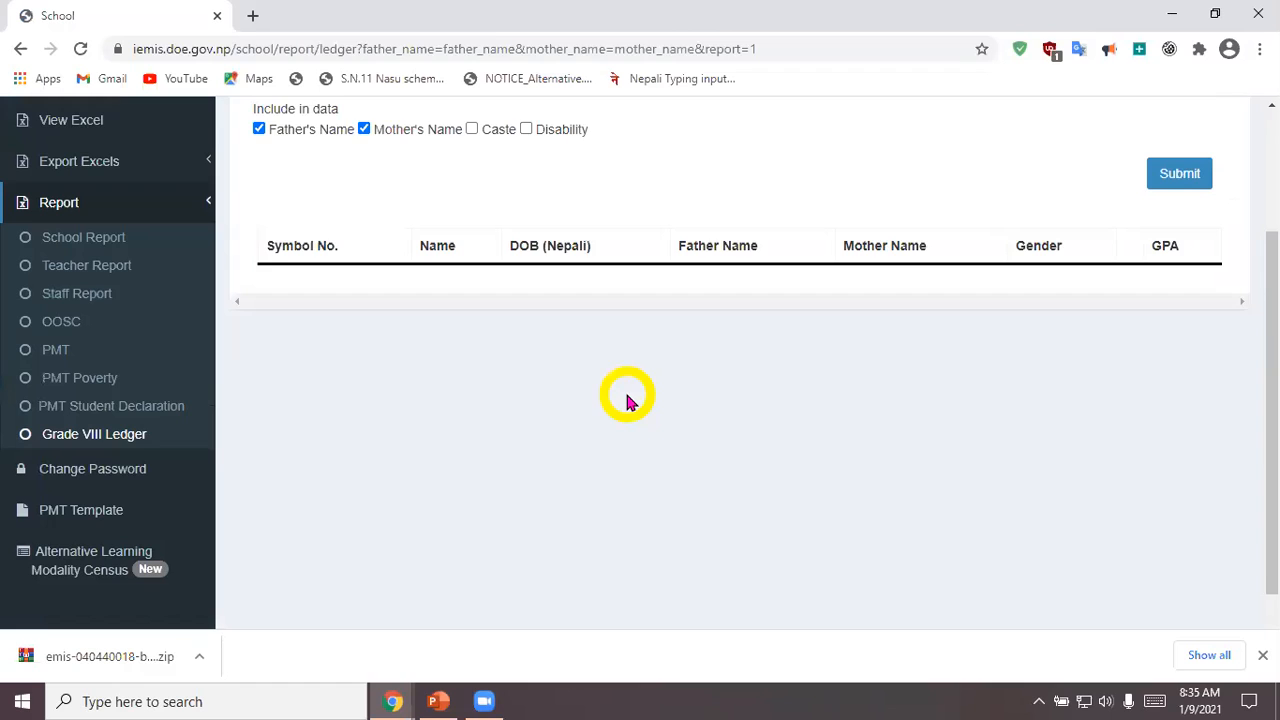
{"action": "scroll", "coordinate": [627, 401], "scroll_direction": "up", "scroll_amount": 3}
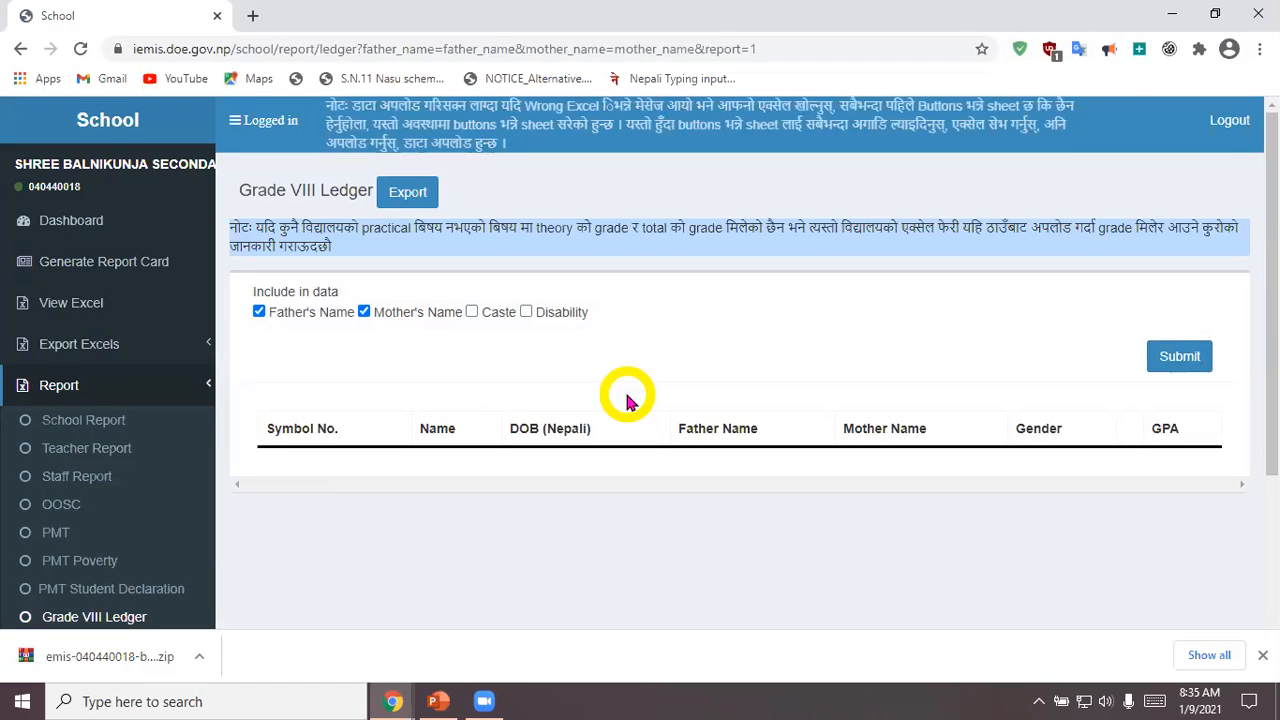
{"action": "left_click", "coordinate": [21, 50]}
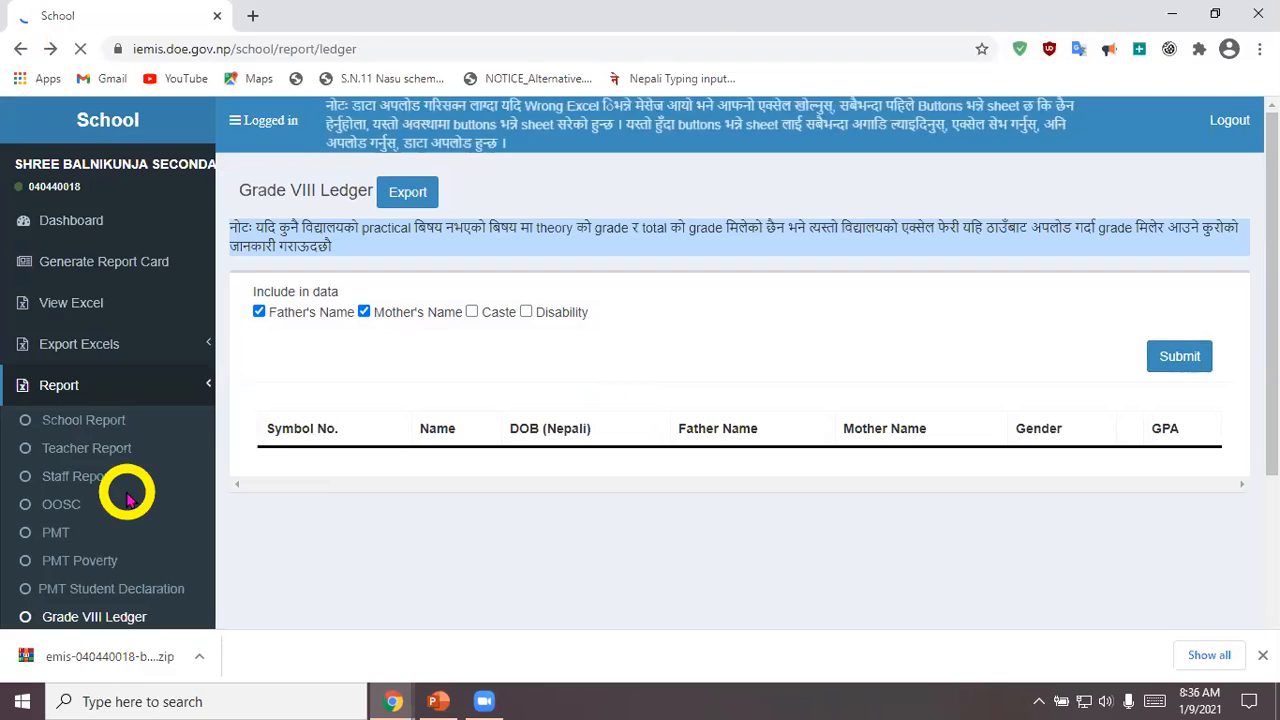
Step: Open the PMT Template form and start downloading the PMT Data Collection Format PDF
{"action": "scroll", "coordinate": [127, 497], "scroll_direction": "down", "scroll_amount": 1}
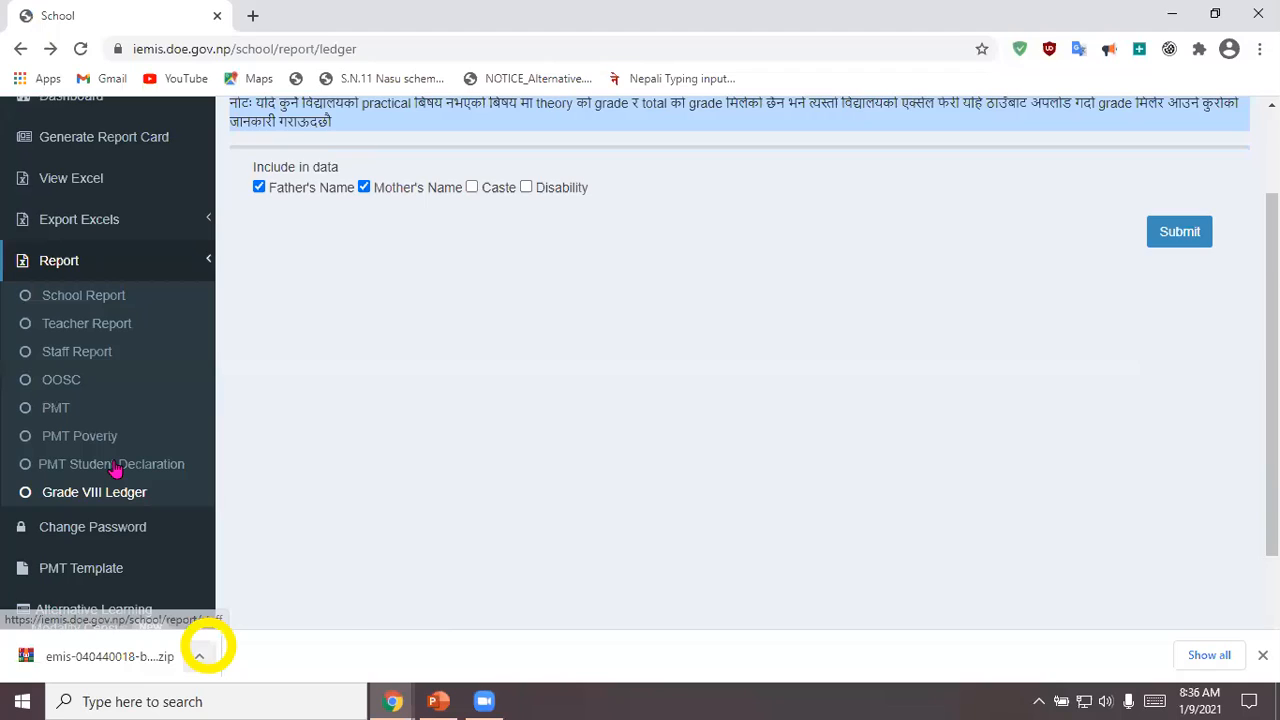
{"action": "scroll", "coordinate": [160, 470], "scroll_direction": "down", "scroll_amount": 1}
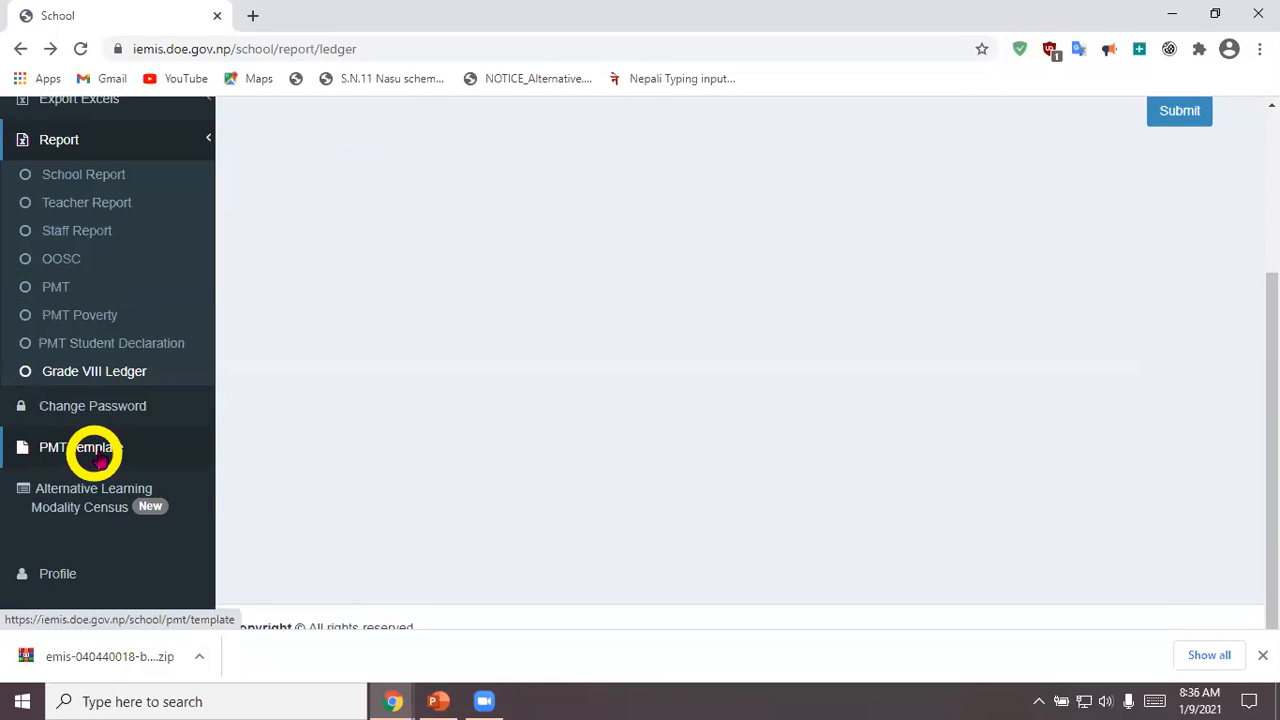
{"action": "left_click", "coordinate": [100, 457]}
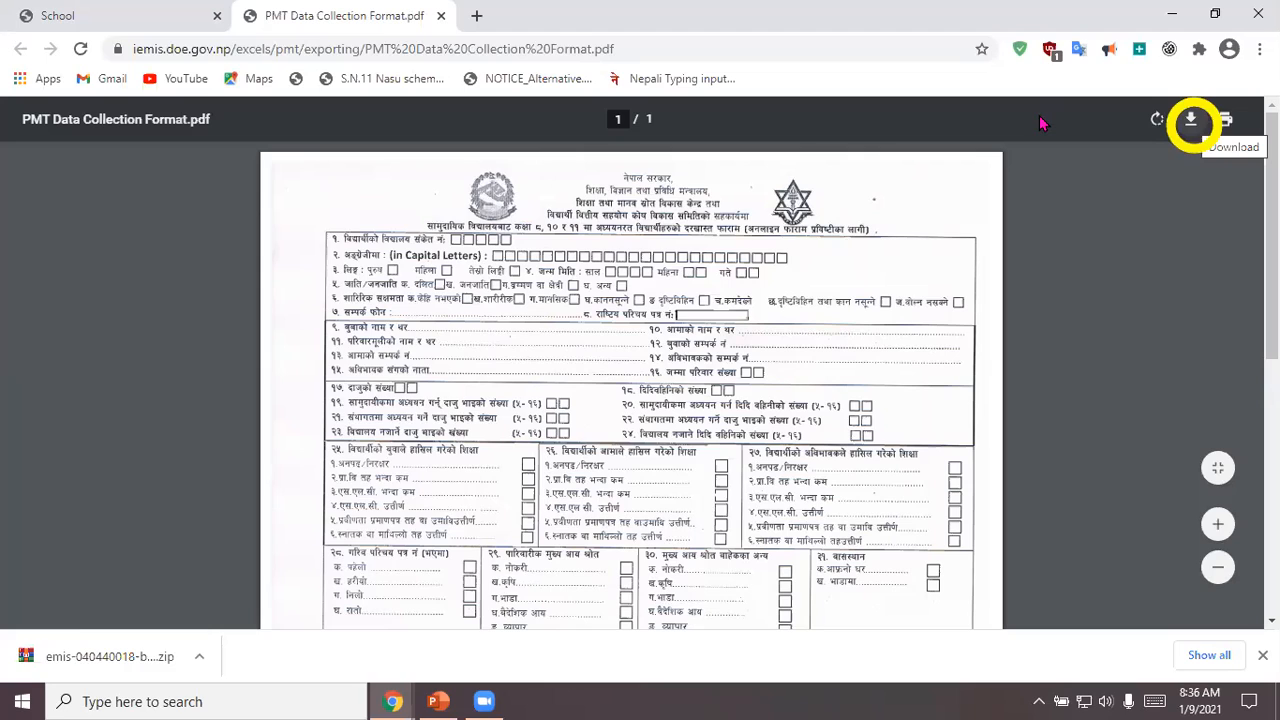
{"action": "left_click", "coordinate": [1190, 120]}
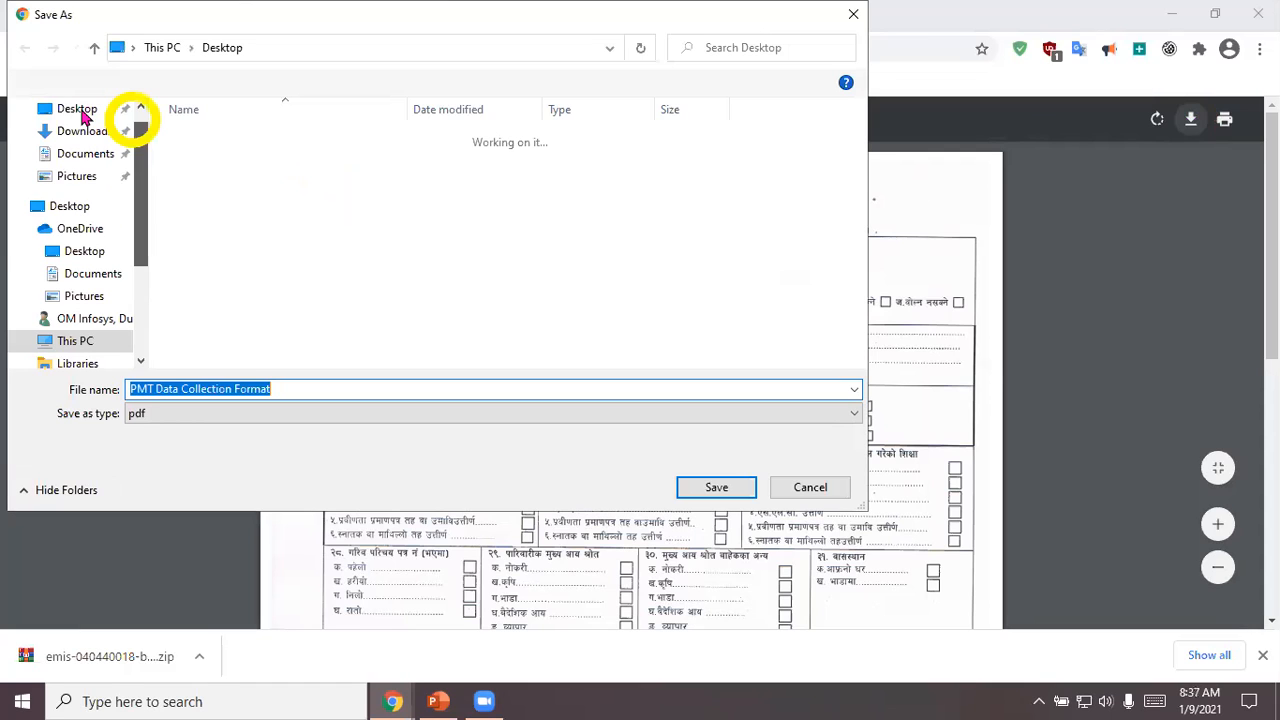
Step: Try to save the PMT Data Collection Format PDF in Quick access
{"action": "left_click", "coordinate": [82, 112]}
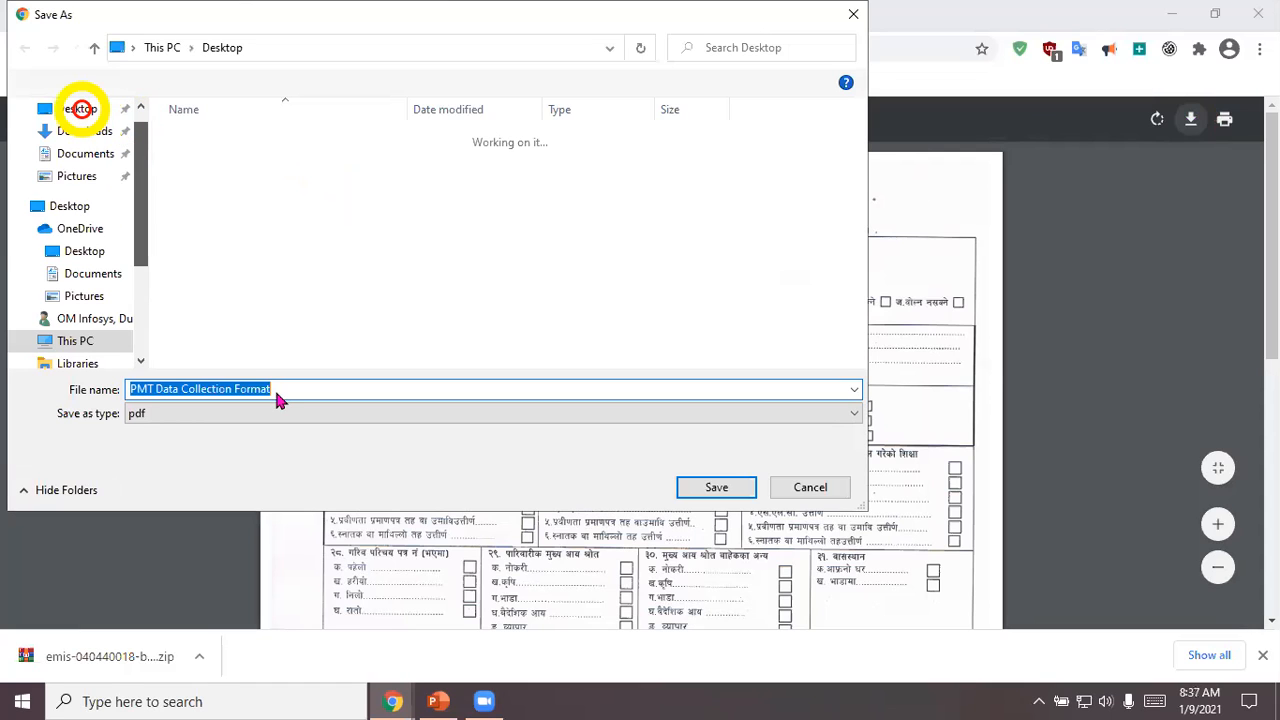
{"action": "left_click", "coordinate": [735, 487]}
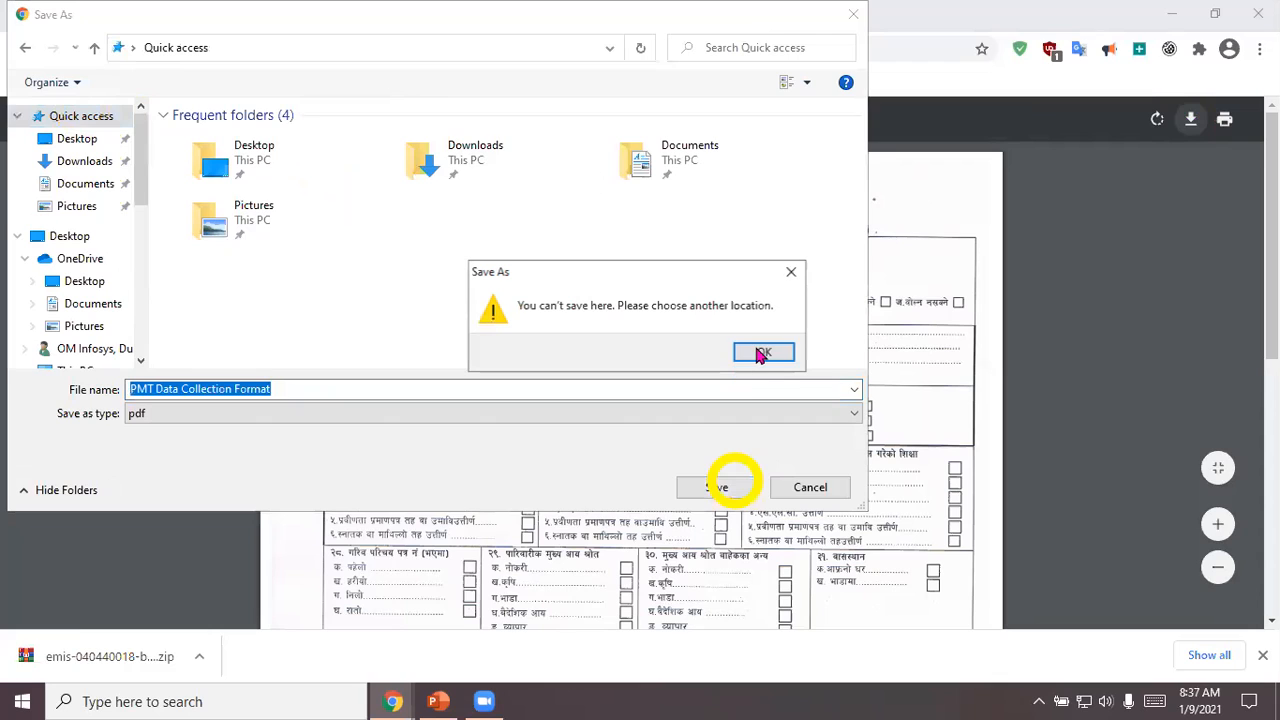
{"action": "left_click", "coordinate": [760, 354]}
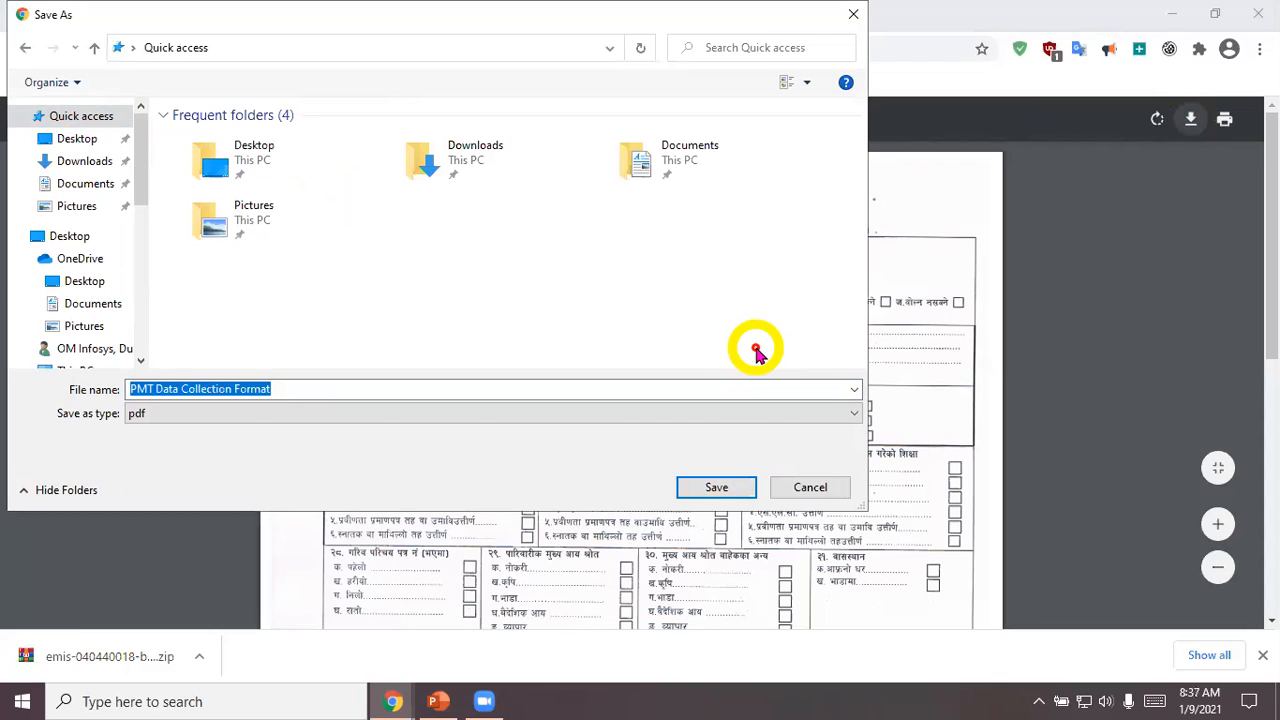
{"action": "left_click", "coordinate": [712, 489]}
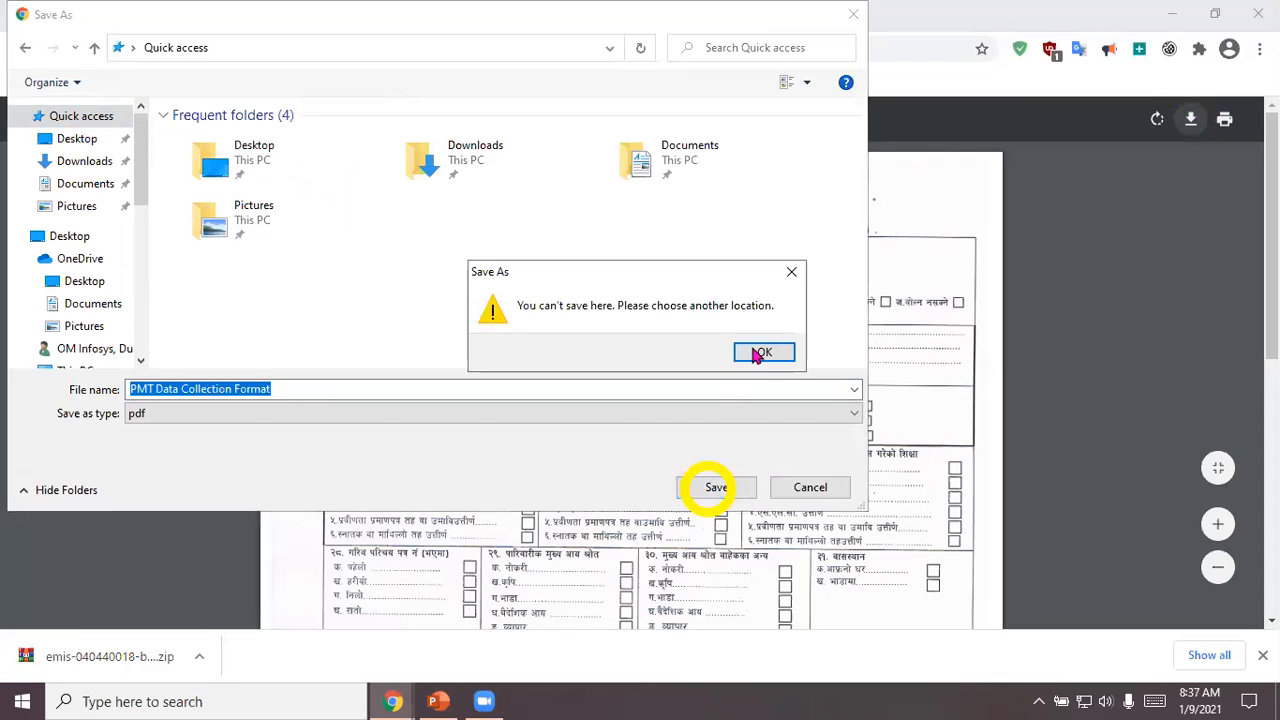
{"action": "left_click", "coordinate": [756, 352]}
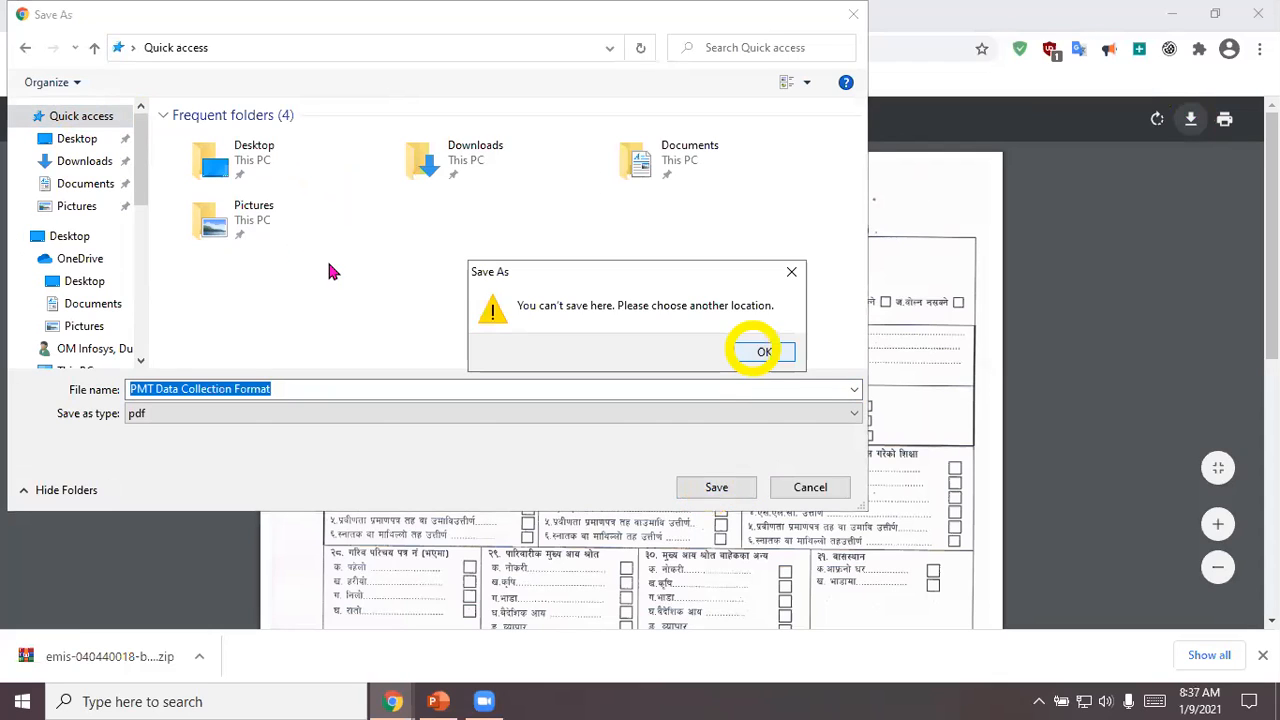
Step: Save the PMT Data Collection Format PDF to the Desktop folder and close the form's browser tab
{"action": "left_click", "coordinate": [80, 137]}
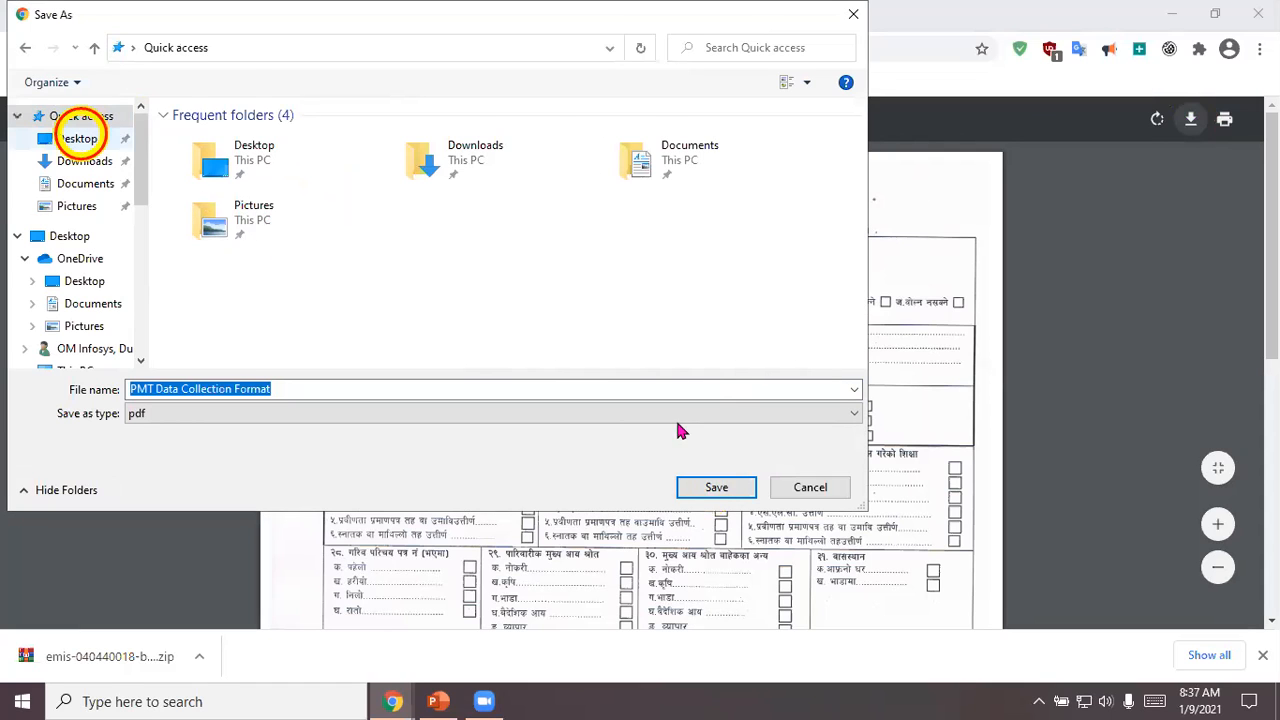
{"action": "left_click", "coordinate": [710, 489]}
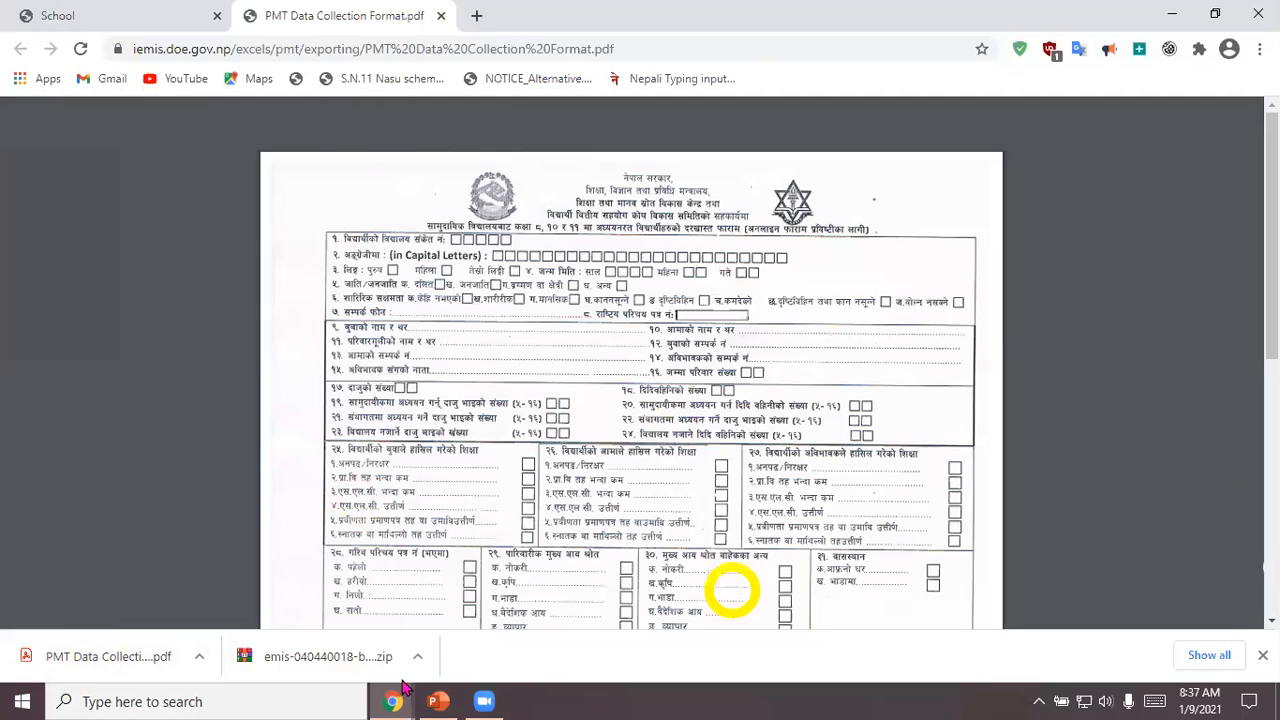
{"action": "left_click", "coordinate": [441, 16]}
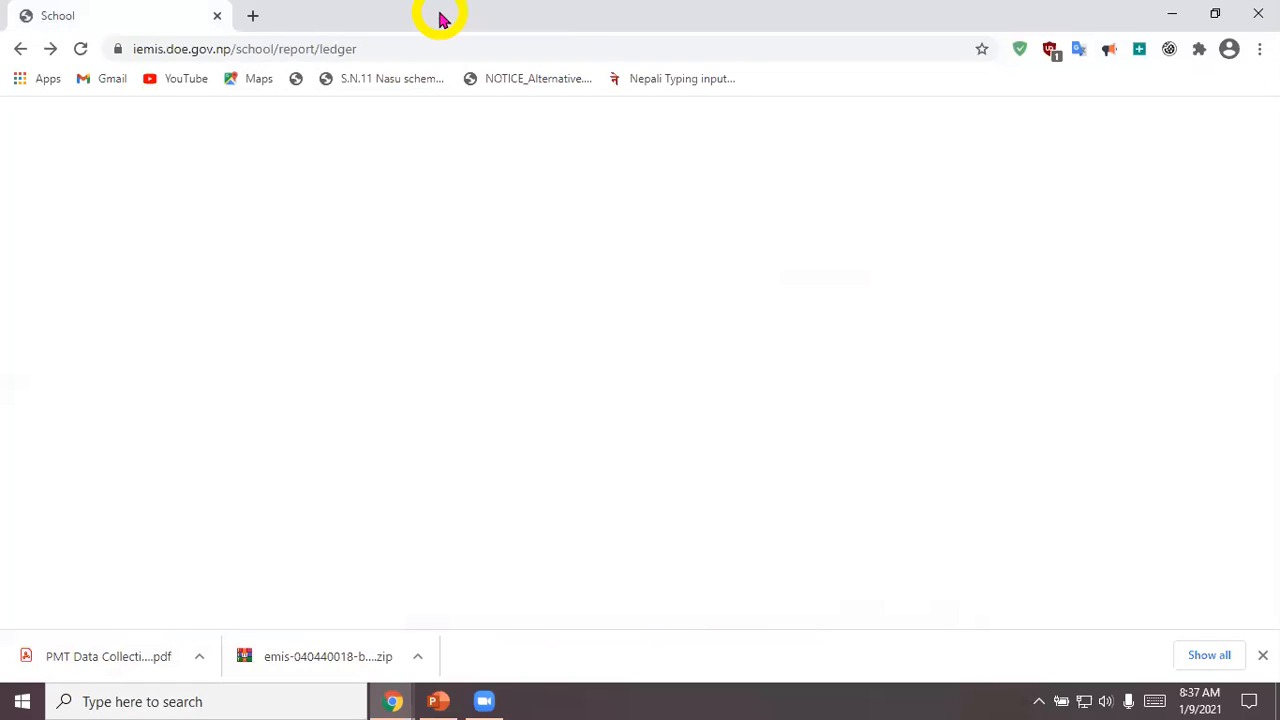
Step: Show the desktop and open This PC in File Explorer
{"action": "key", "text": "super+d"}
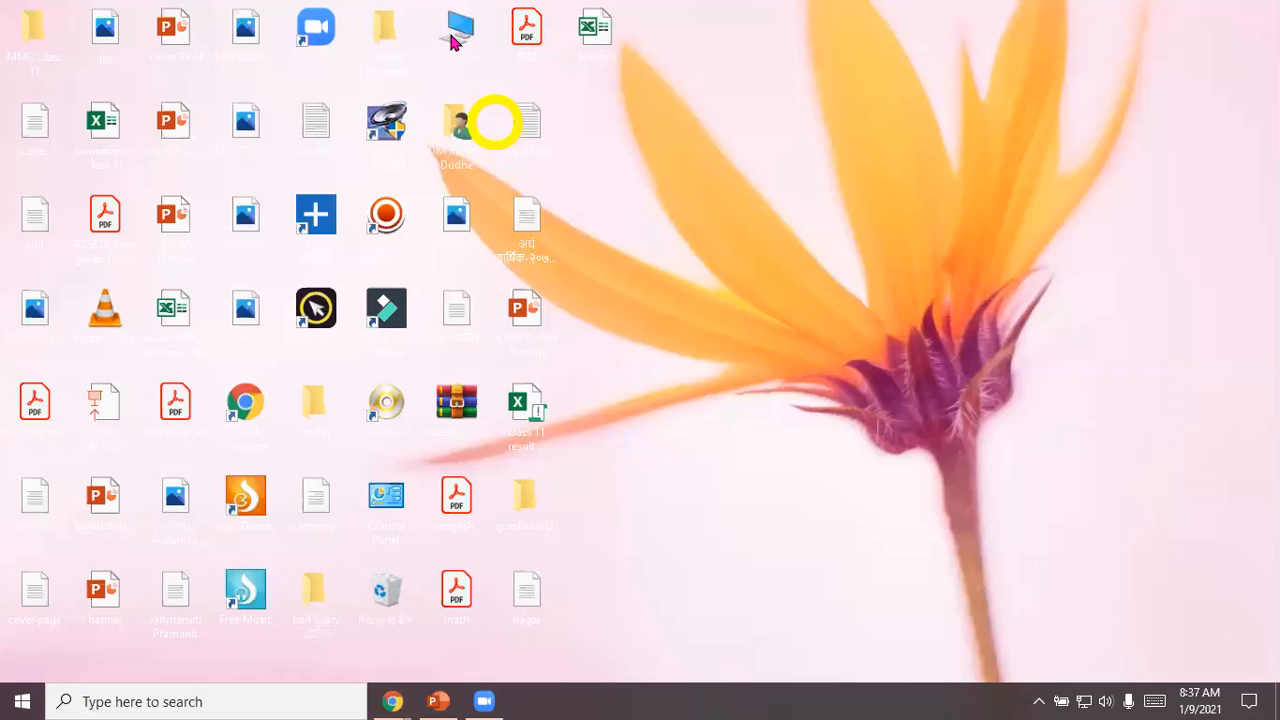
{"action": "left_click", "coordinate": [452, 39]}
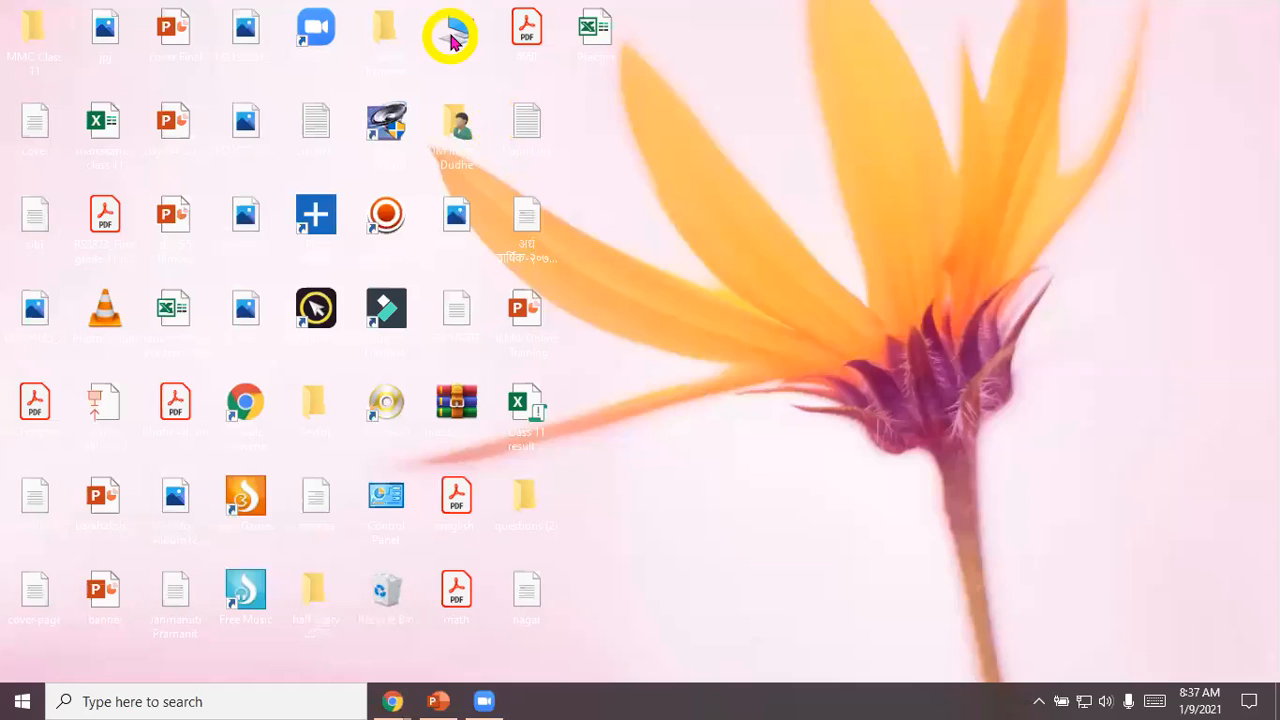
{"action": "left_click", "coordinate": [752, 140]}
{"action": "key", "text": "super+e"}
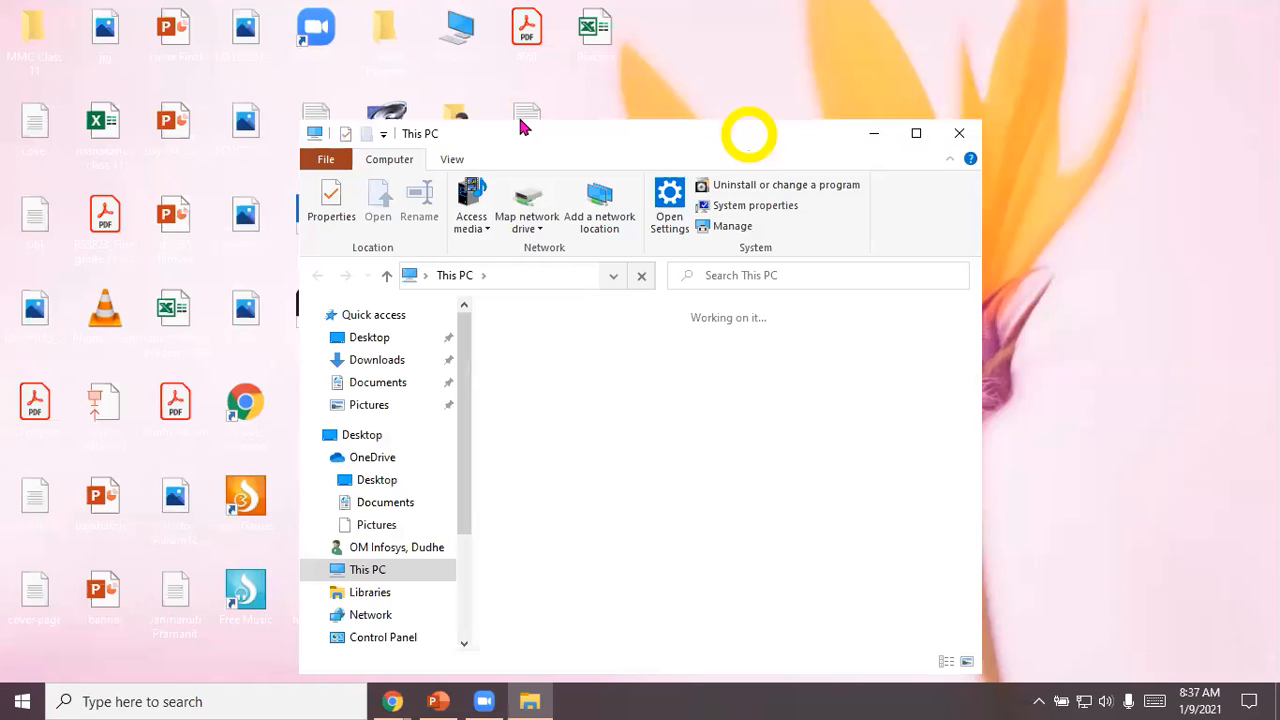
{"action": "left_click", "coordinate": [457, 35]}
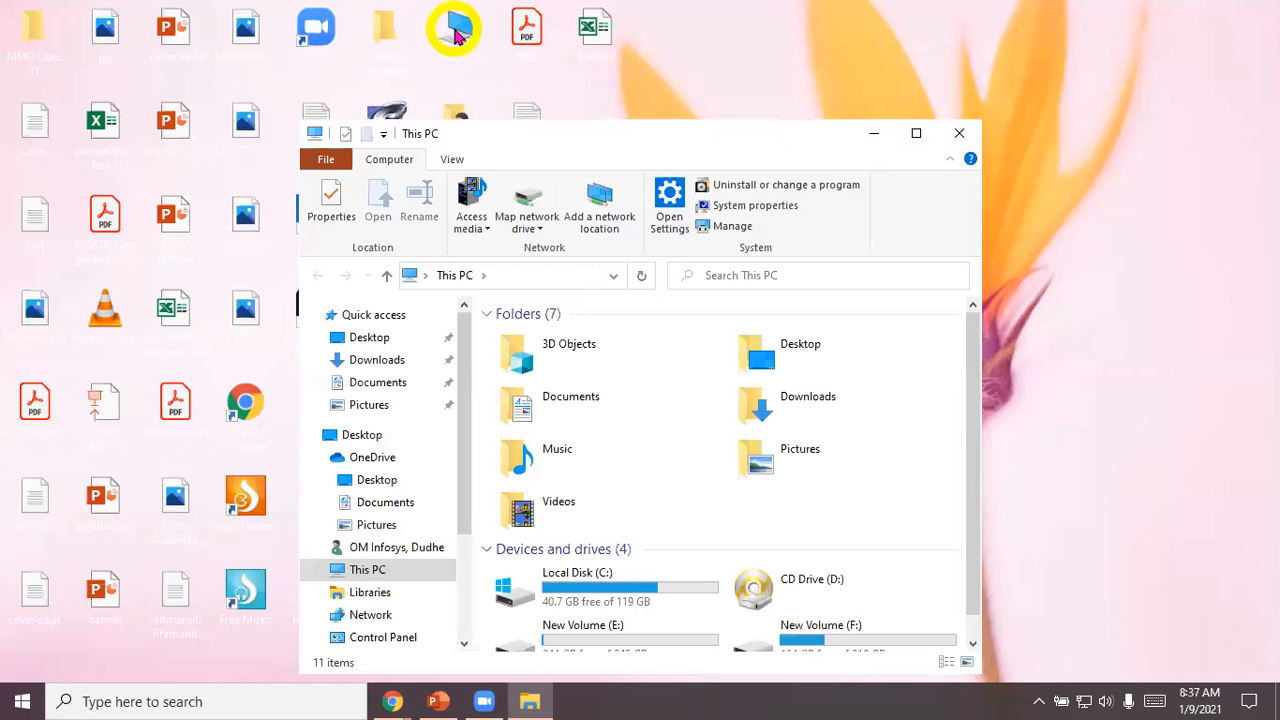
{"action": "left_click", "coordinate": [800, 122]}
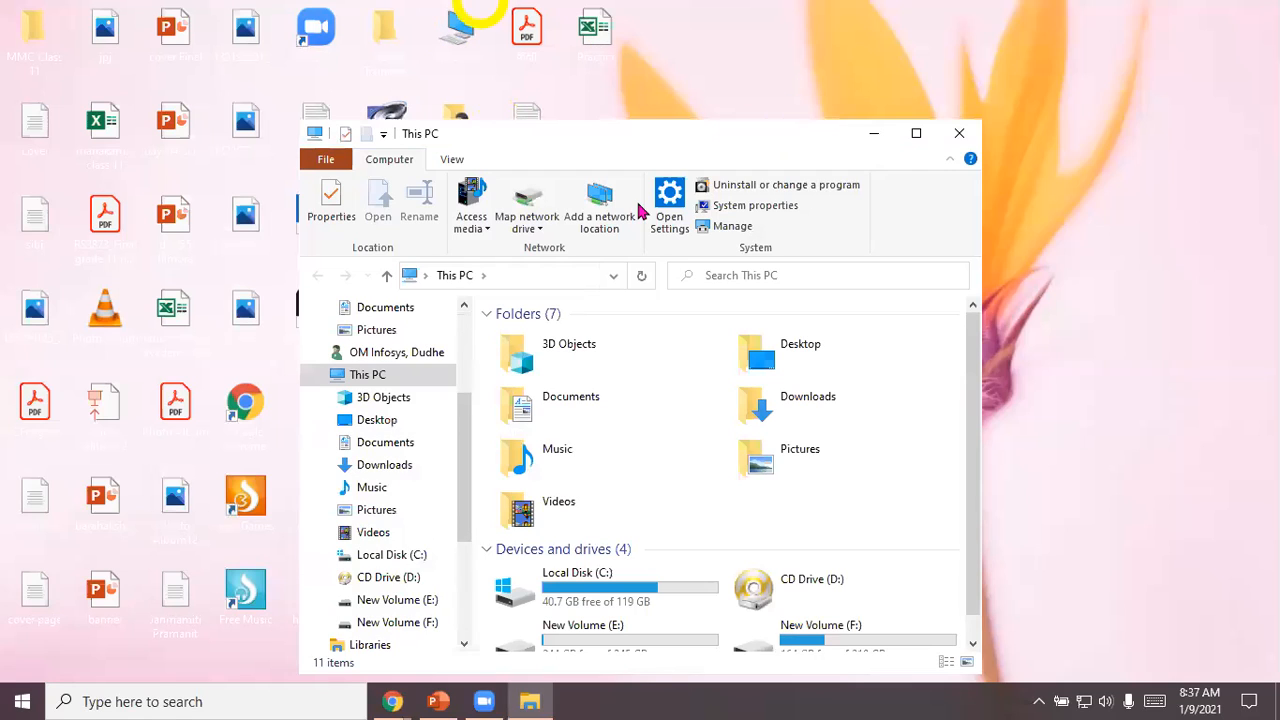
{"action": "left_click", "coordinate": [540, 548]}
{"action": "left_click", "coordinate": [466, 700]}
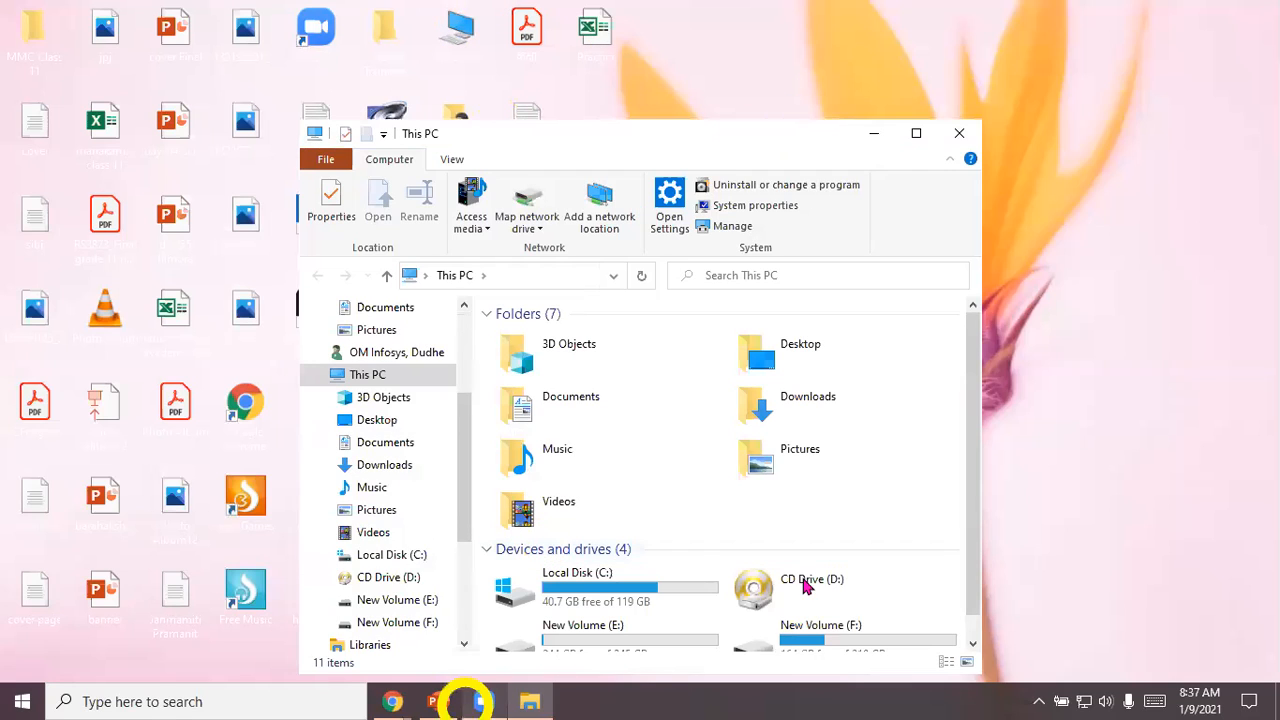
{"action": "left_click", "coordinate": [899, 225]}
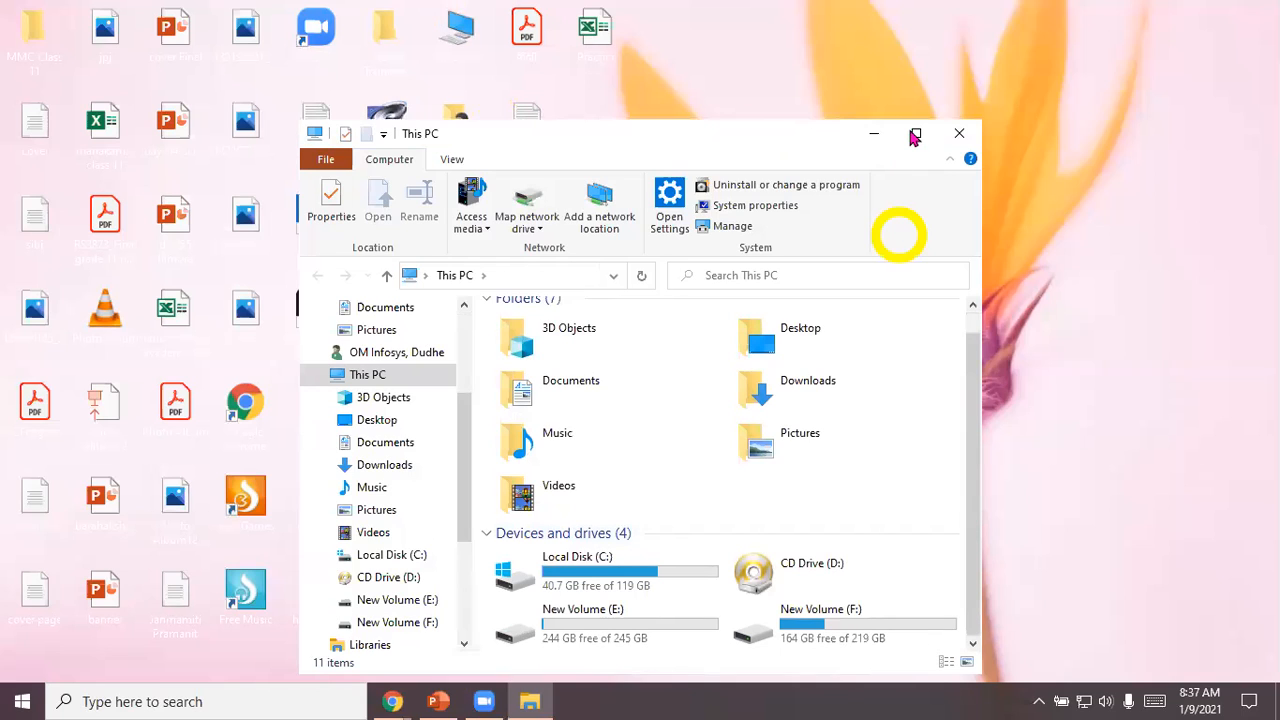
Step: Maximize the This PC window and open the Downloads folder
{"action": "left_click", "coordinate": [914, 135]}
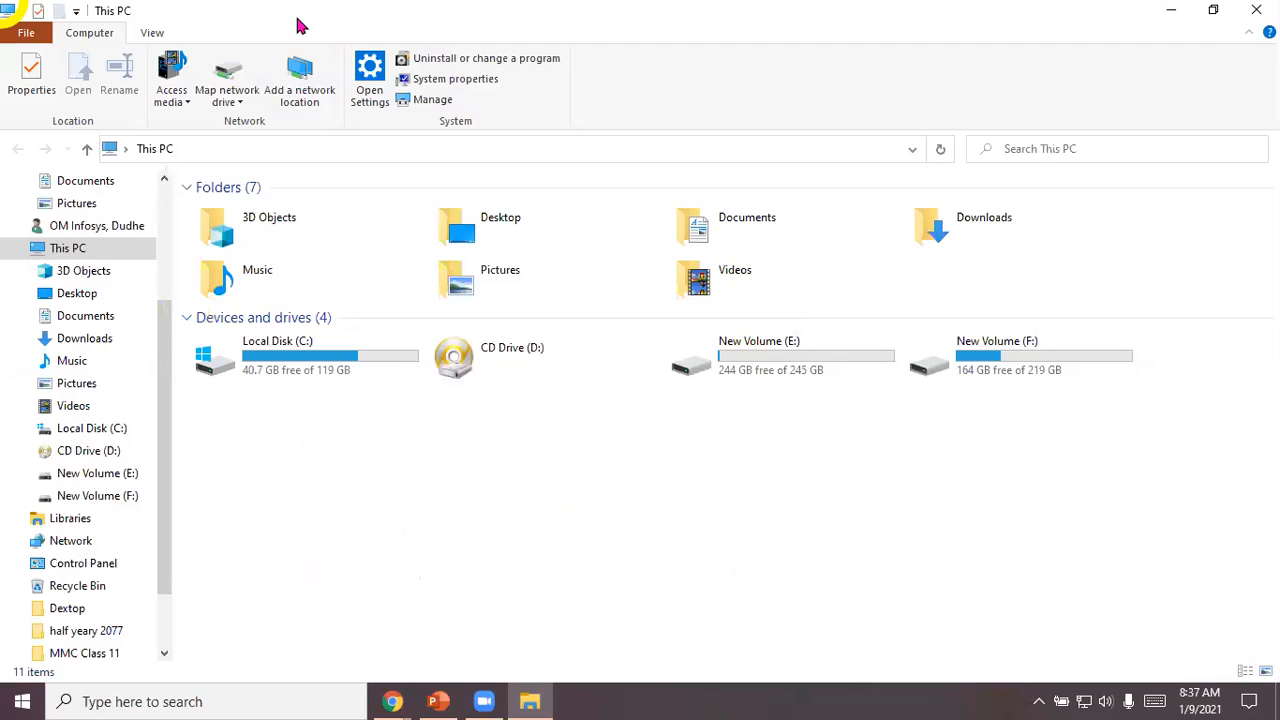
{"action": "left_click", "coordinate": [455, 79]}
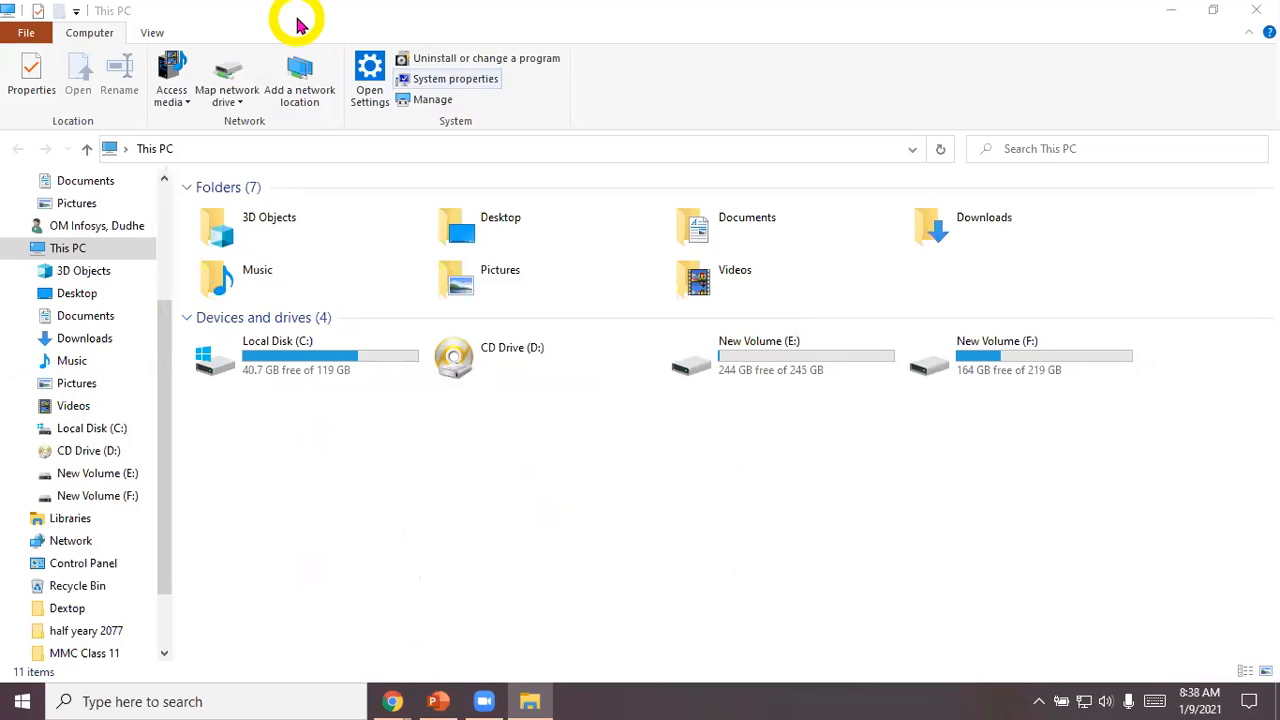
{"action": "left_click", "coordinate": [296, 26]}
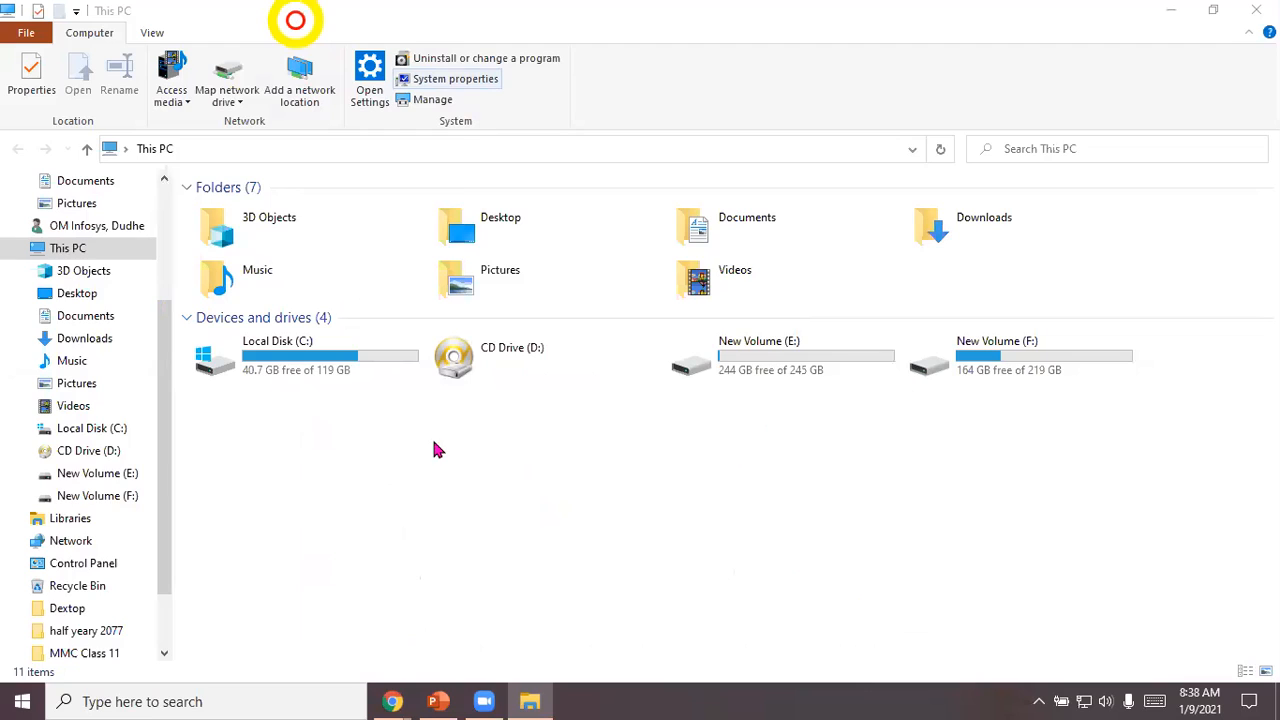
{"action": "left_click", "coordinate": [731, 345]}
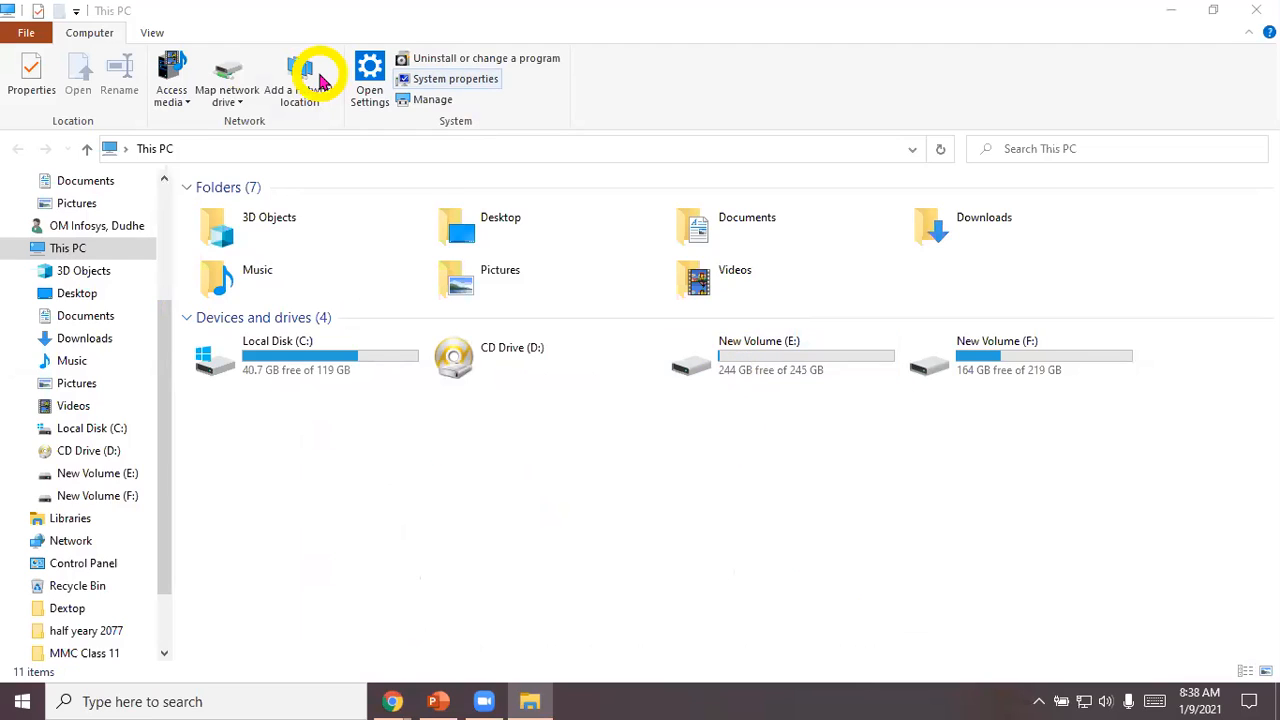
{"action": "left_click", "coordinate": [446, 449]}
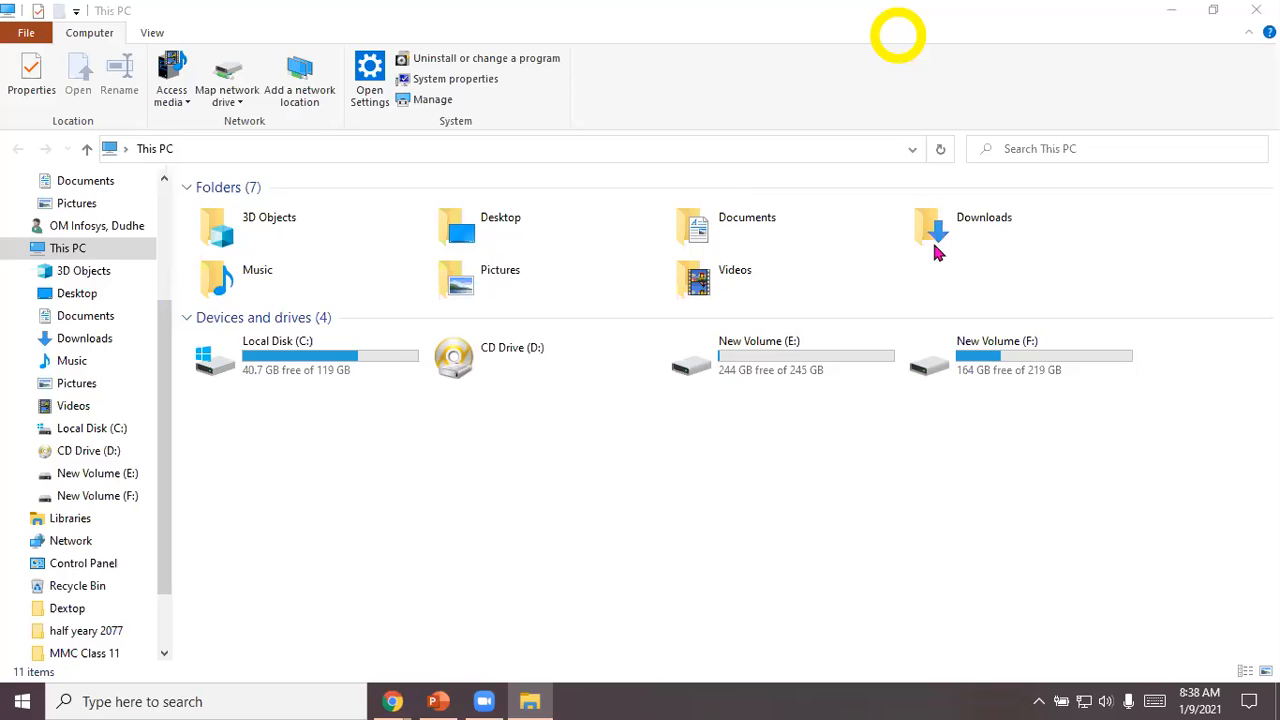
{"action": "left_click", "coordinate": [975, 230]}
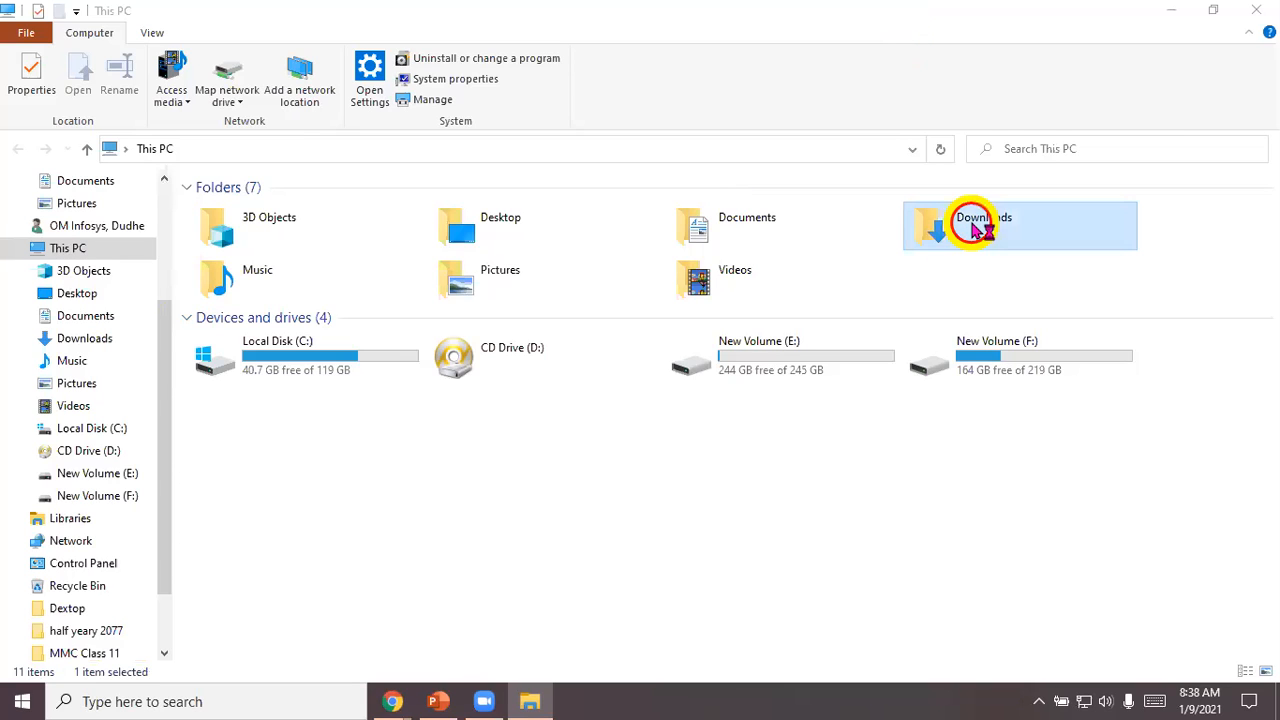
{"action": "double_click", "coordinate": [968, 228]}
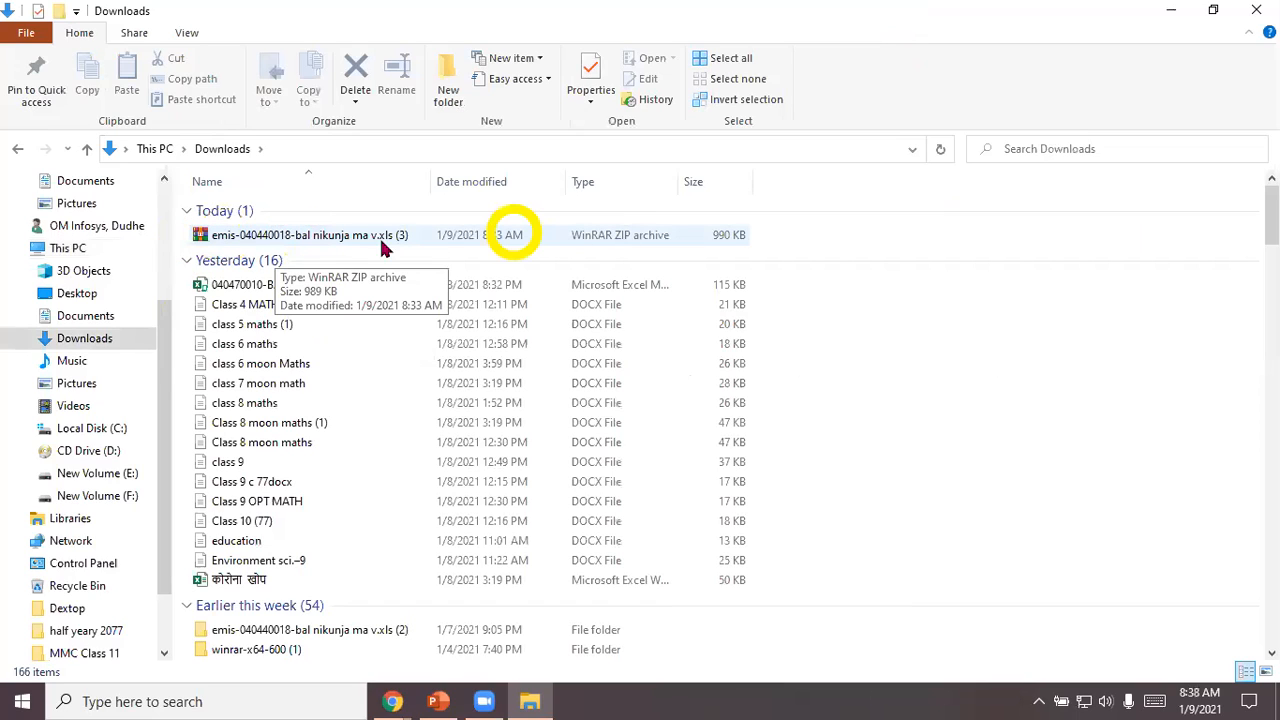
Step: Extract the emis-040440018-bal nikunja ma v.xls (3) archive into a folder of the same name in Downloads
{"action": "left_click", "coordinate": [270, 238]}
{"action": "double_click", "coordinate": [268, 237]}
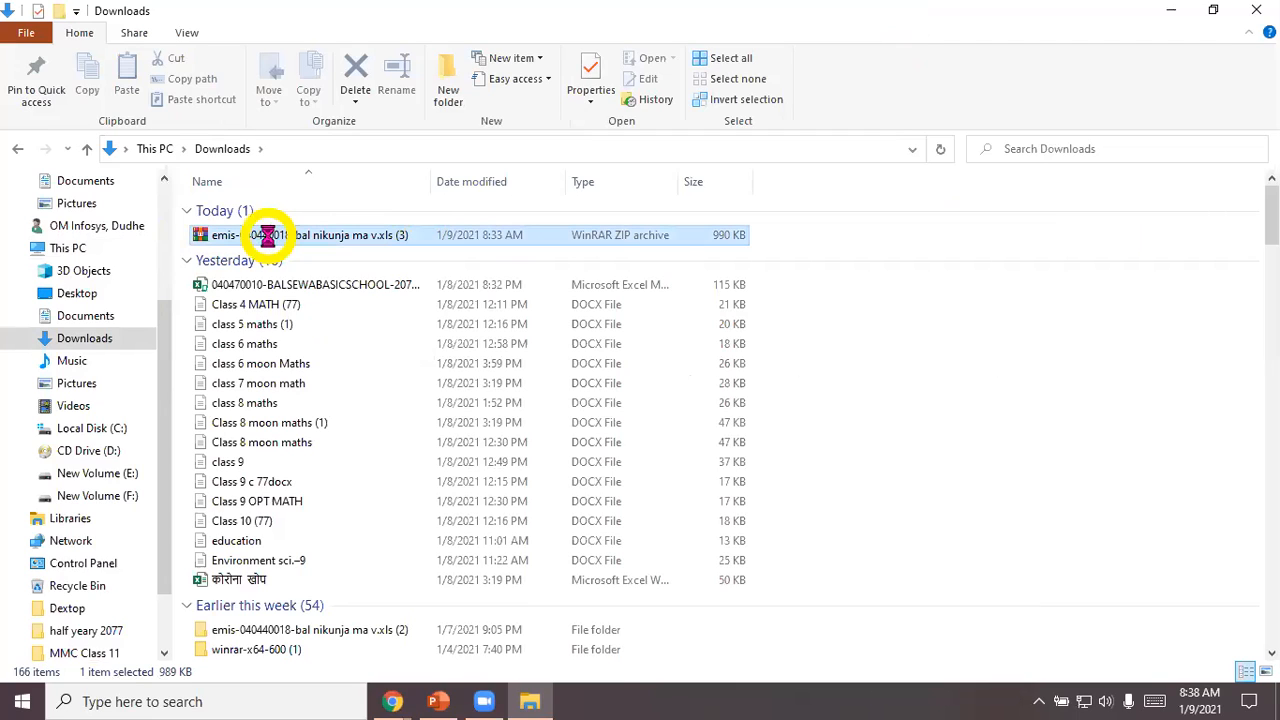
{"action": "right_click", "coordinate": [270, 239]}
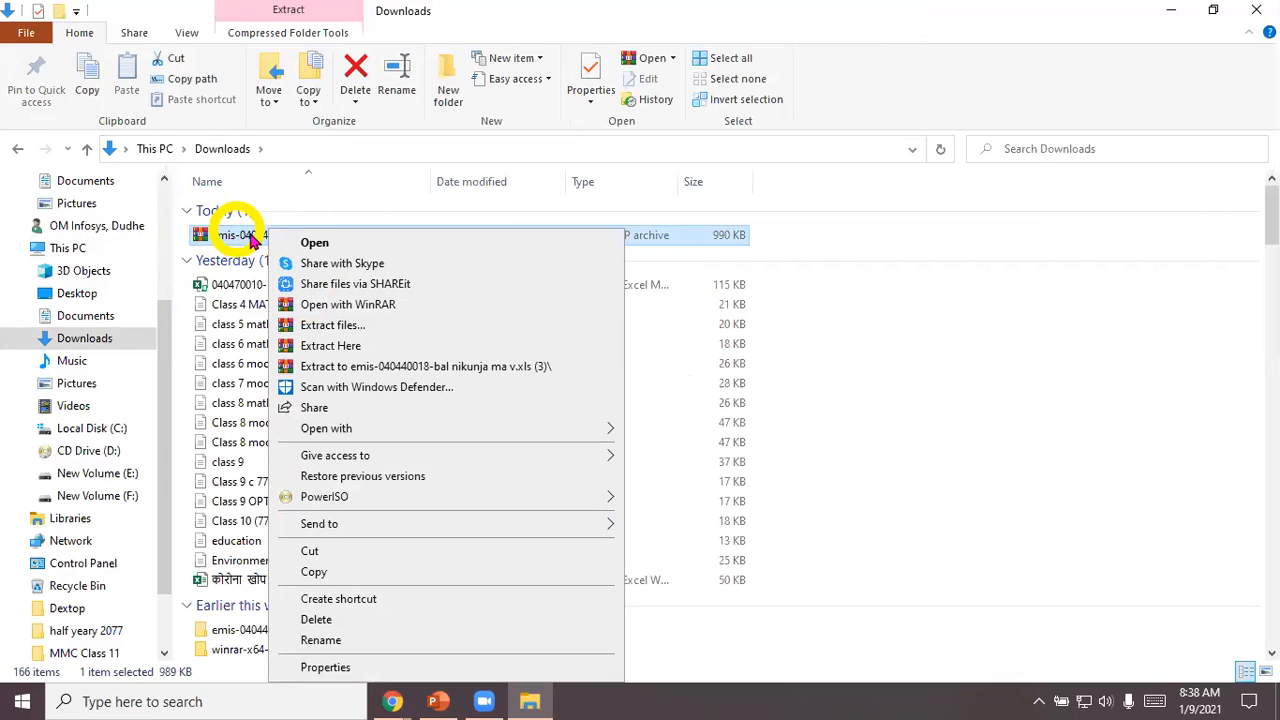
{"action": "left_click", "coordinate": [330, 327]}
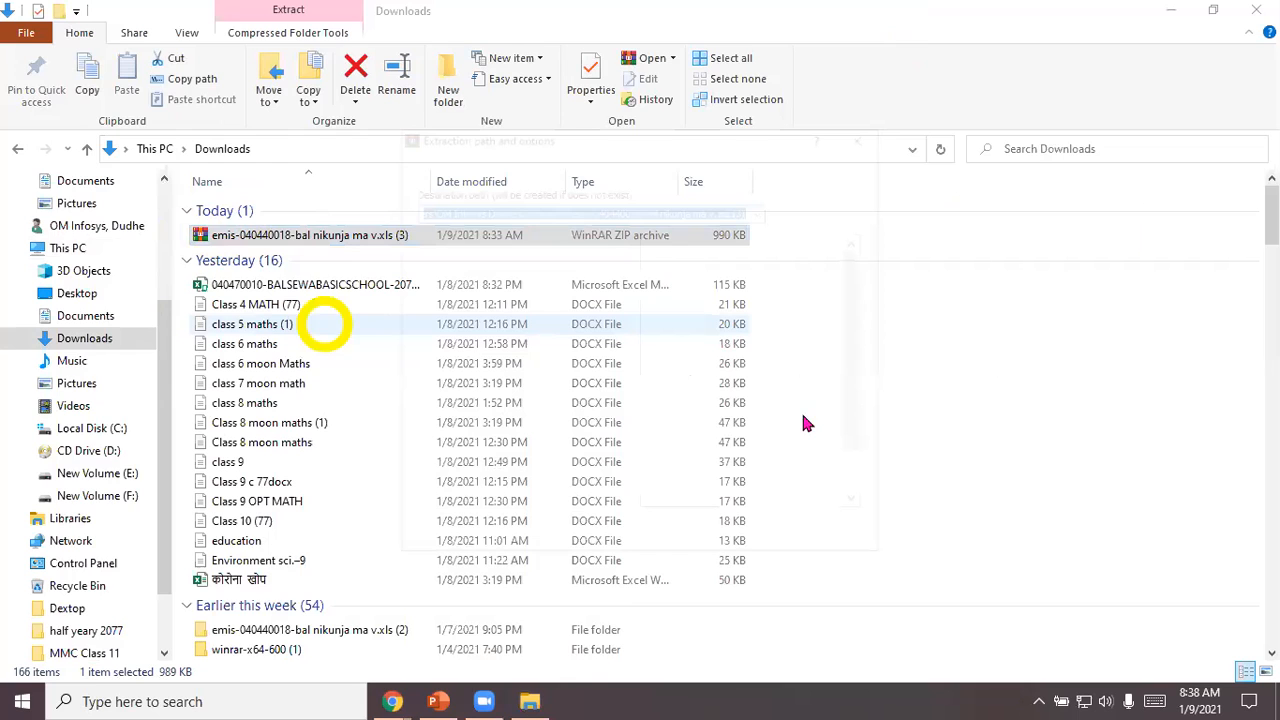
{"action": "left_click", "coordinate": [690, 543]}
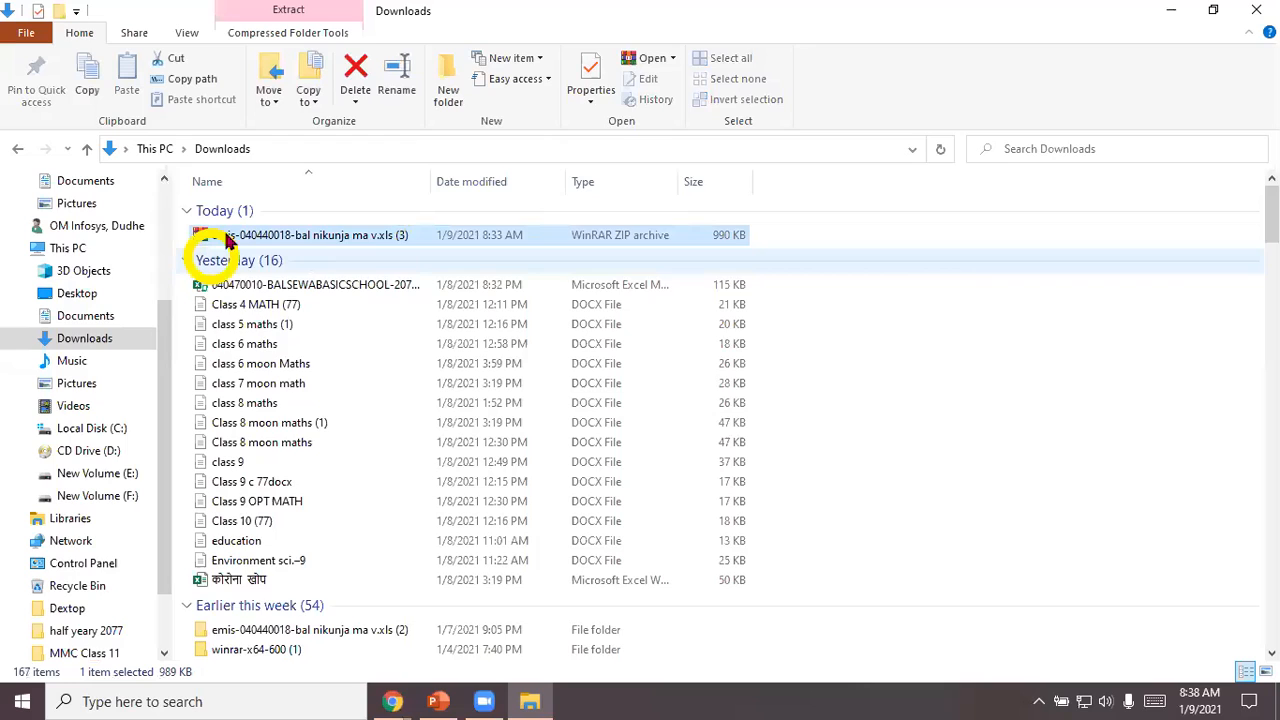
Step: Open the extracted emis-040440018-bal nikunja ma v.xls (3) folder and launch its workbook in Excel
{"action": "left_click", "coordinate": [352, 237]}
{"action": "double_click", "coordinate": [352, 237]}
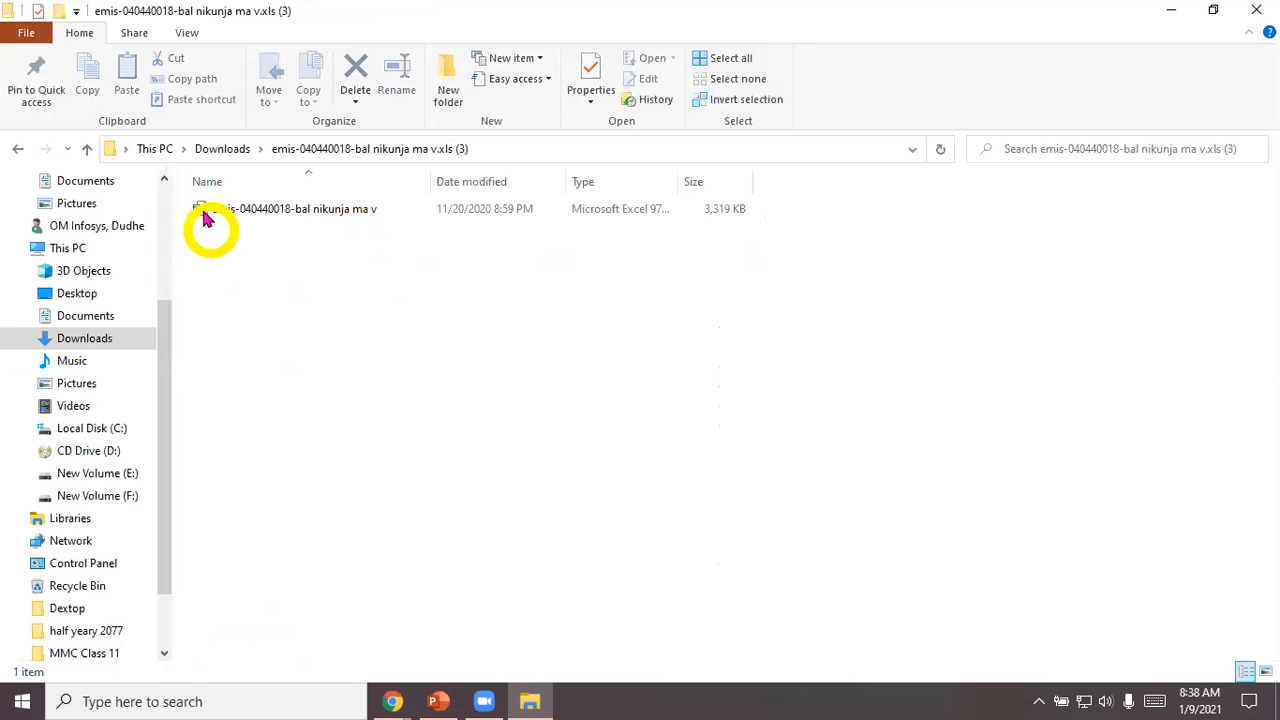
{"action": "left_click", "coordinate": [296, 215]}
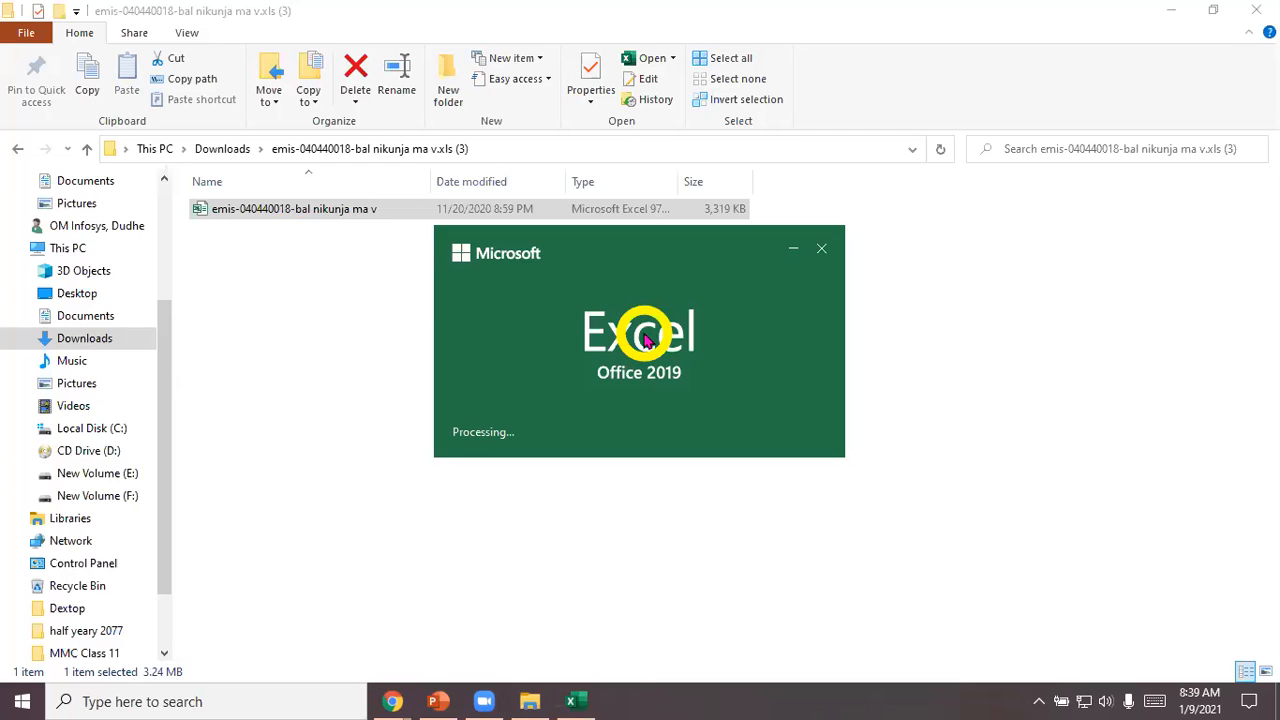
{"action": "left_click", "coordinate": [465, 8]}
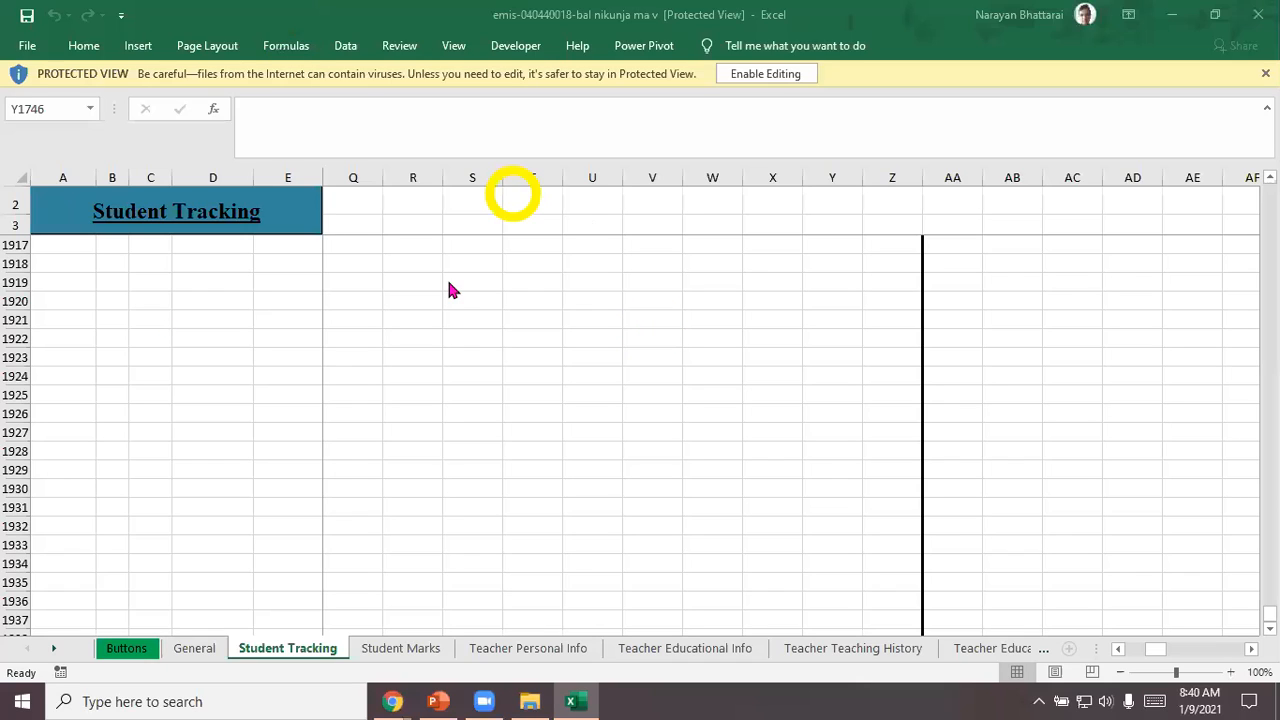
Step: Enable editing and the macro content in the protected emis-040440018-bal nikunja ma v workbook
{"action": "scroll", "coordinate": [432, 416], "scroll_direction": "up", "scroll_amount": 3}
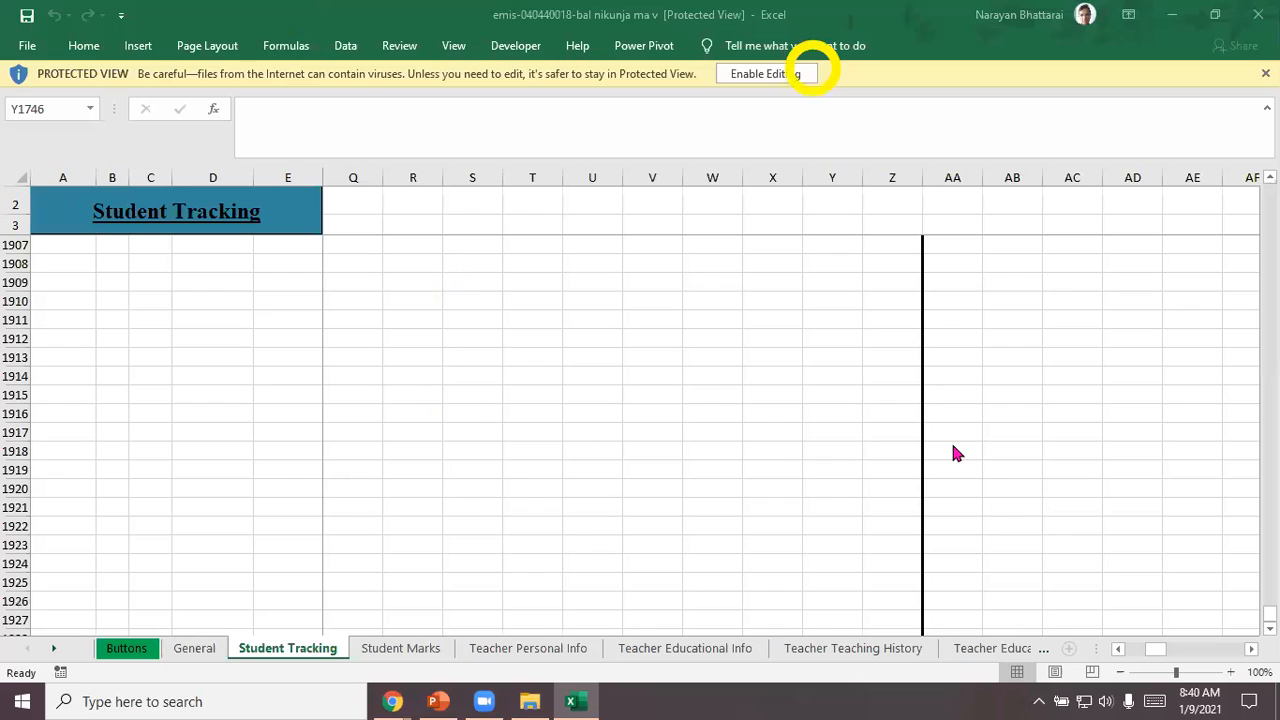
{"action": "key", "text": "ctrl+alt+shift"}
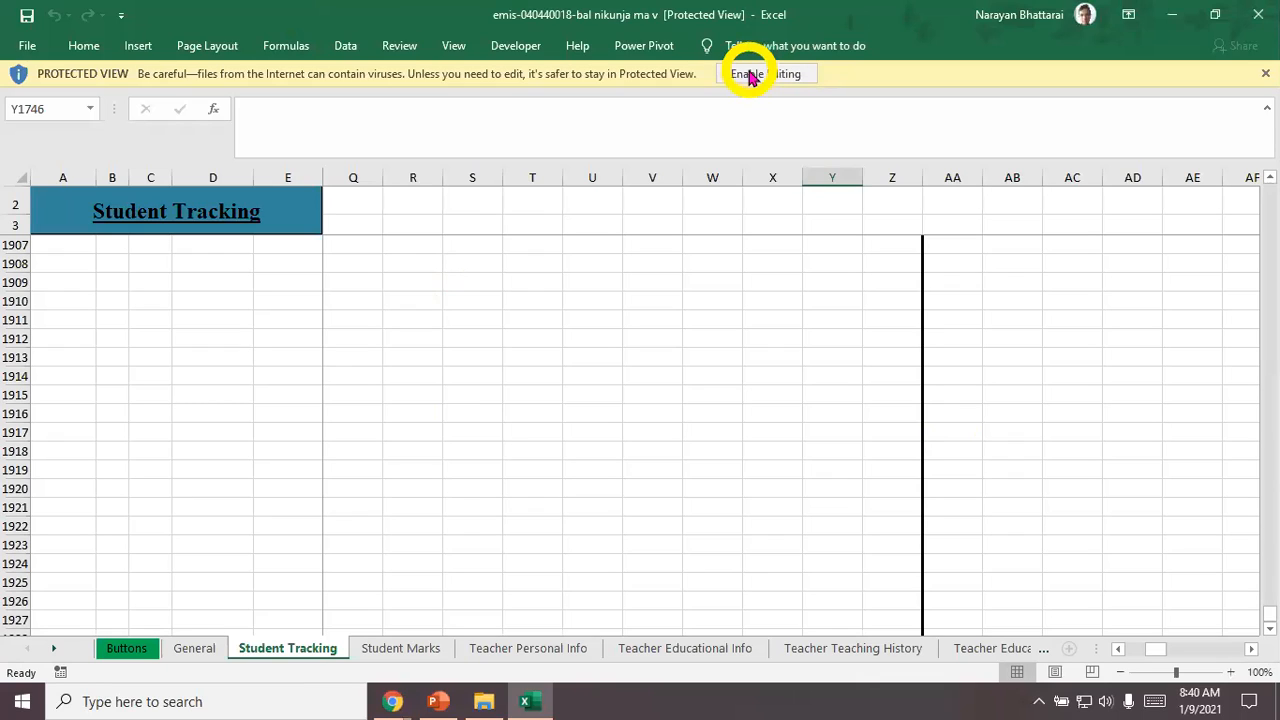
{"action": "left_click", "coordinate": [749, 77]}
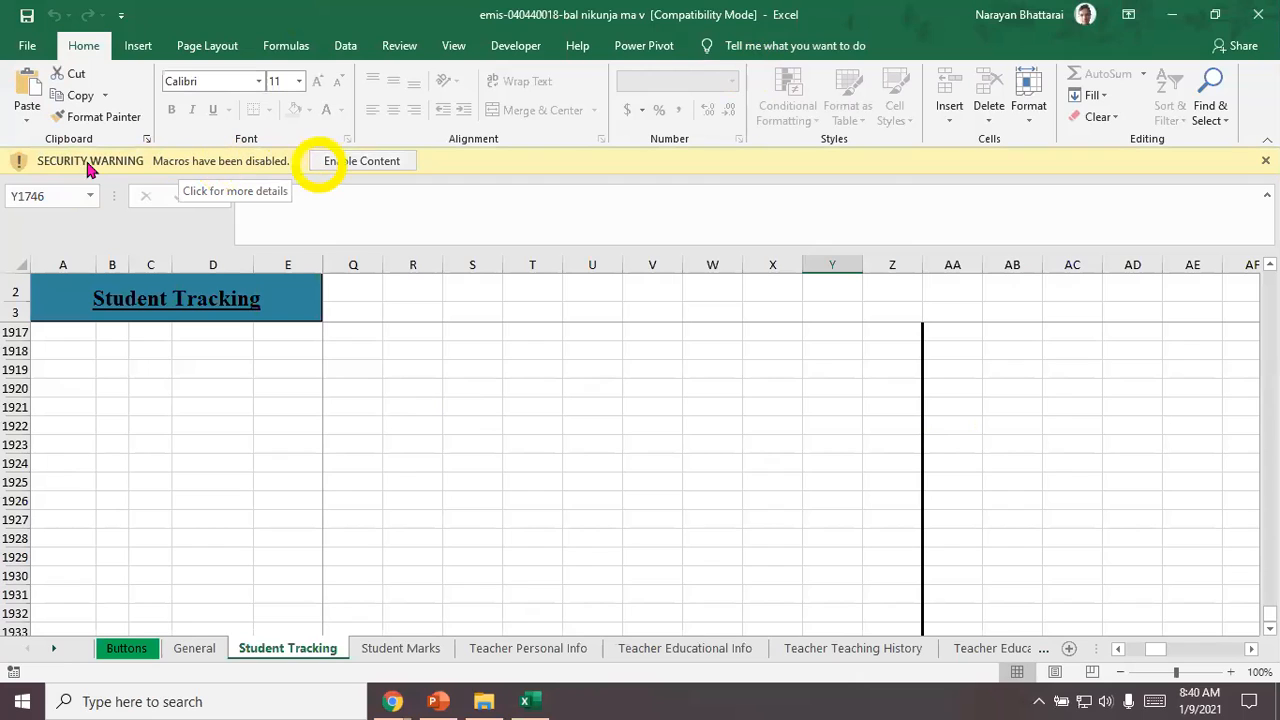
{"action": "left_click", "coordinate": [345, 162]}
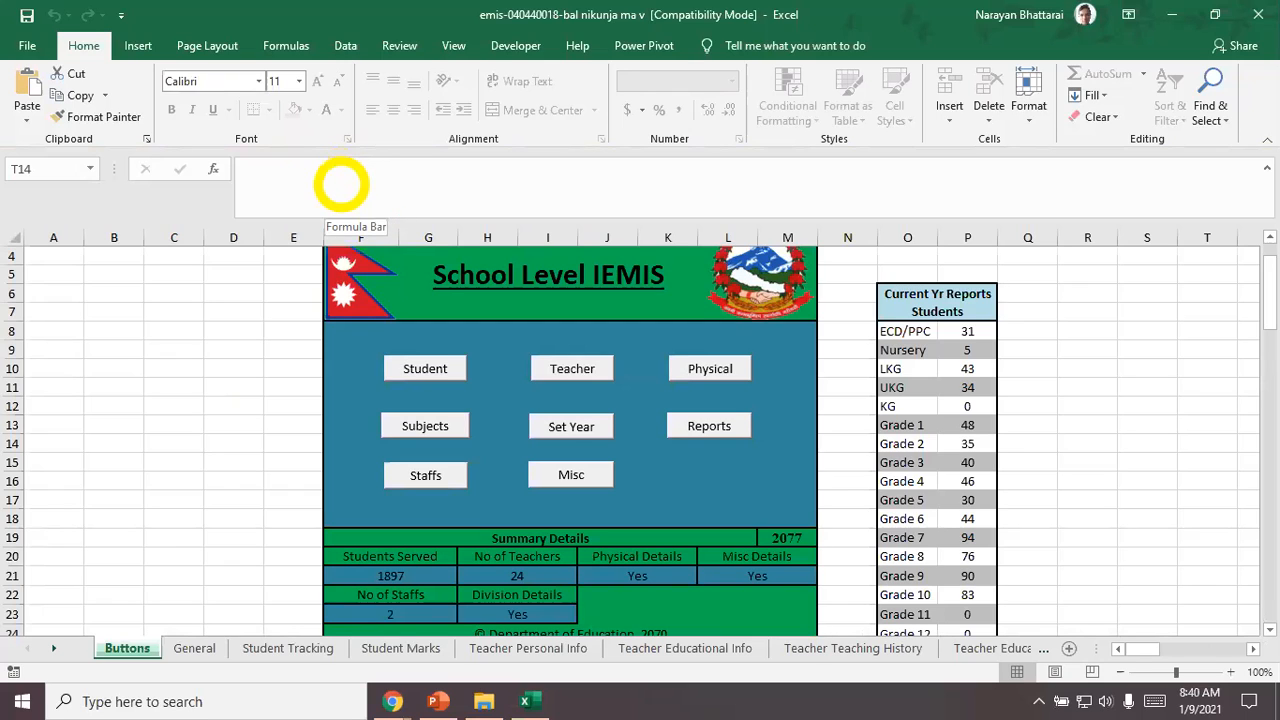
Step: Examine the School Level IEMIS dashboard on the Buttons sheet, including its summary details and current-year student report
{"action": "left_click_drag", "start_coordinate": [1267, 313], "coordinate": [1122, 374]}
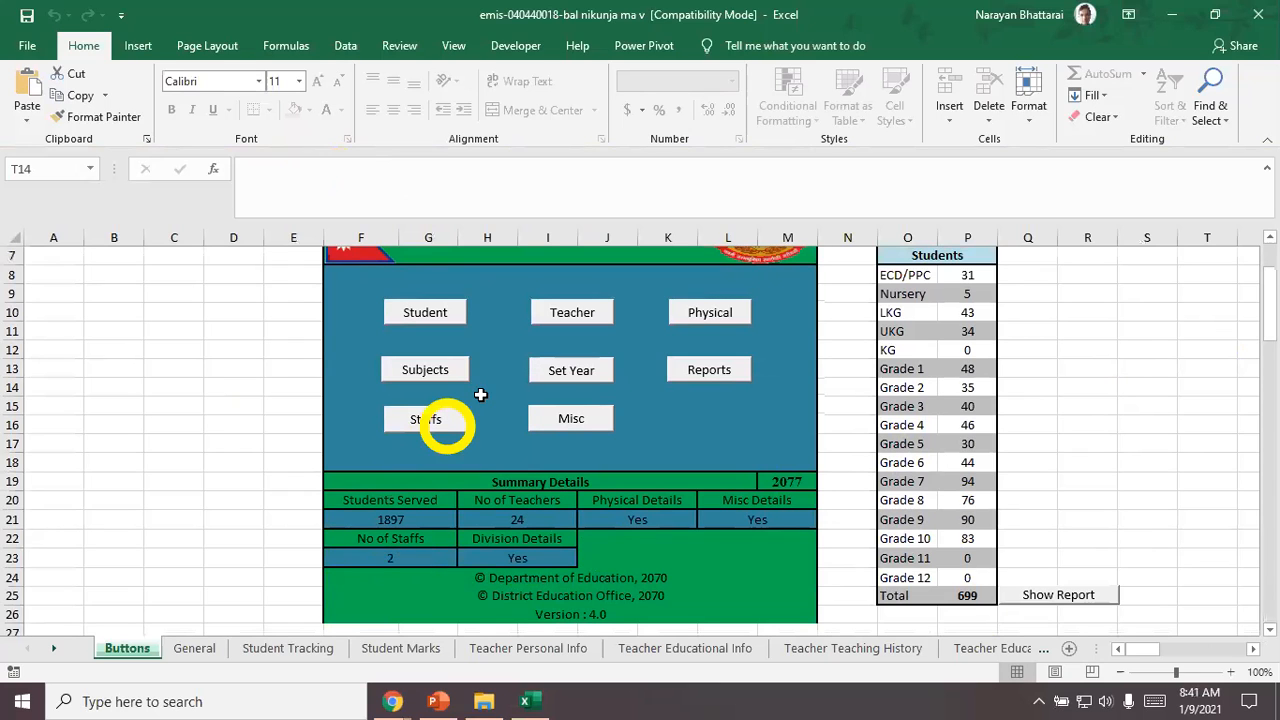
{"action": "scroll", "coordinate": [480, 397], "scroll_direction": "up", "scroll_amount": 2}
{"action": "scroll", "coordinate": [480, 403], "scroll_direction": "down", "scroll_amount": 2}
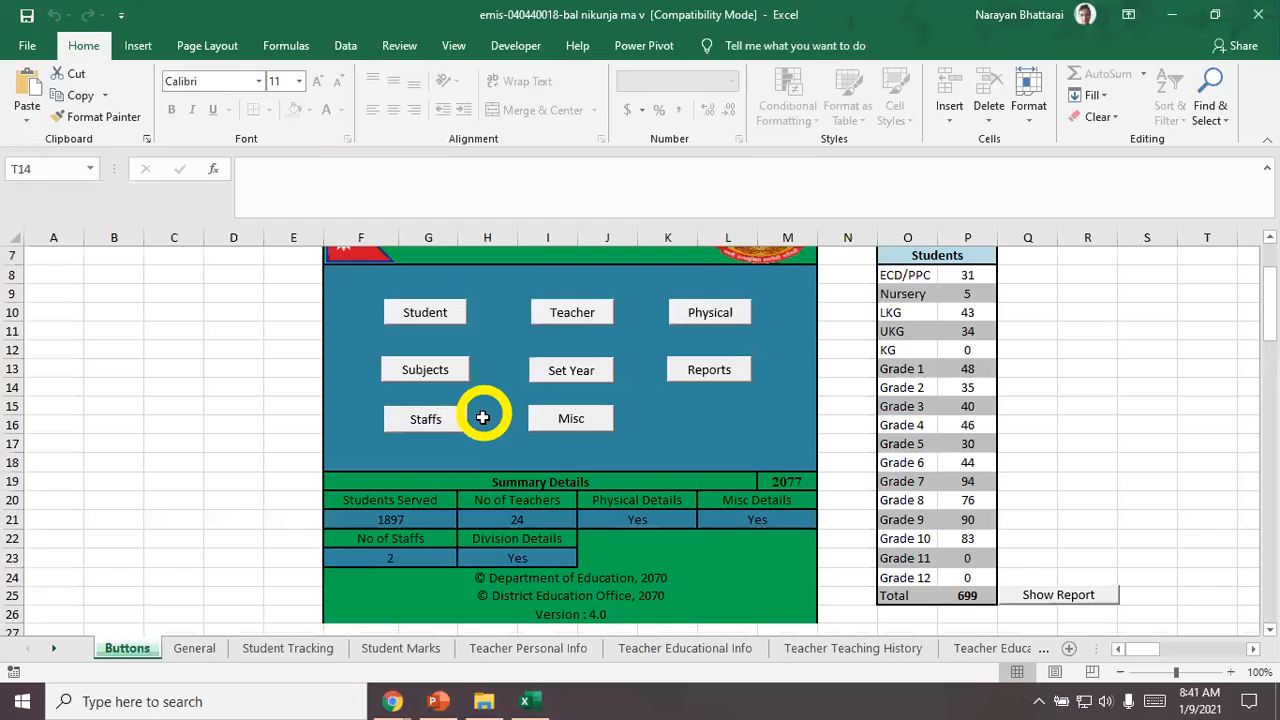
{"action": "scroll", "coordinate": [482, 414], "scroll_direction": "up", "scroll_amount": 2}
{"action": "scroll", "coordinate": [480, 419], "scroll_direction": "down", "scroll_amount": 2}
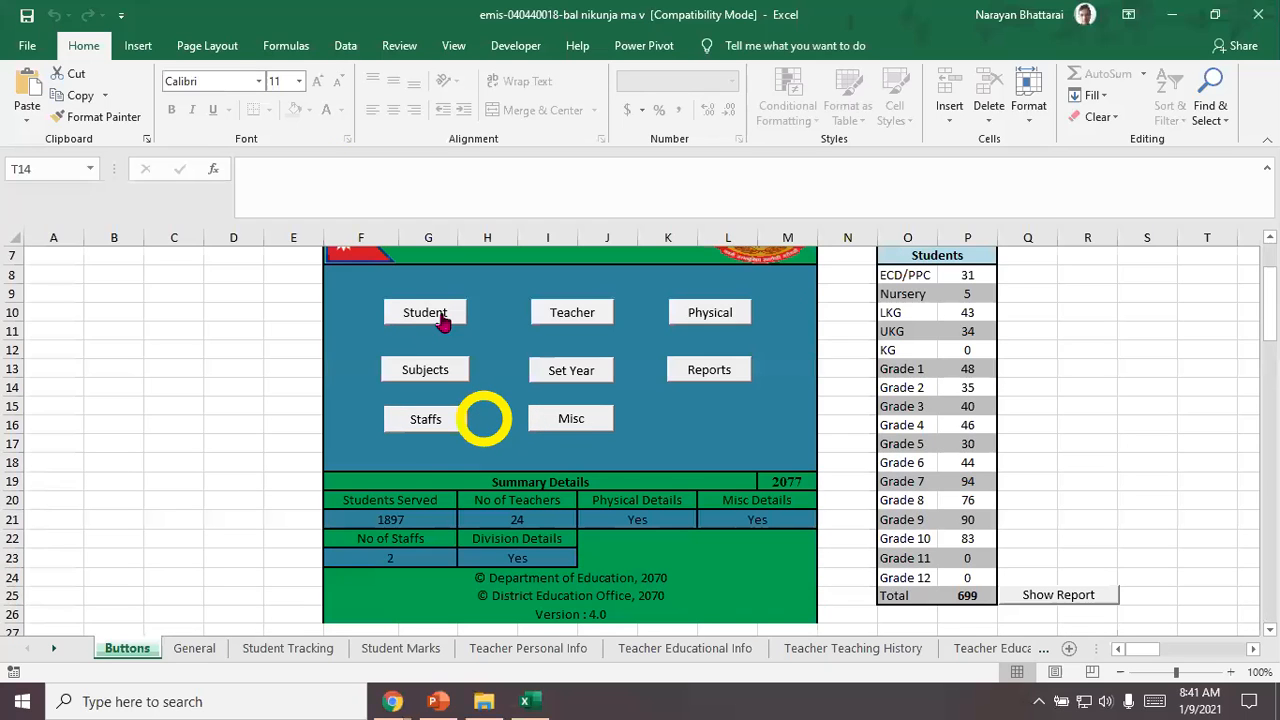
{"action": "scroll", "coordinate": [507, 336], "scroll_direction": "up", "scroll_amount": 1}
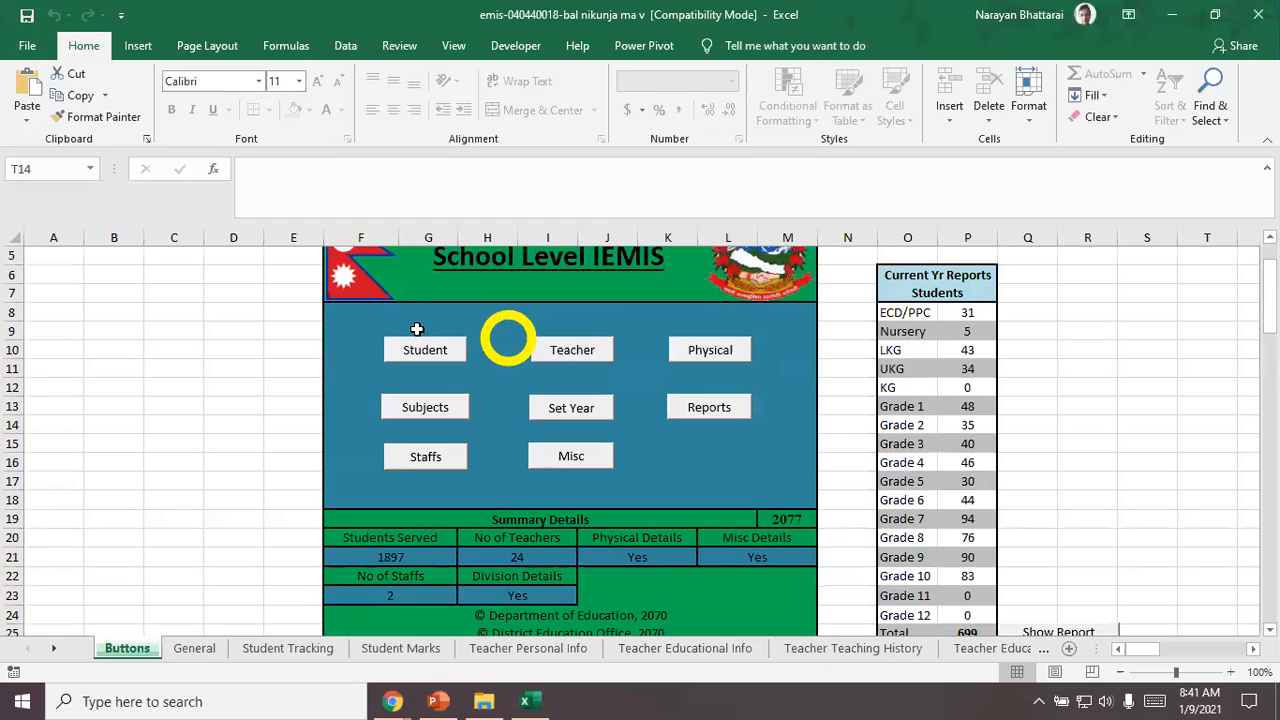
{"action": "scroll", "coordinate": [440, 375], "scroll_direction": "up", "scroll_amount": 1}
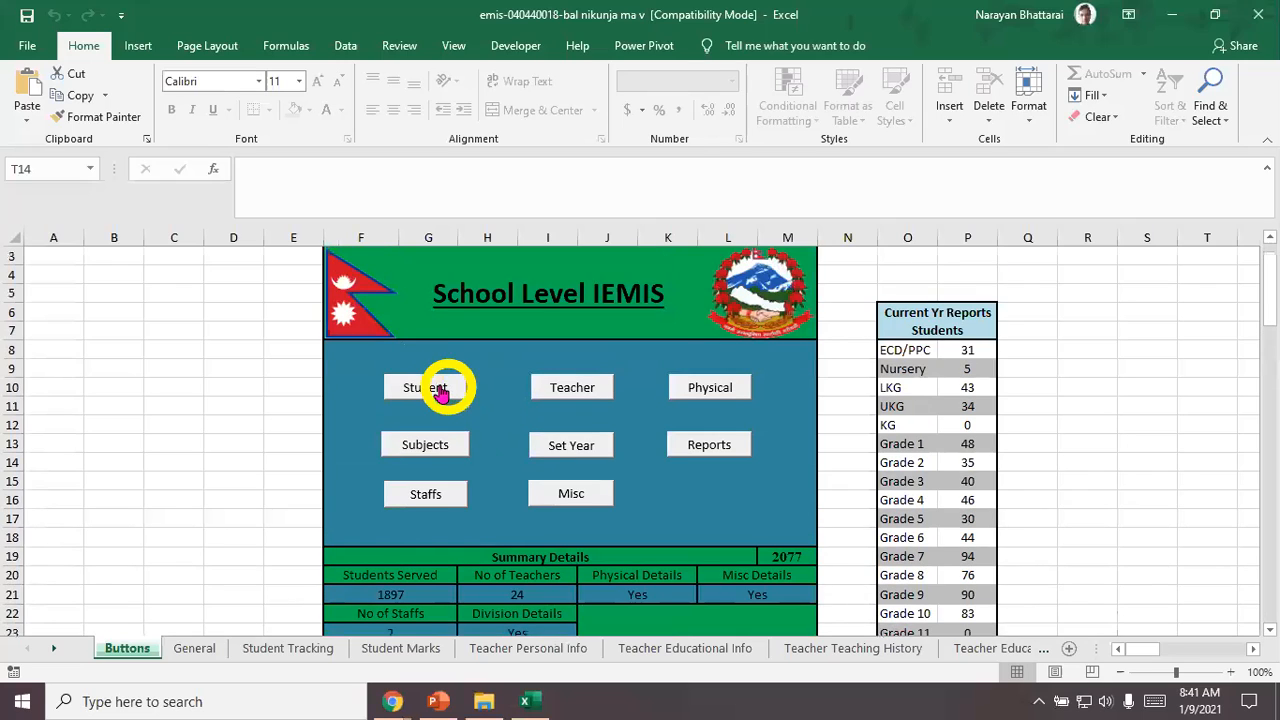
Step: Open the student update options from the School Level IEMIS dashboard and choose to update Marks
{"action": "left_click", "coordinate": [440, 387]}
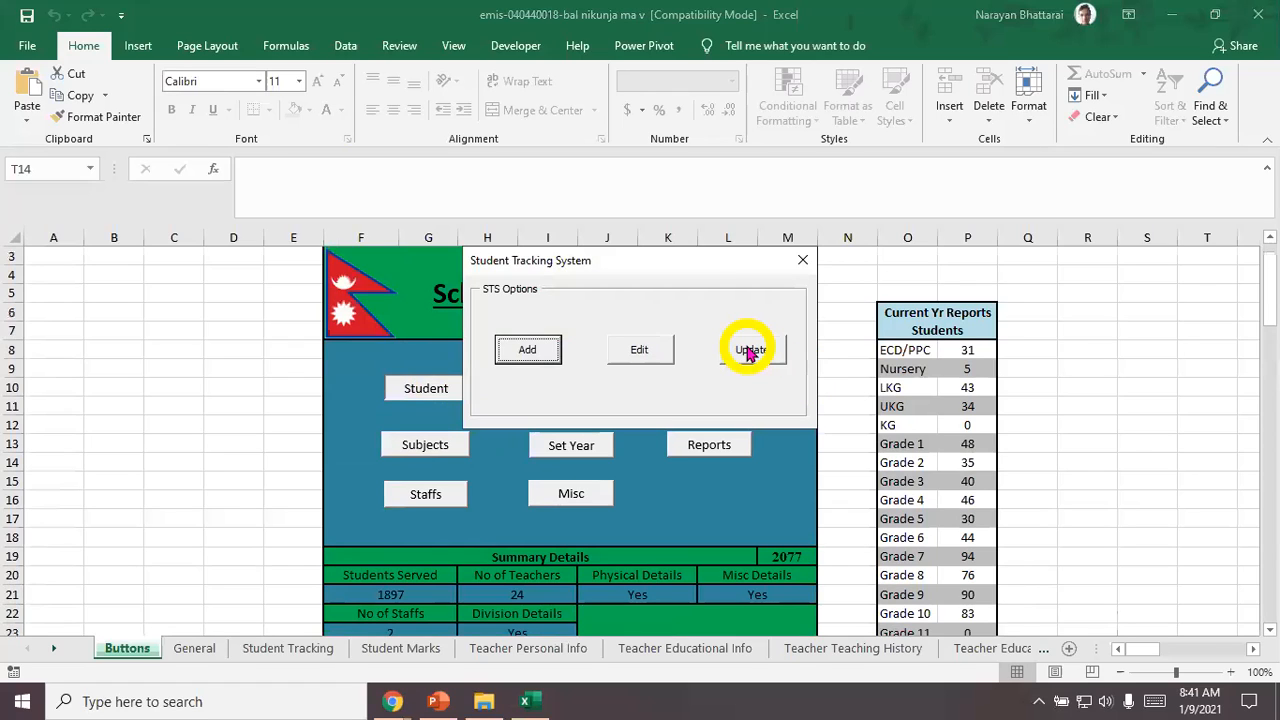
{"action": "left_click", "coordinate": [750, 350]}
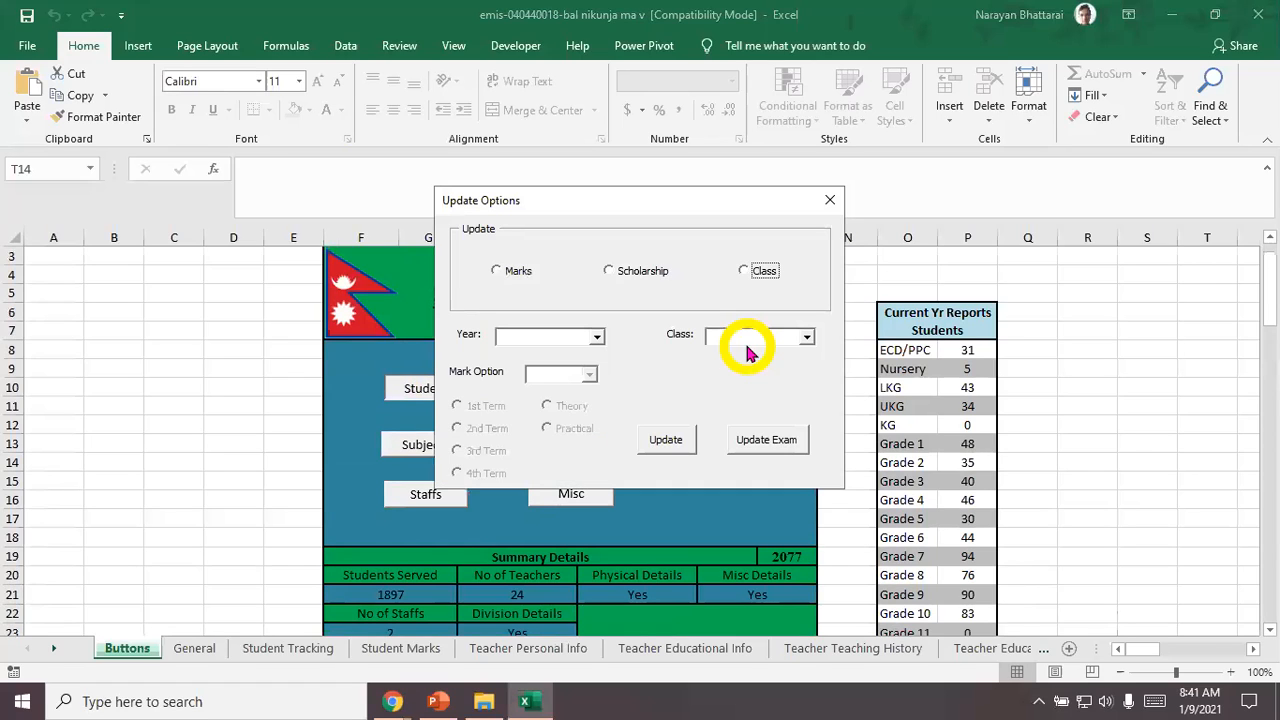
{"action": "left_click", "coordinate": [497, 271]}
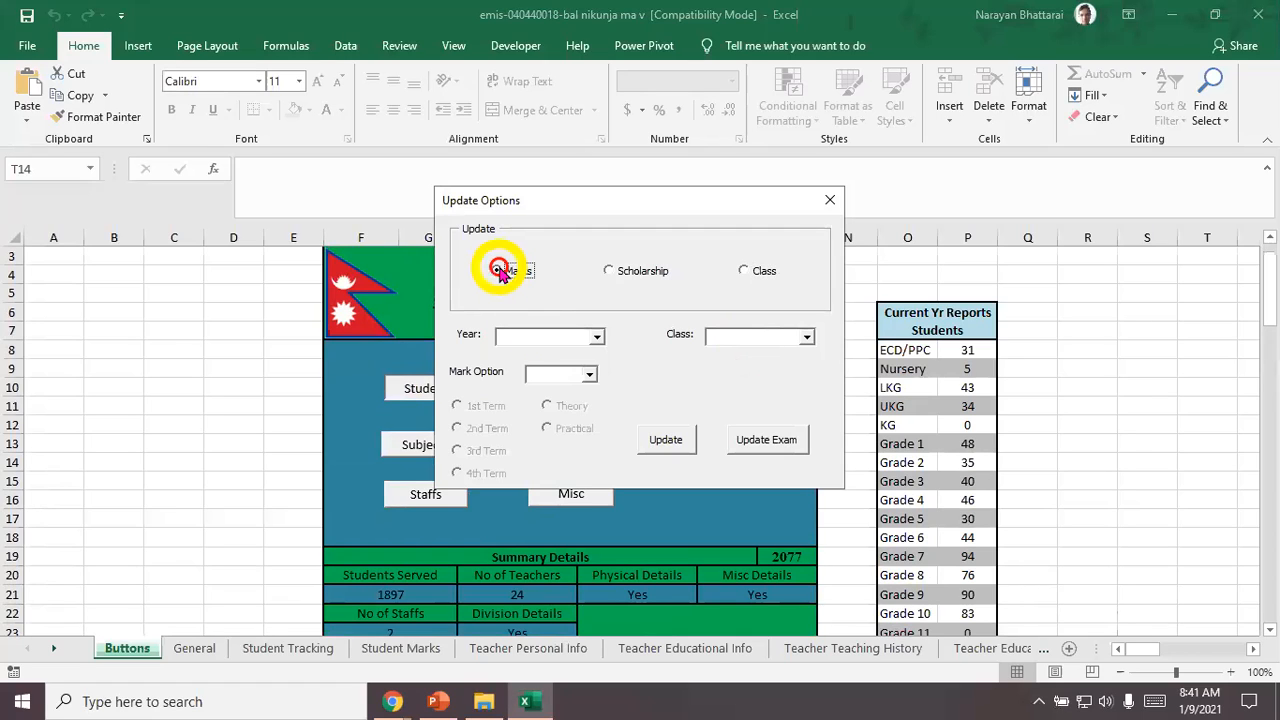
Step: Set the marks update to year 2077 and class 6, and try to run the update
{"action": "left_click", "coordinate": [597, 337]}
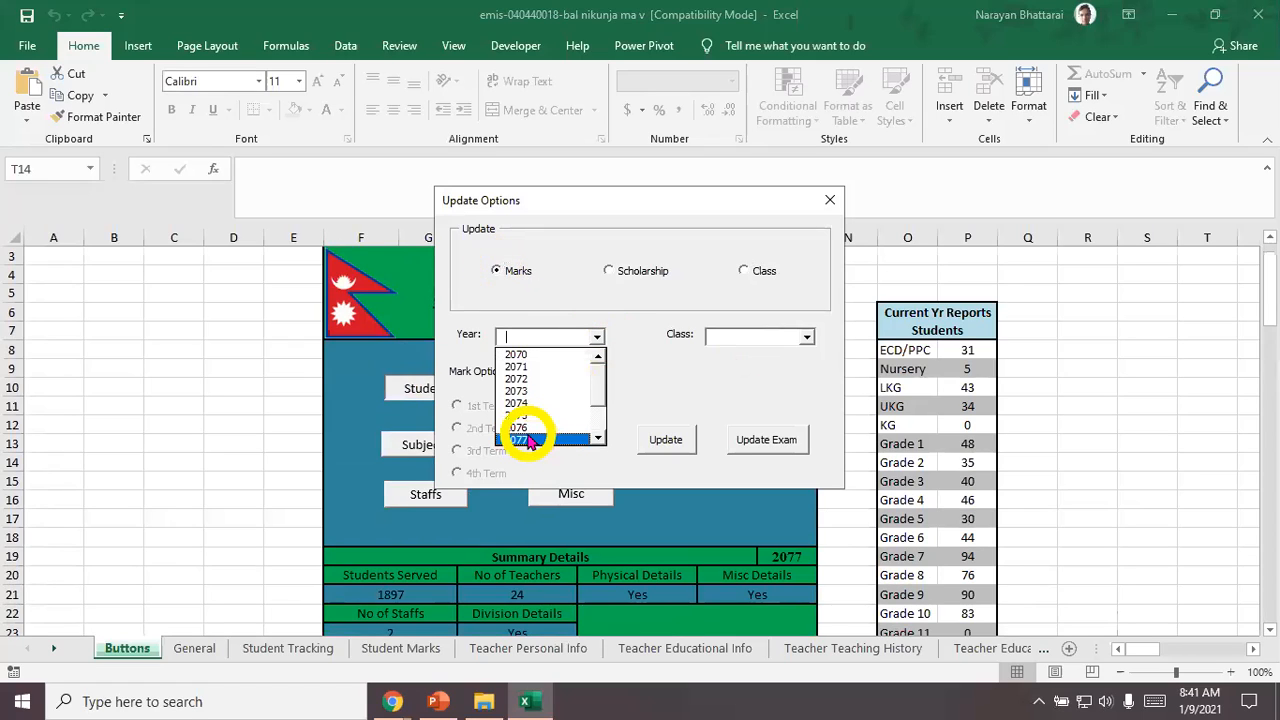
{"action": "left_click", "coordinate": [516, 441]}
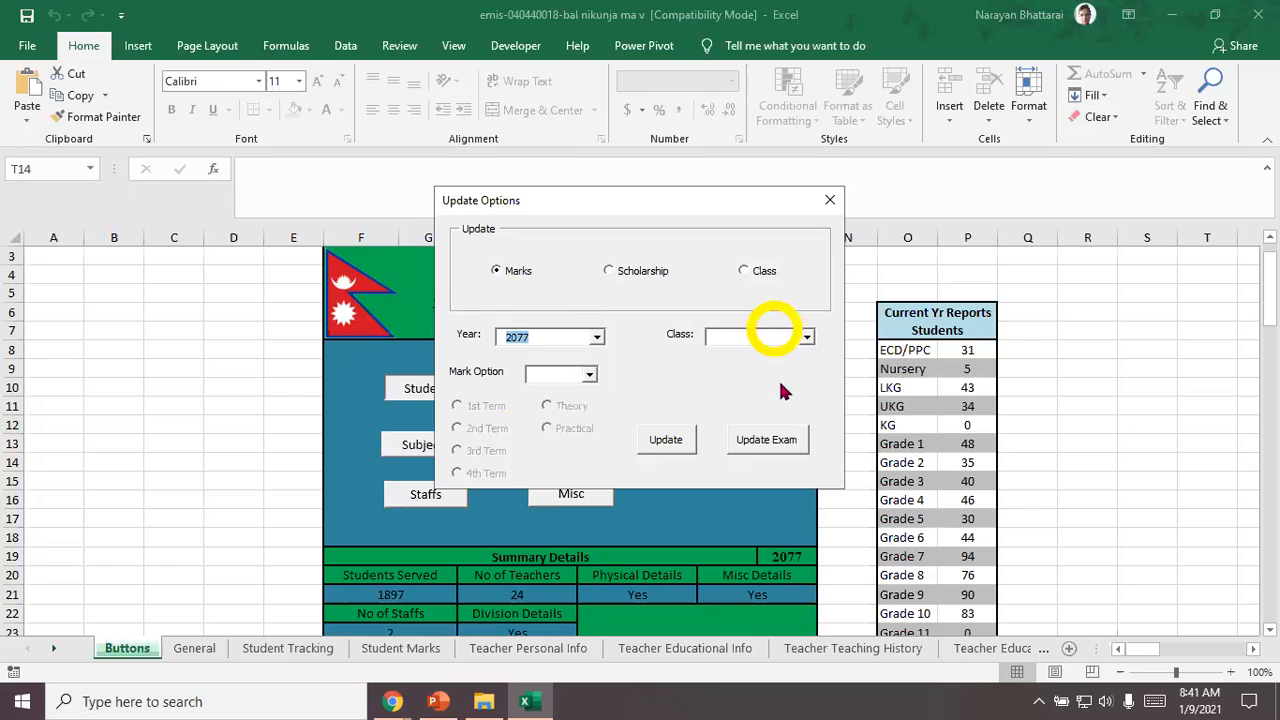
{"action": "left_click", "coordinate": [805, 337]}
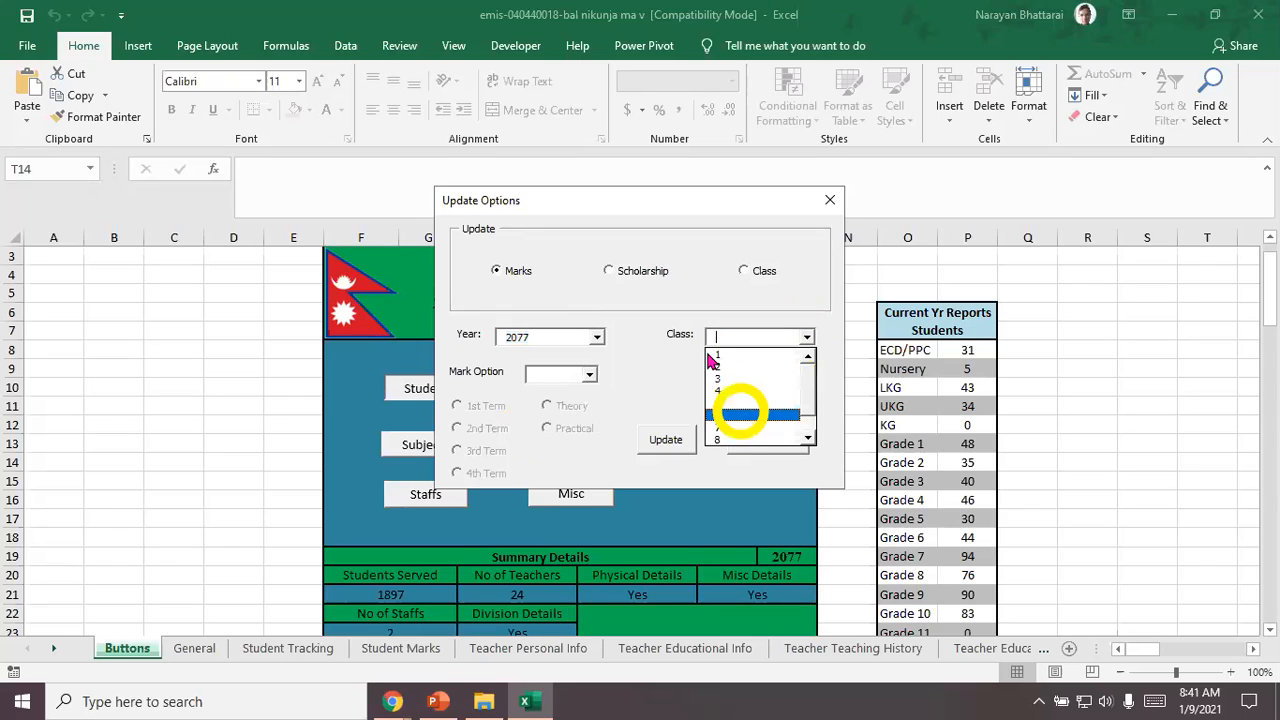
{"action": "left_click", "coordinate": [740, 413]}
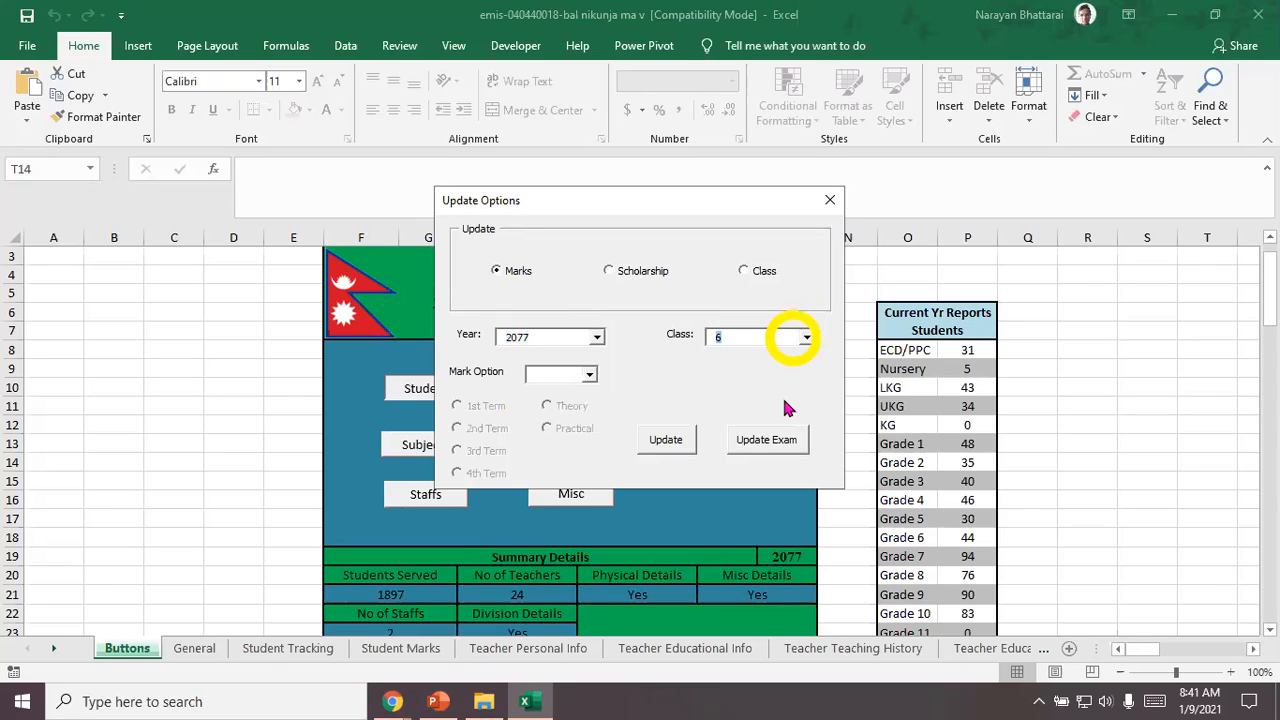
{"action": "left_click", "coordinate": [678, 445]}
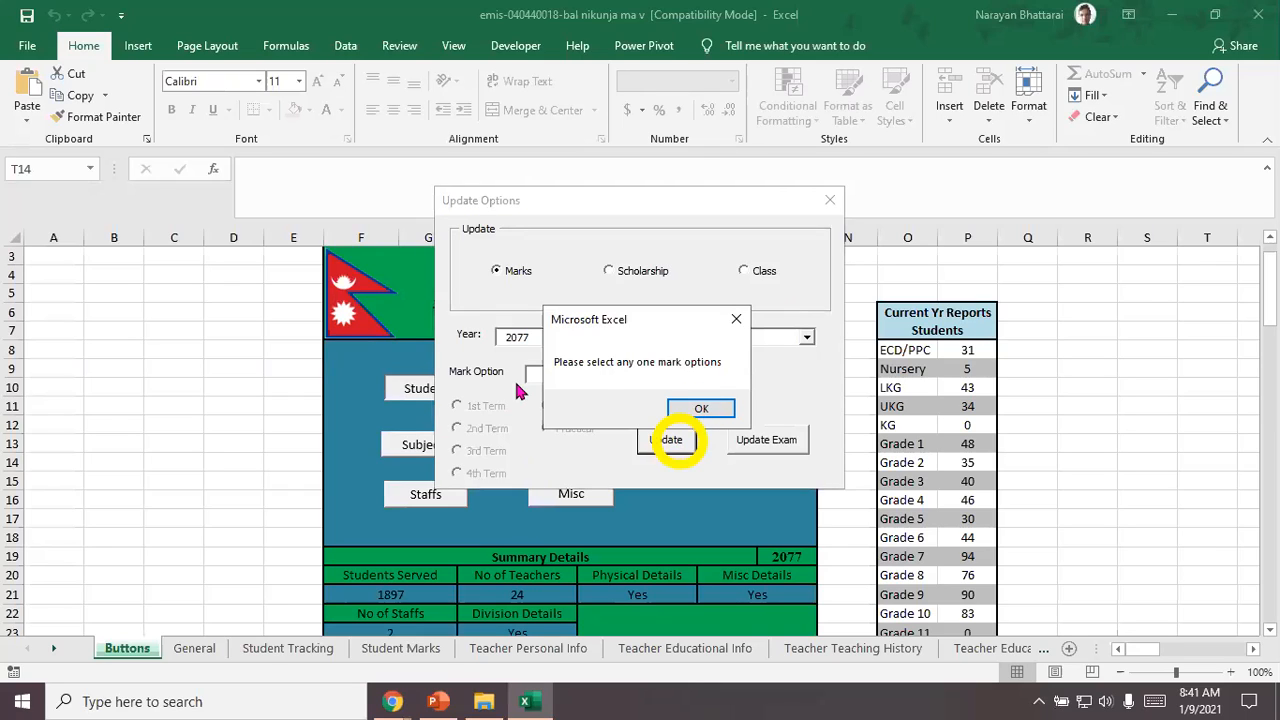
{"action": "left_click", "coordinate": [701, 408]}
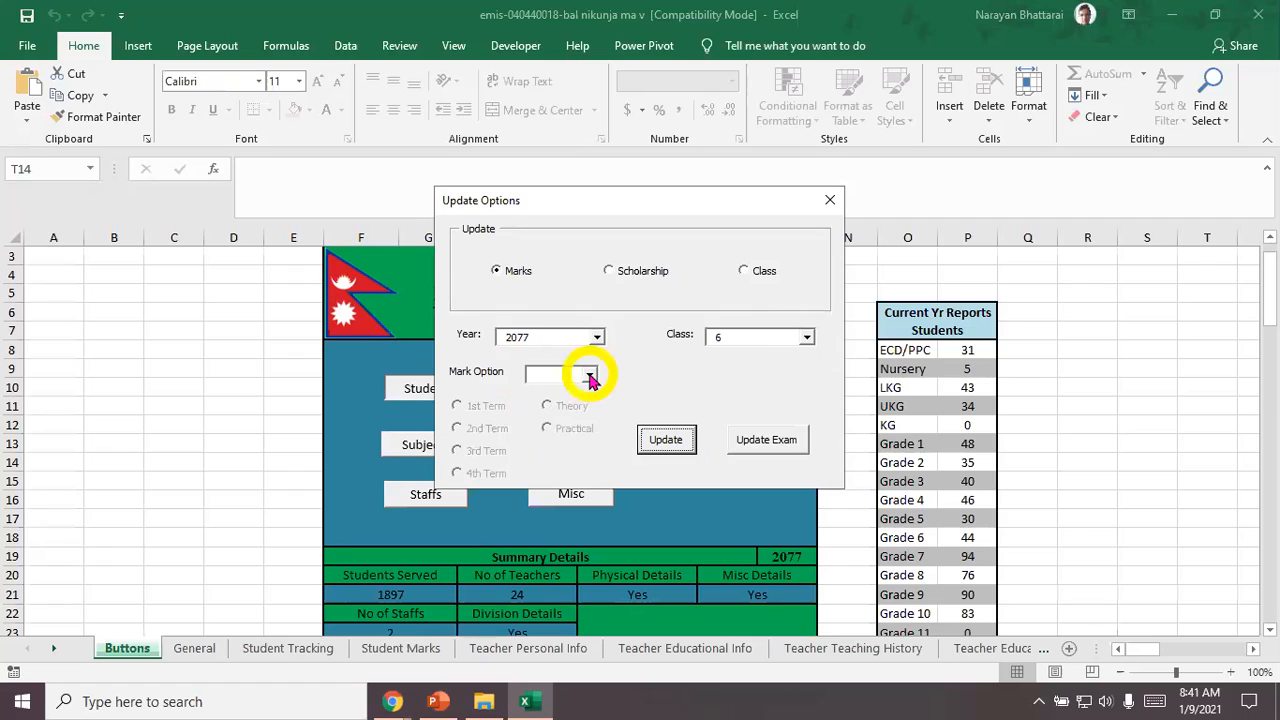
Step: Set the mark option to Theory/Practical and select Theory
{"action": "left_click", "coordinate": [590, 377]}
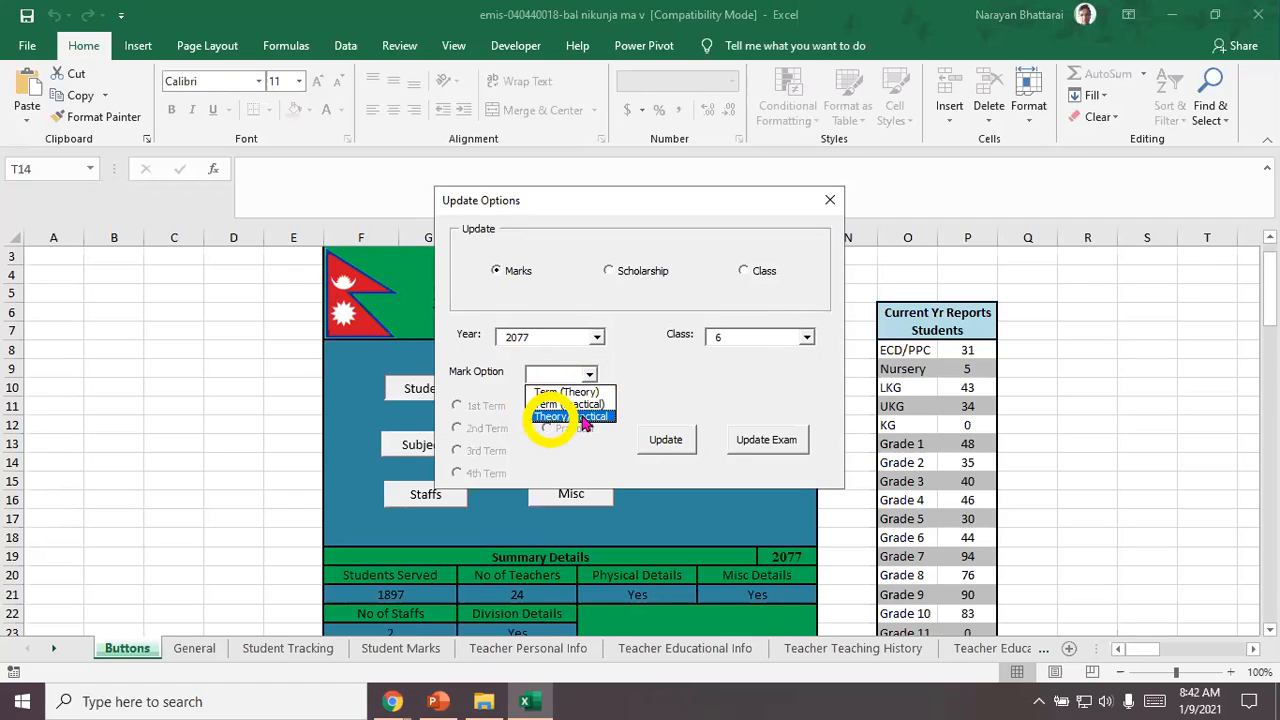
{"action": "left_click", "coordinate": [582, 417]}
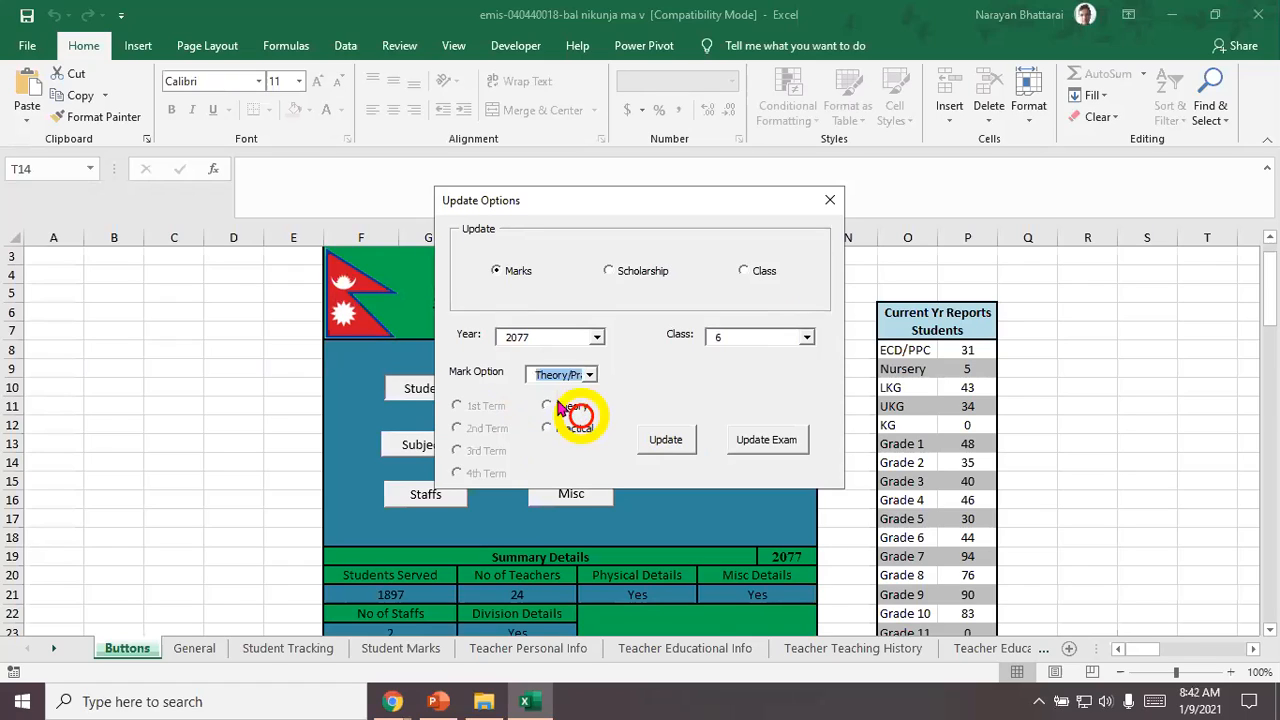
{"action": "left_click", "coordinate": [547, 405]}
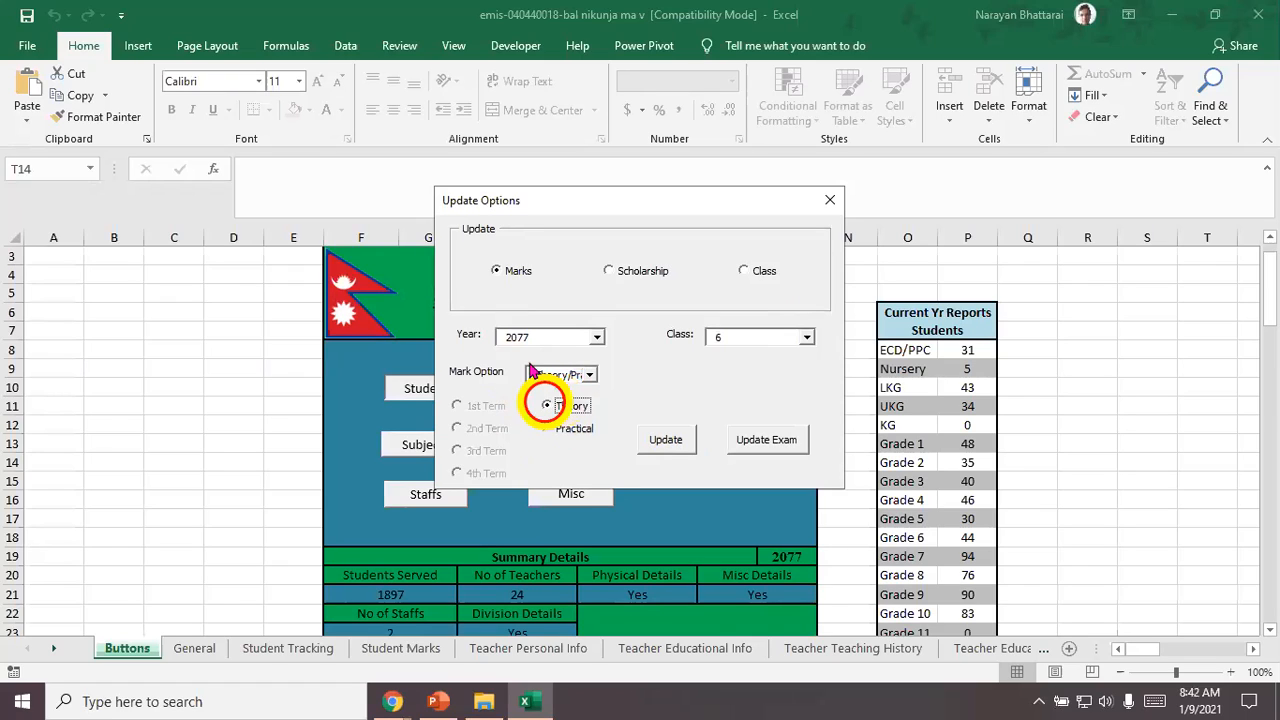
Step: Open the class 6 theory marks form, try to update it with blank marks, and close the form
{"action": "left_click", "coordinate": [667, 442]}
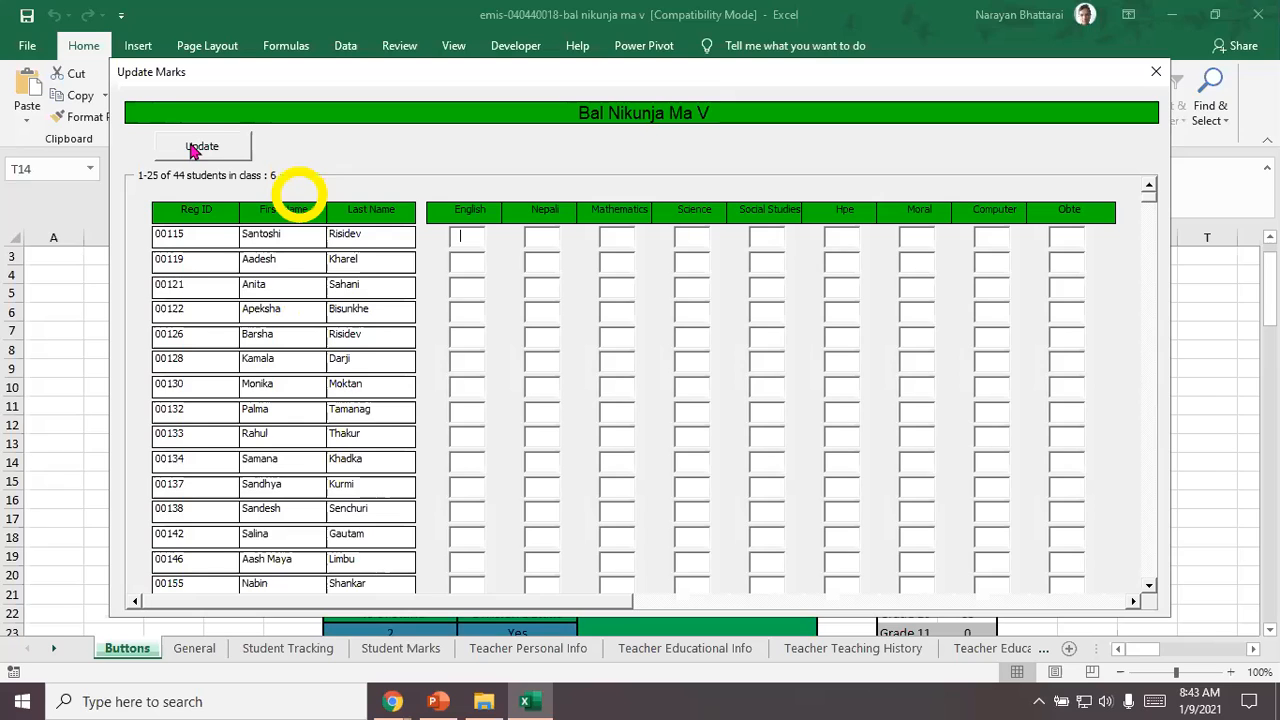
{"action": "left_click", "coordinate": [193, 150]}
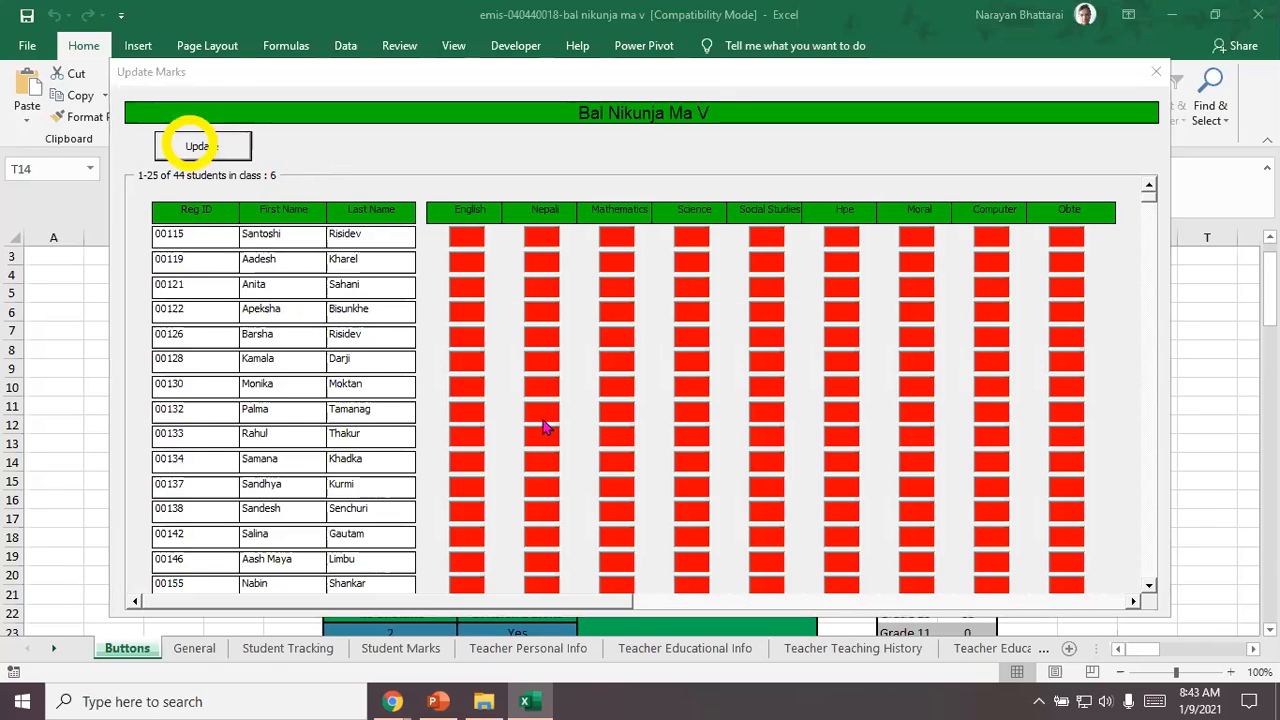
{"action": "key", "text": "Return"}
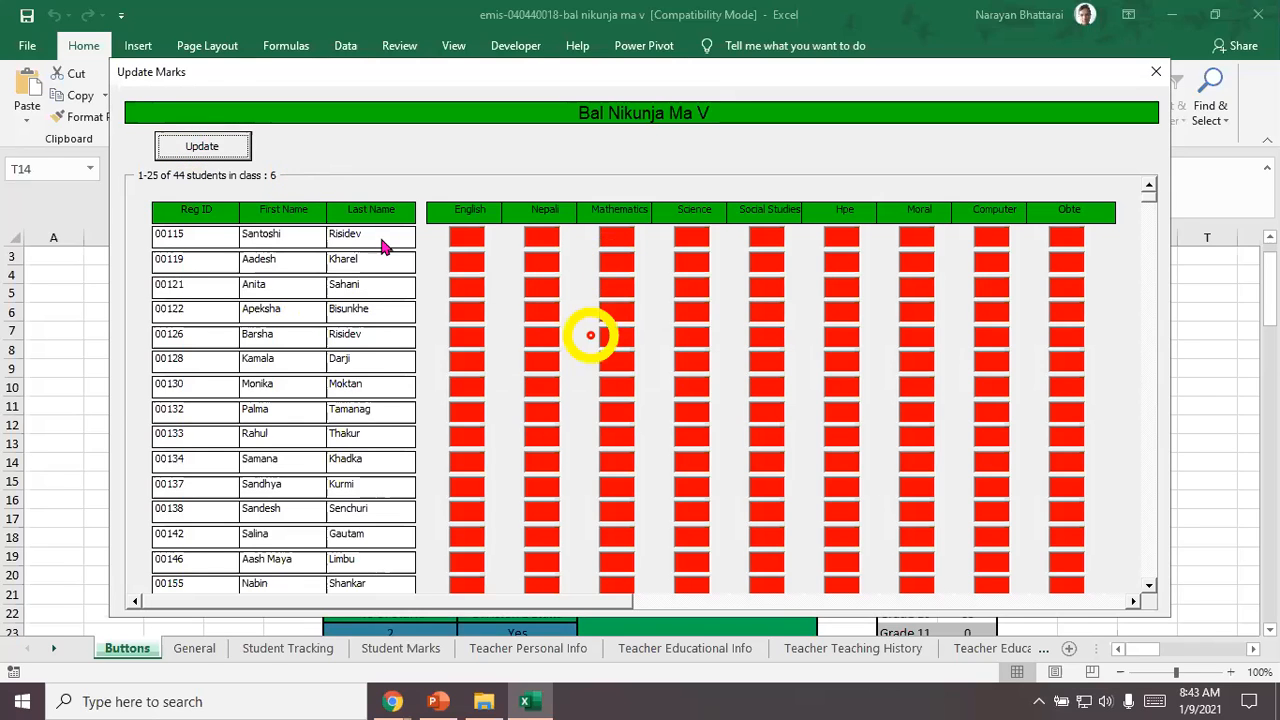
{"action": "left_click", "coordinate": [1155, 74]}
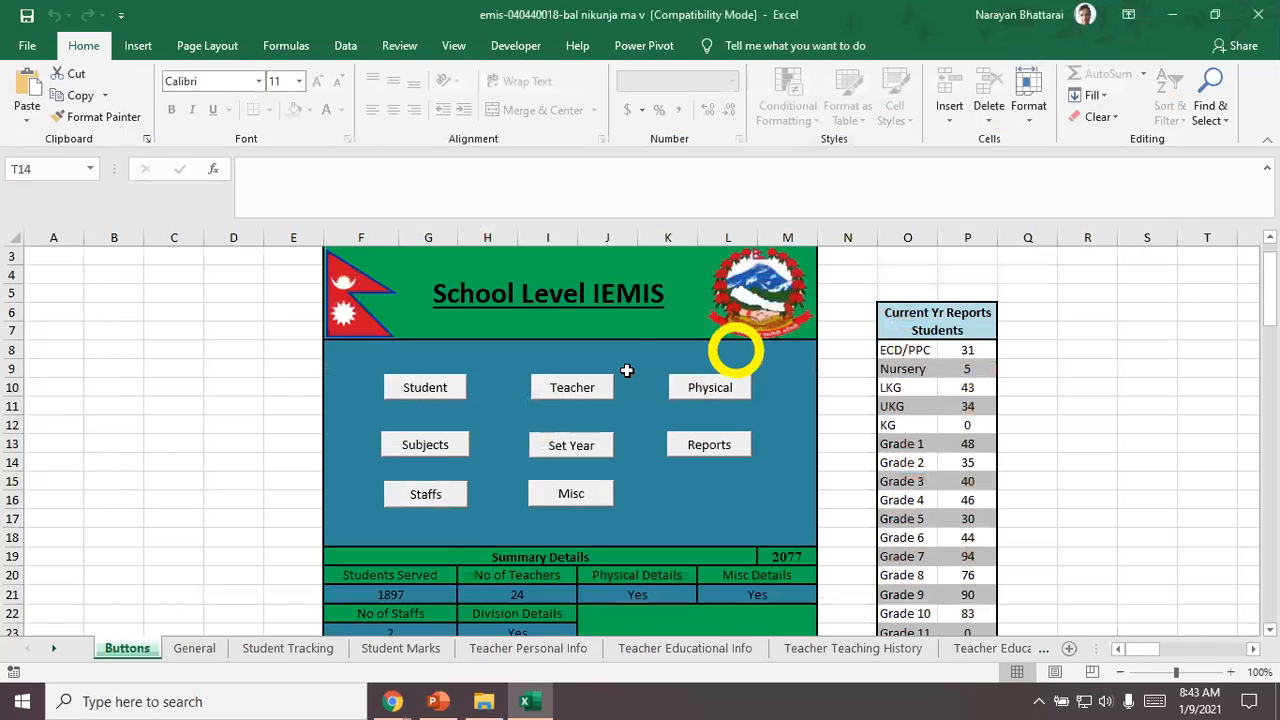
Step: Reopen the student update options, choose Scholarship for year 2077 and class 6, and open its update form
{"action": "left_click", "coordinate": [424, 388]}
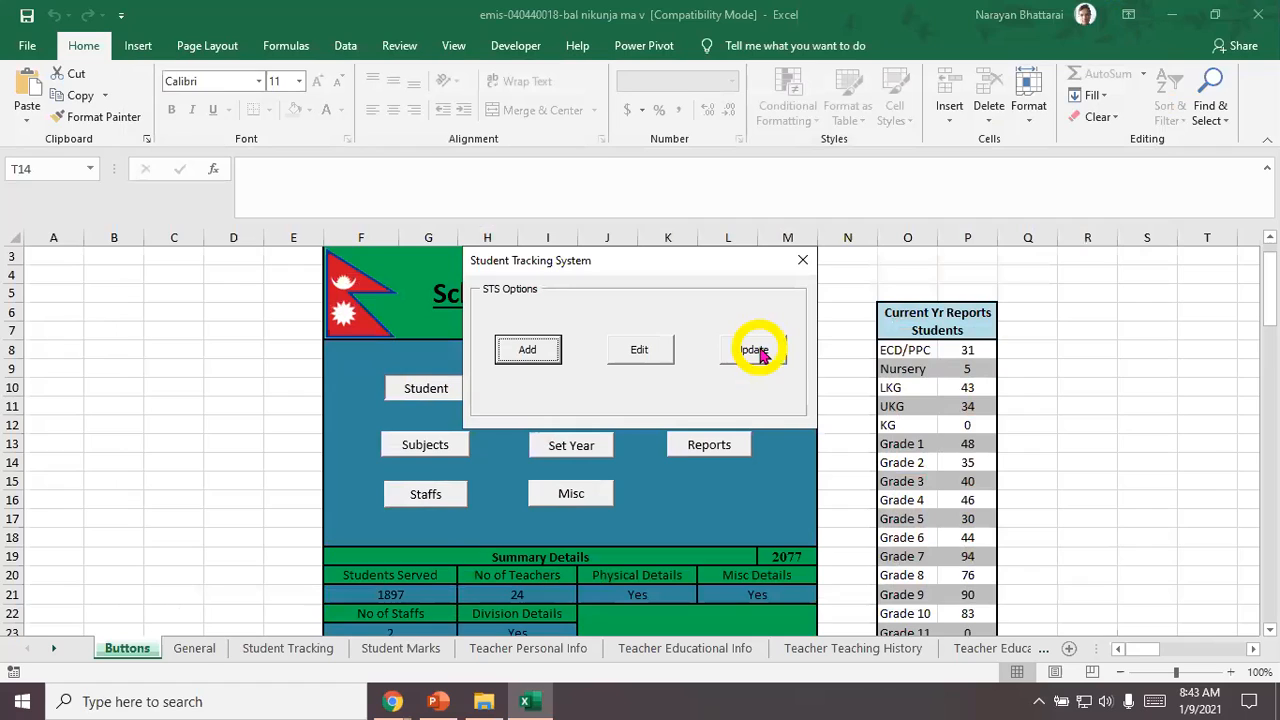
{"action": "left_click", "coordinate": [735, 350]}
{"action": "left_click", "coordinate": [611, 272]}
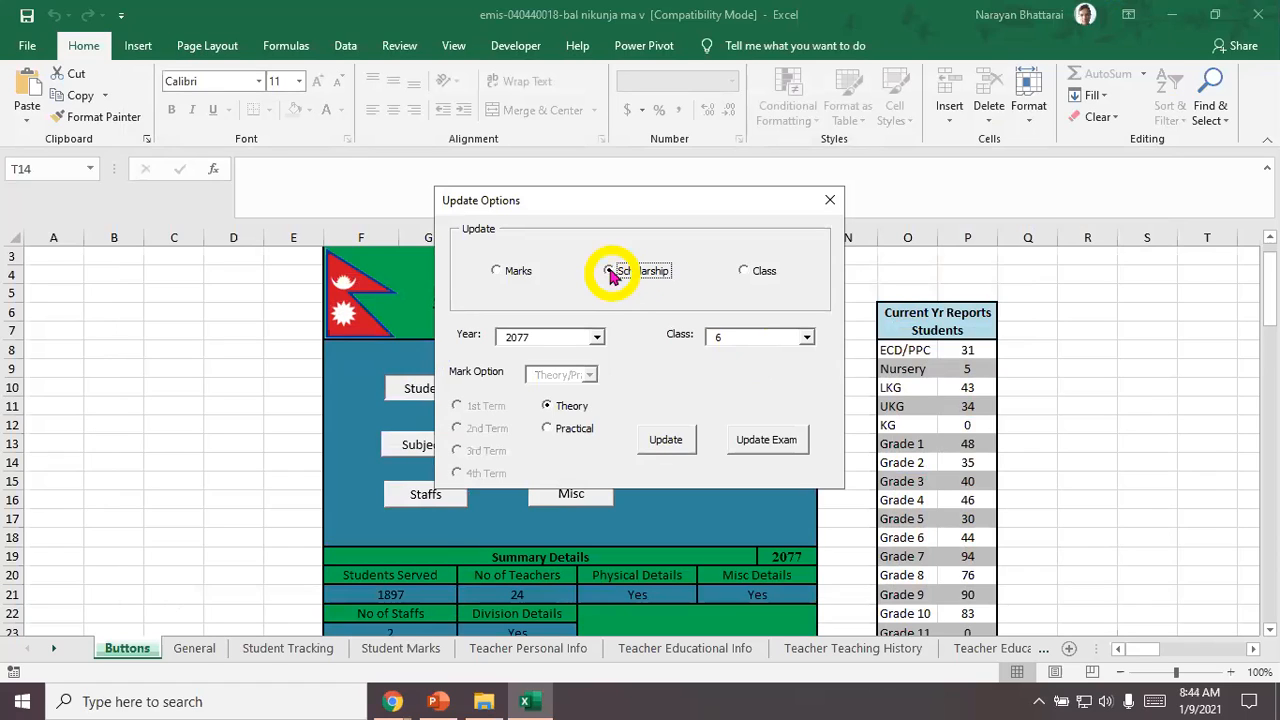
{"action": "left_click", "coordinate": [668, 441]}
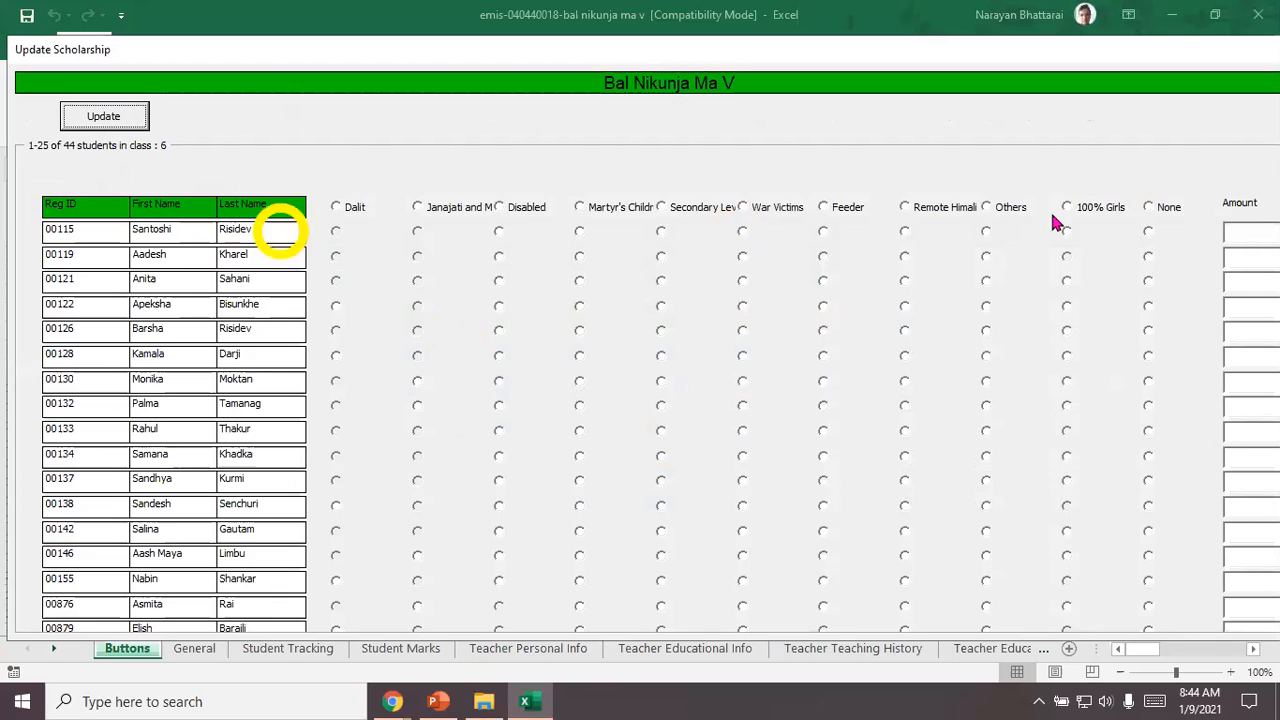
Step: Mark all listed class 6 students as None, assign 100% Girls to the girls, and close the scholarship form without updating
{"action": "left_click", "coordinate": [1150, 207]}
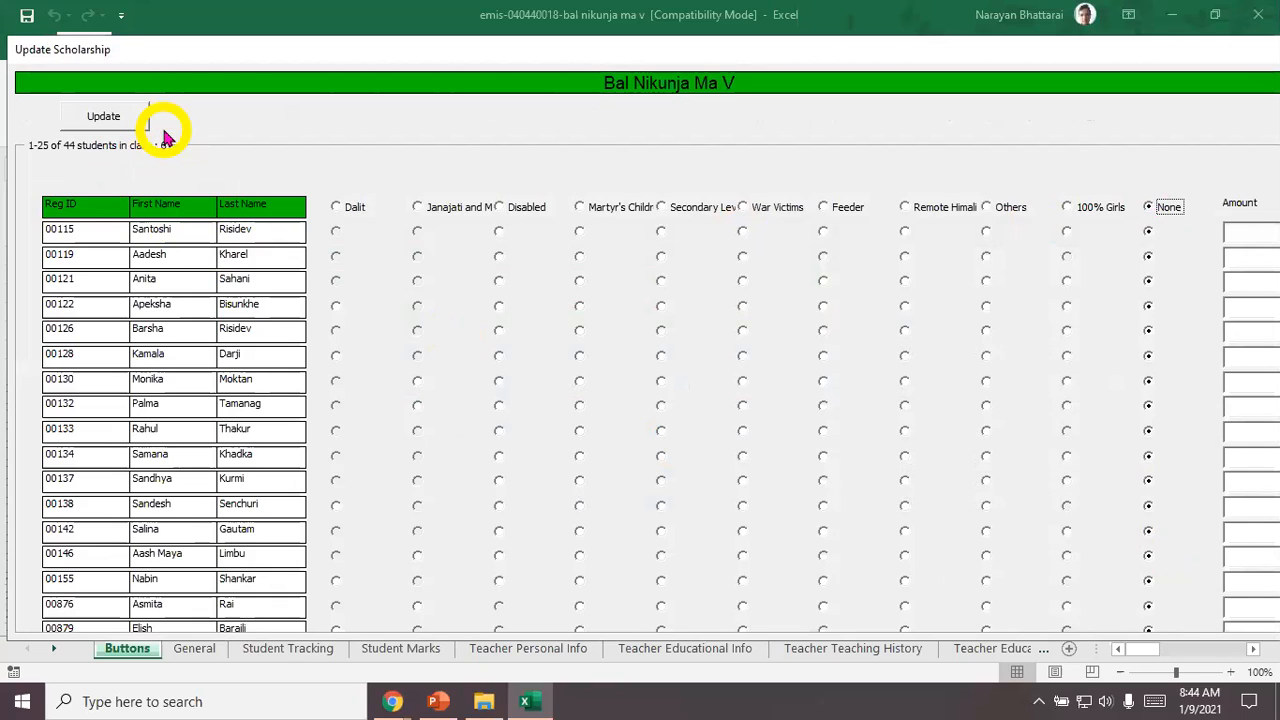
{"action": "left_click", "coordinate": [1067, 207]}
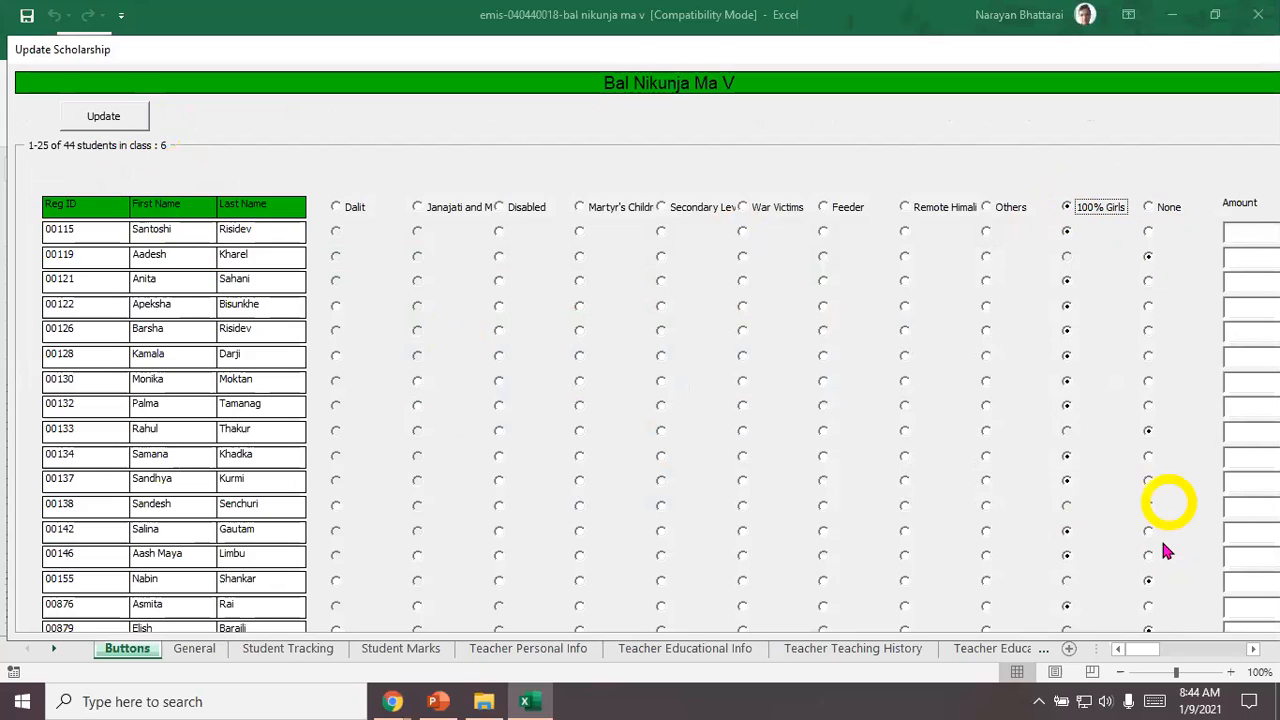
{"action": "left_click", "coordinate": [1066, 612]}
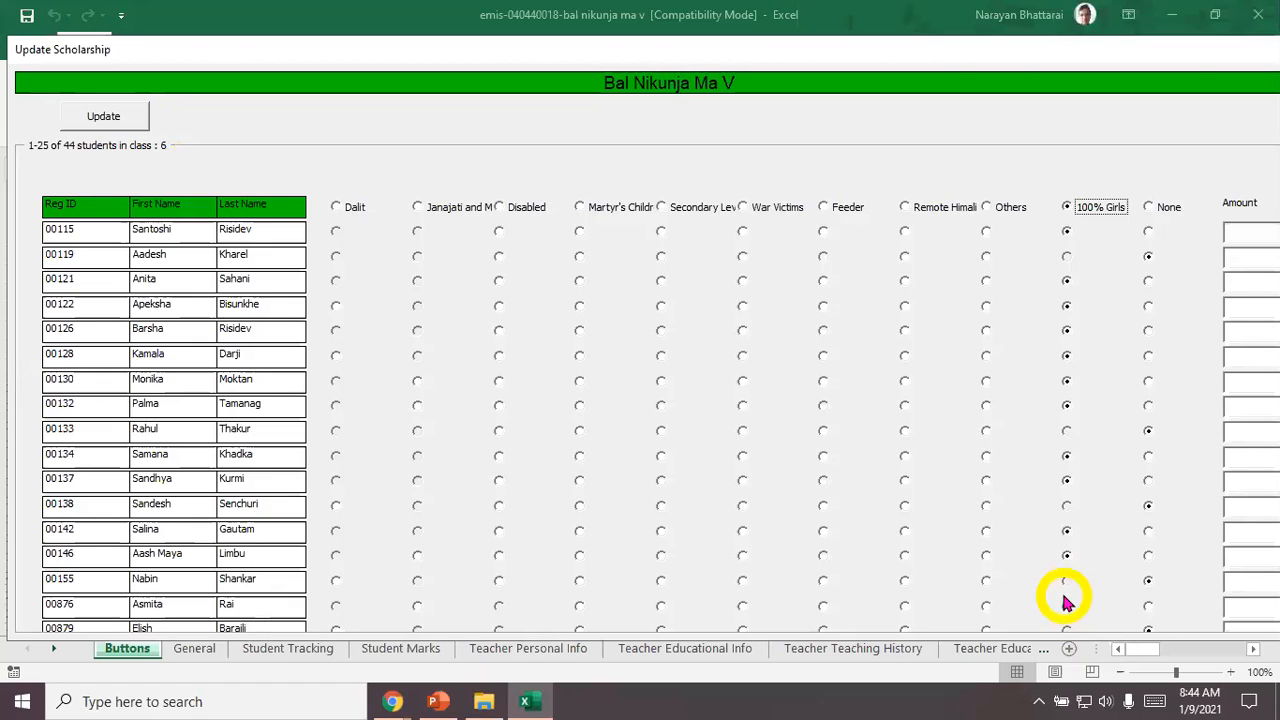
{"action": "left_click", "coordinate": [1113, 39]}
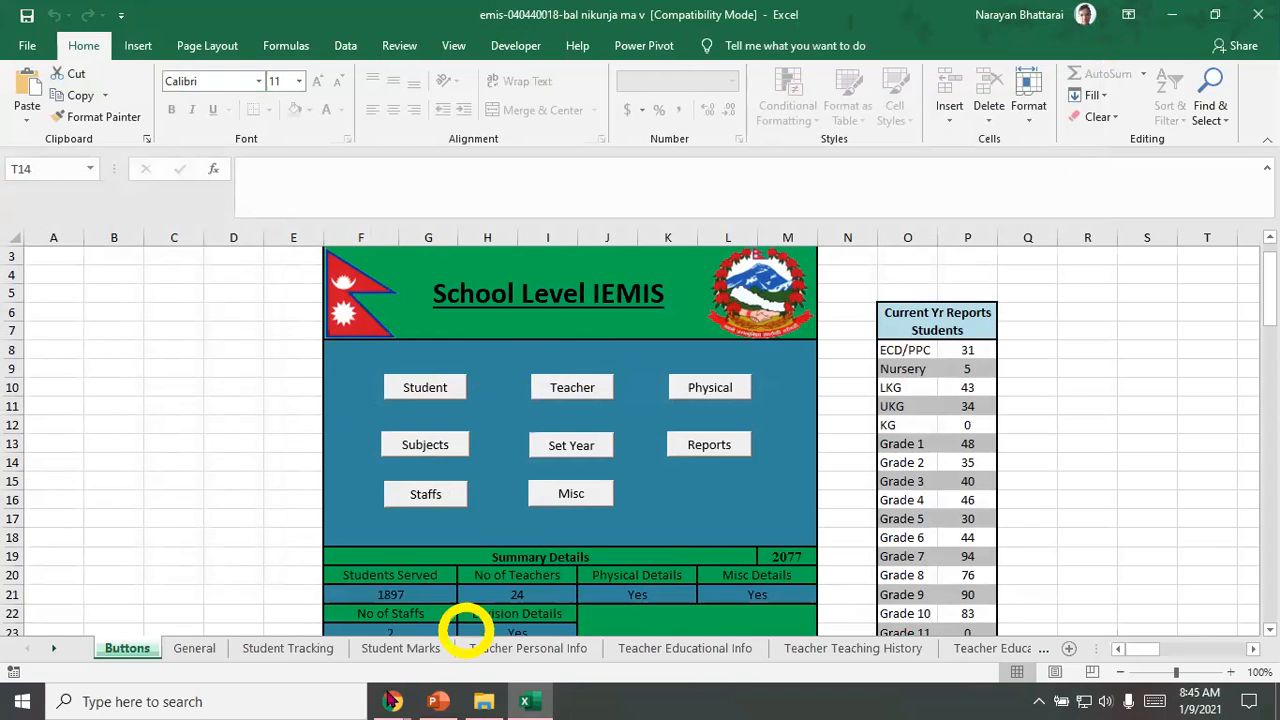
Step: Switch to the School window in Chrome to view the IEMIS report page, and return to the Excel workbook
{"action": "left_click", "coordinate": [390, 699]}
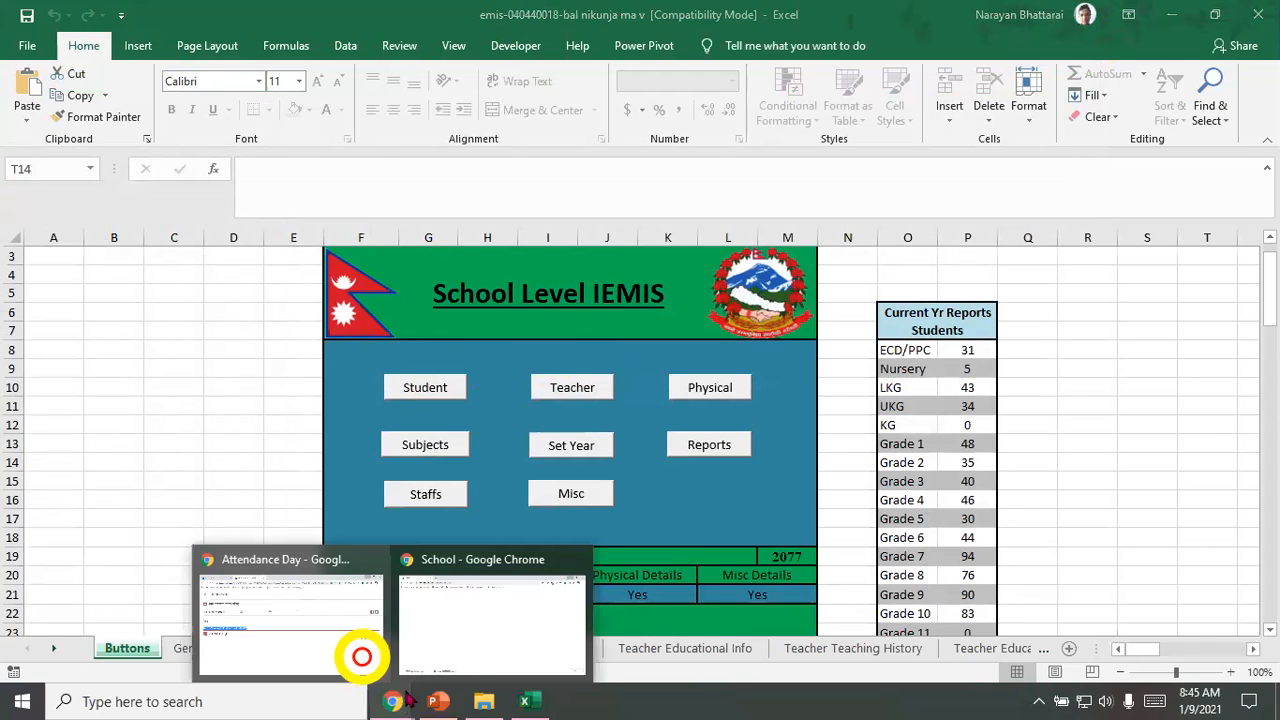
{"action": "left_click", "coordinate": [490, 612]}
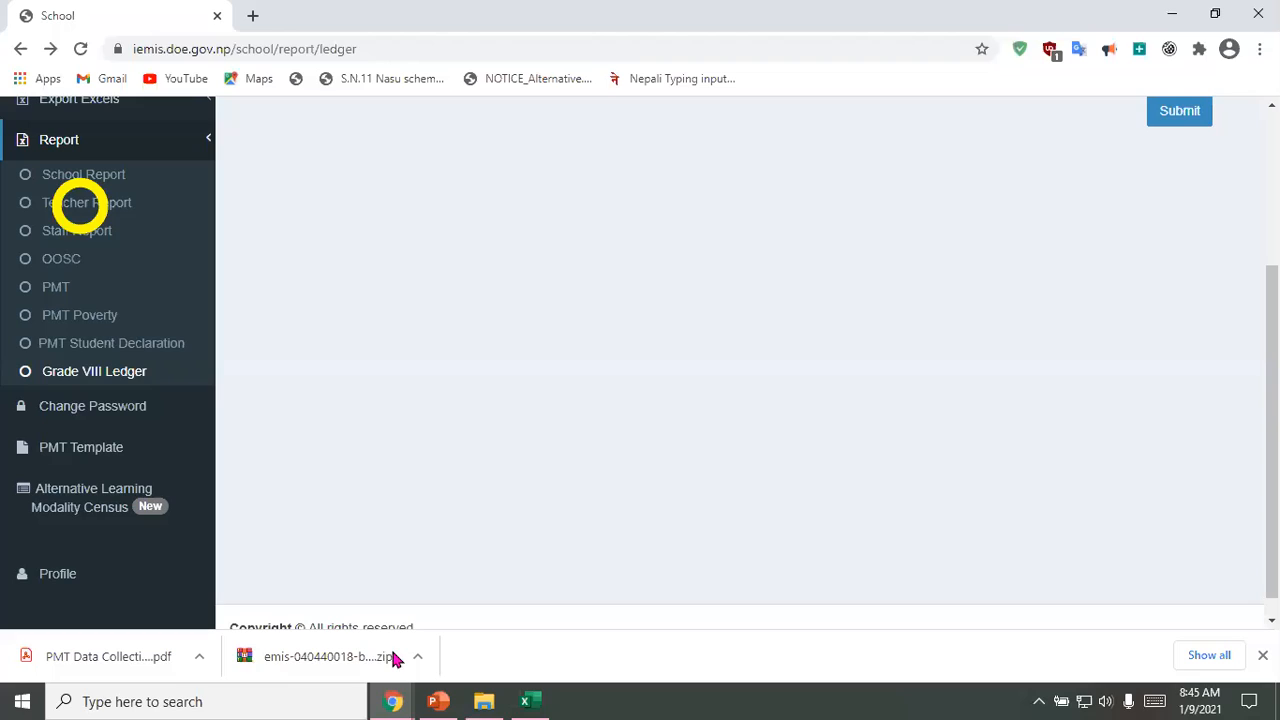
{"action": "left_click", "coordinate": [1183, 20]}
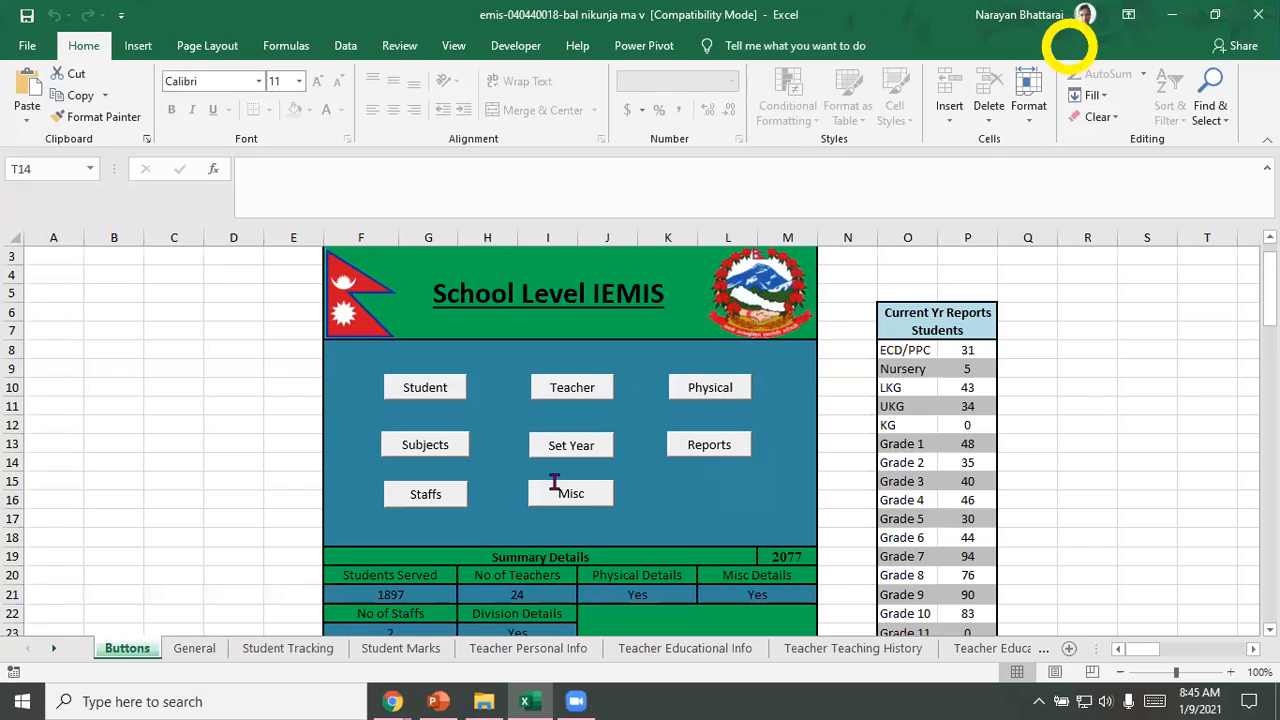
{"action": "key", "text": "ctrl"}
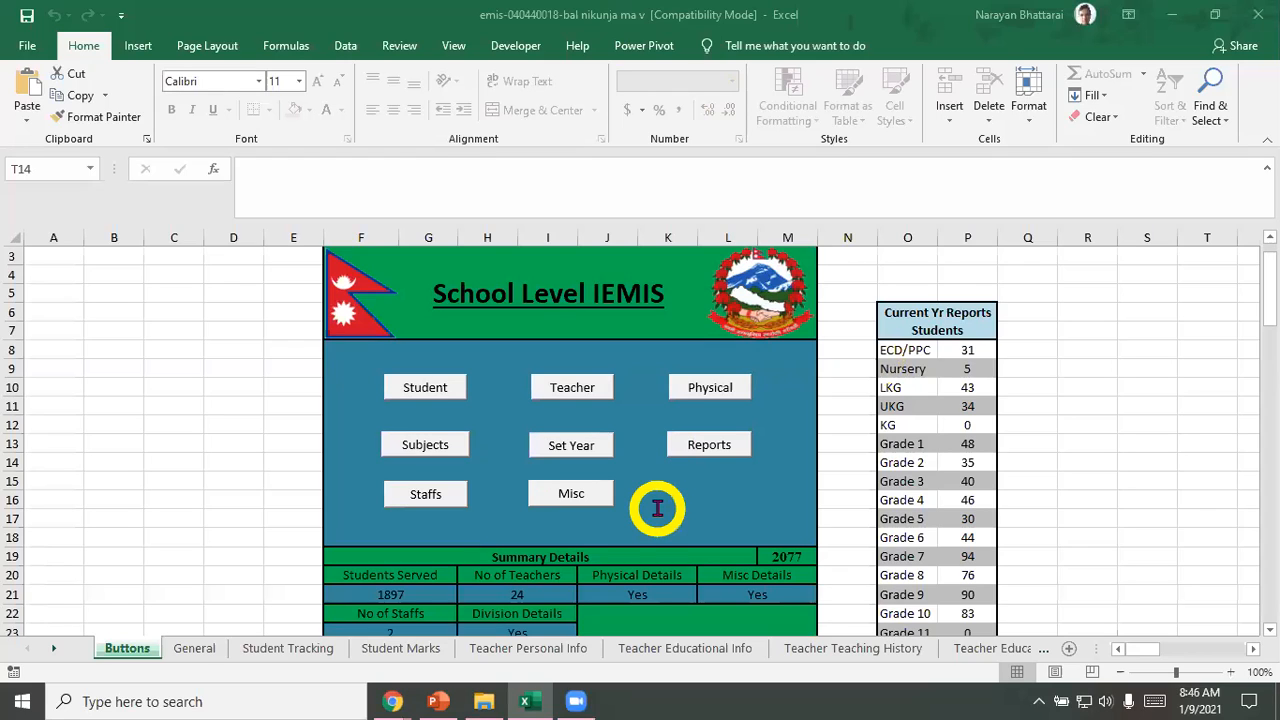
{"action": "key", "text": "ctrl"}
{"action": "key", "text": "ctrl+v"}
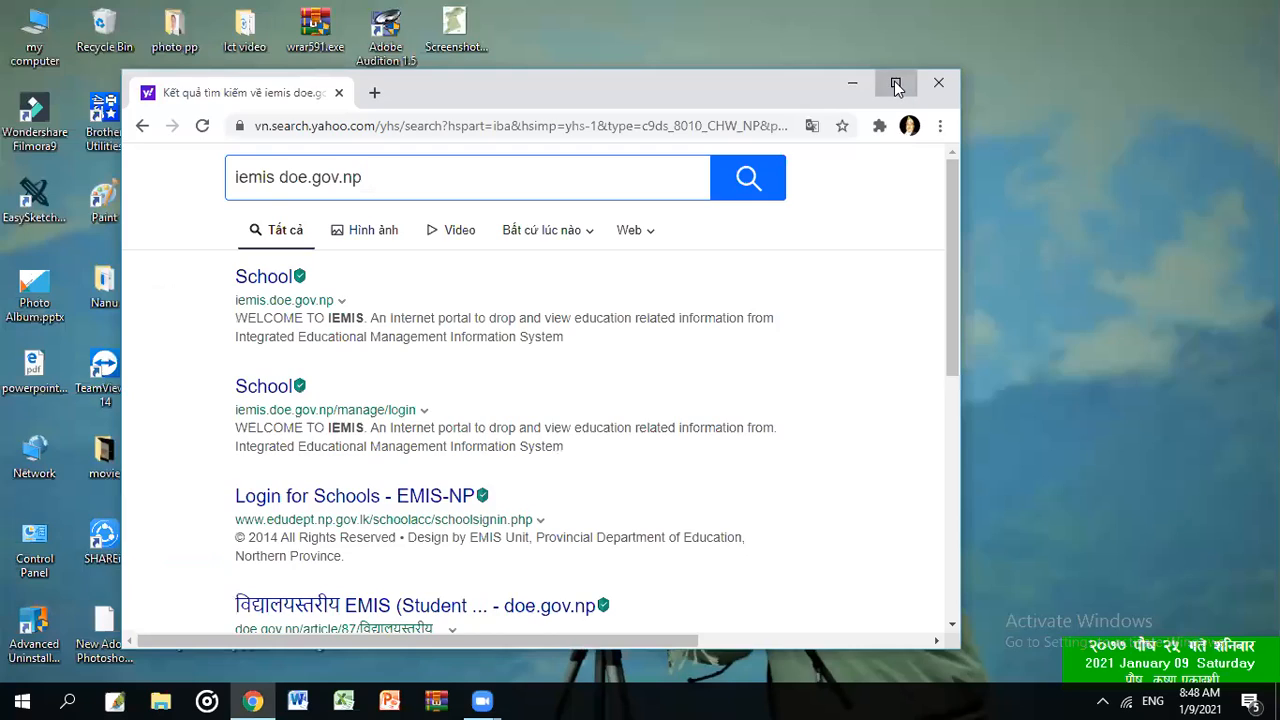
Step: Maximize the browser window and open the iemis.doe.gov.np School result from the search results
{"action": "left_click", "coordinate": [891, 80]}
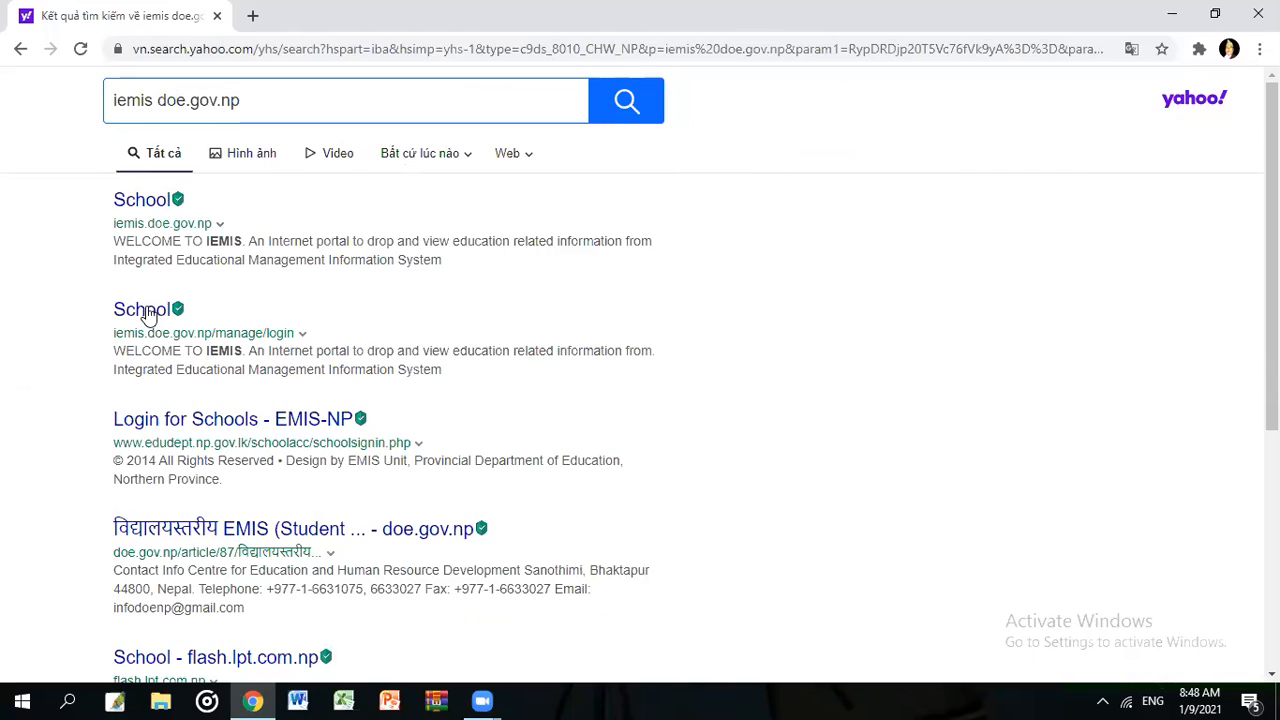
{"action": "left_click", "coordinate": [142, 205]}
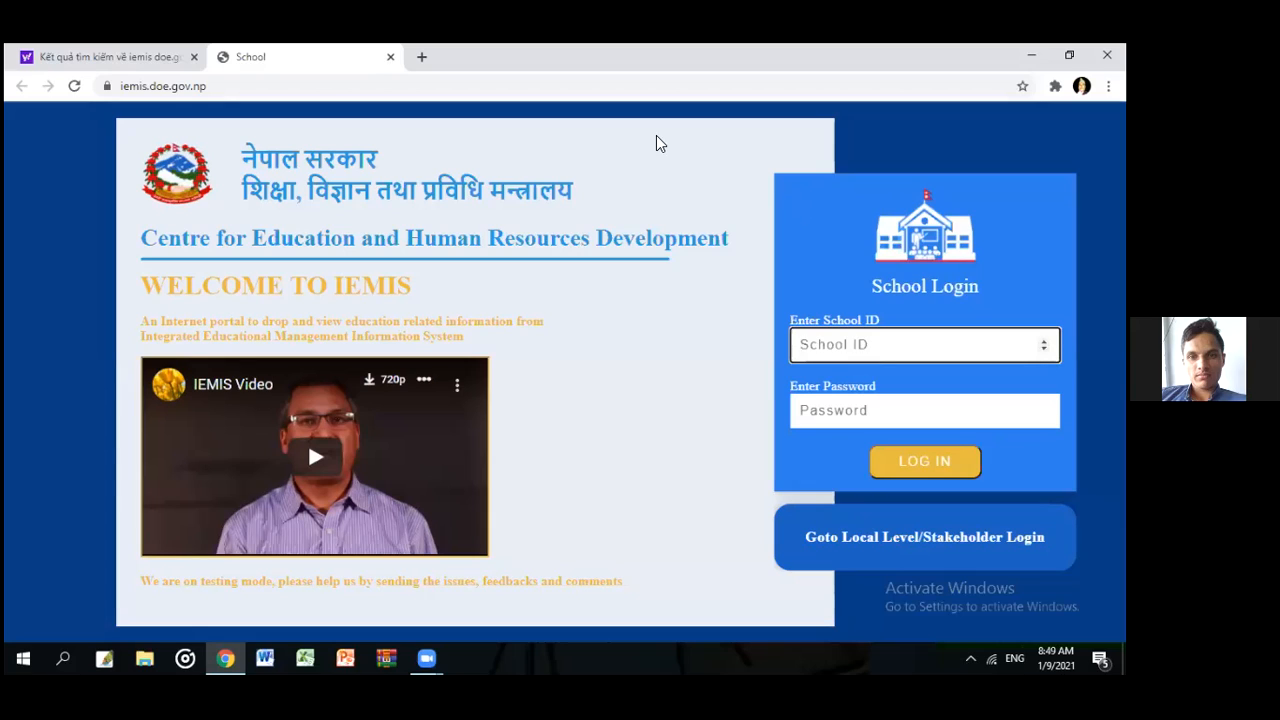
{"action": "left_click", "coordinate": [712, 298]}
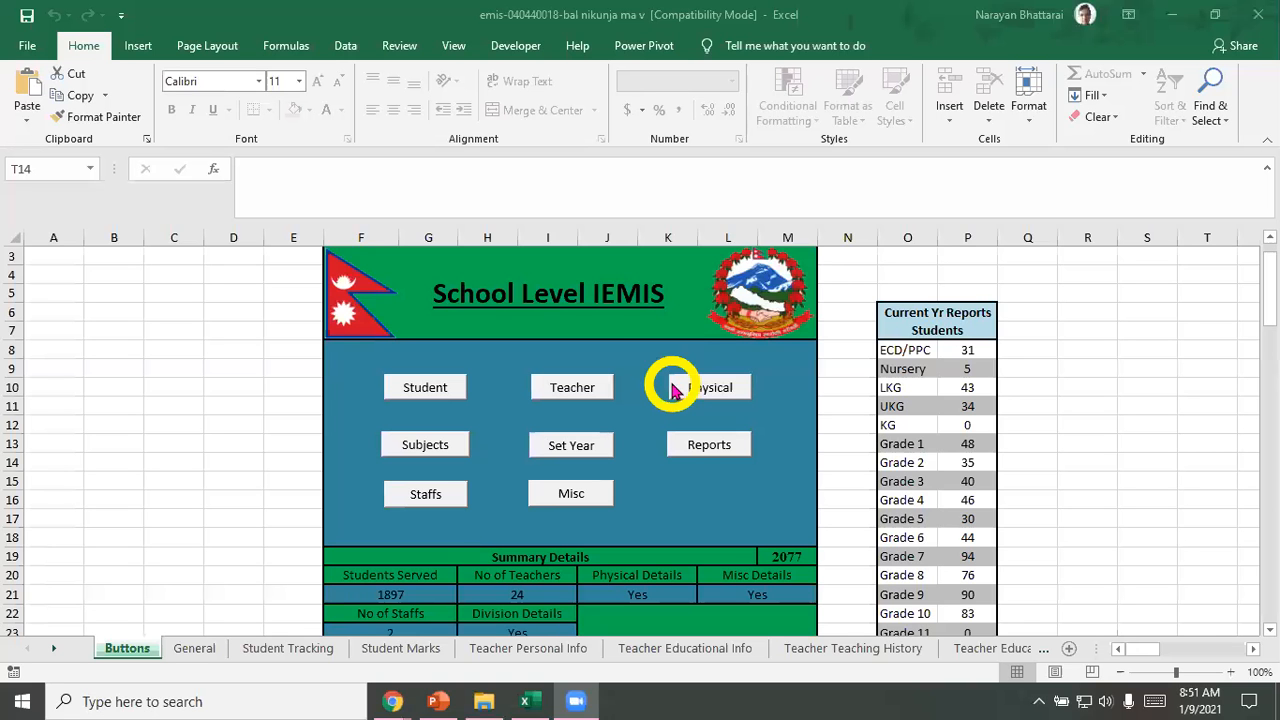
Step: Open the scholarship update form for year 2077 and class 6 from the School Level IEMIS dashboard in Excel
{"action": "left_click", "coordinate": [421, 394]}
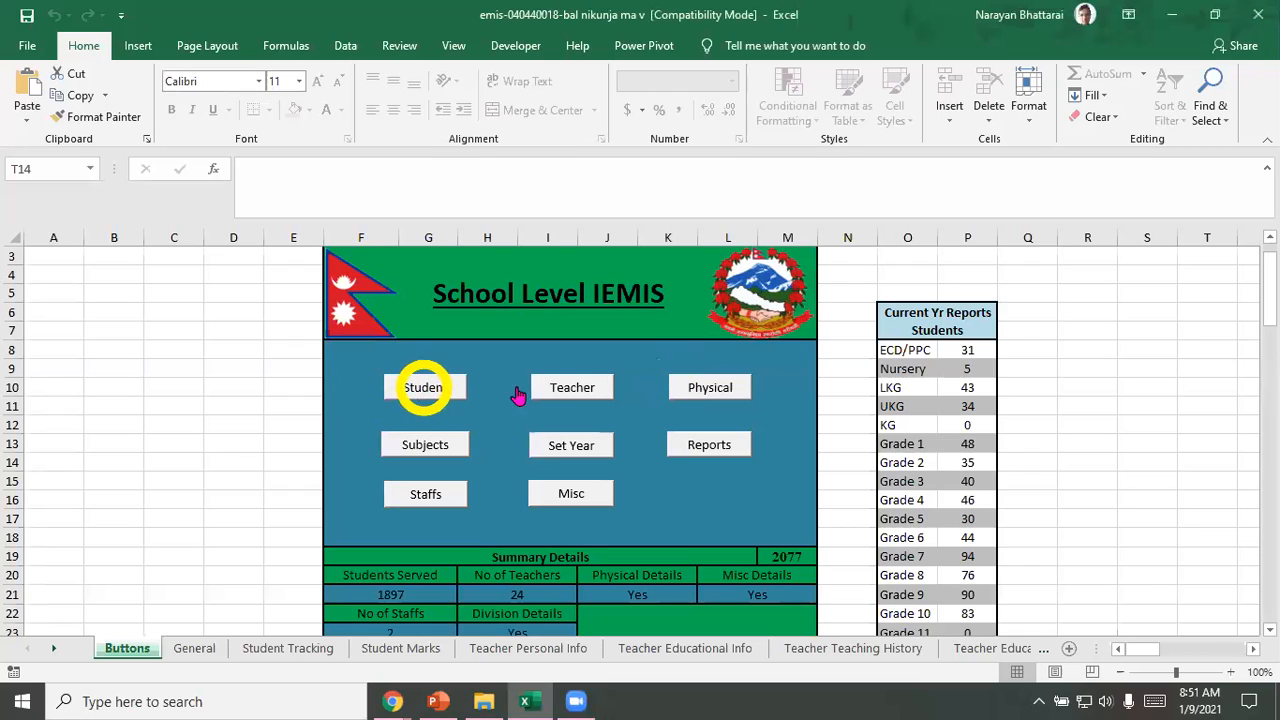
{"action": "left_click", "coordinate": [427, 394]}
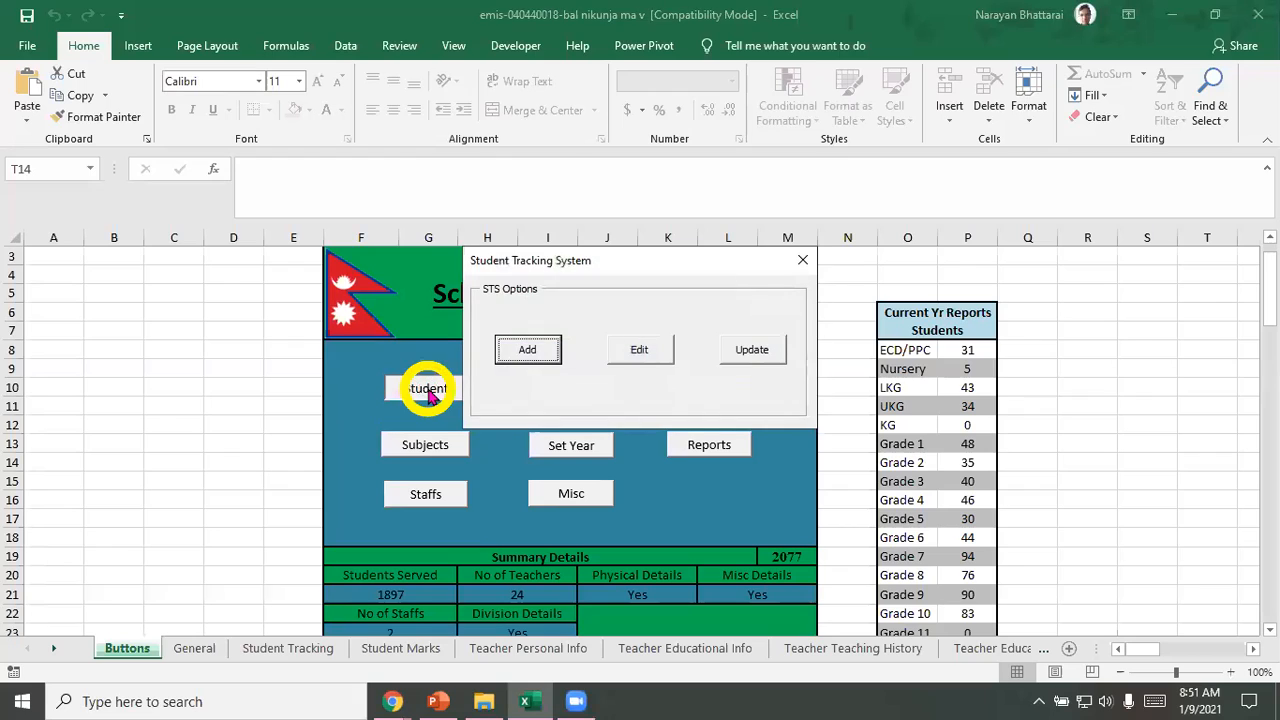
{"action": "left_click", "coordinate": [731, 355]}
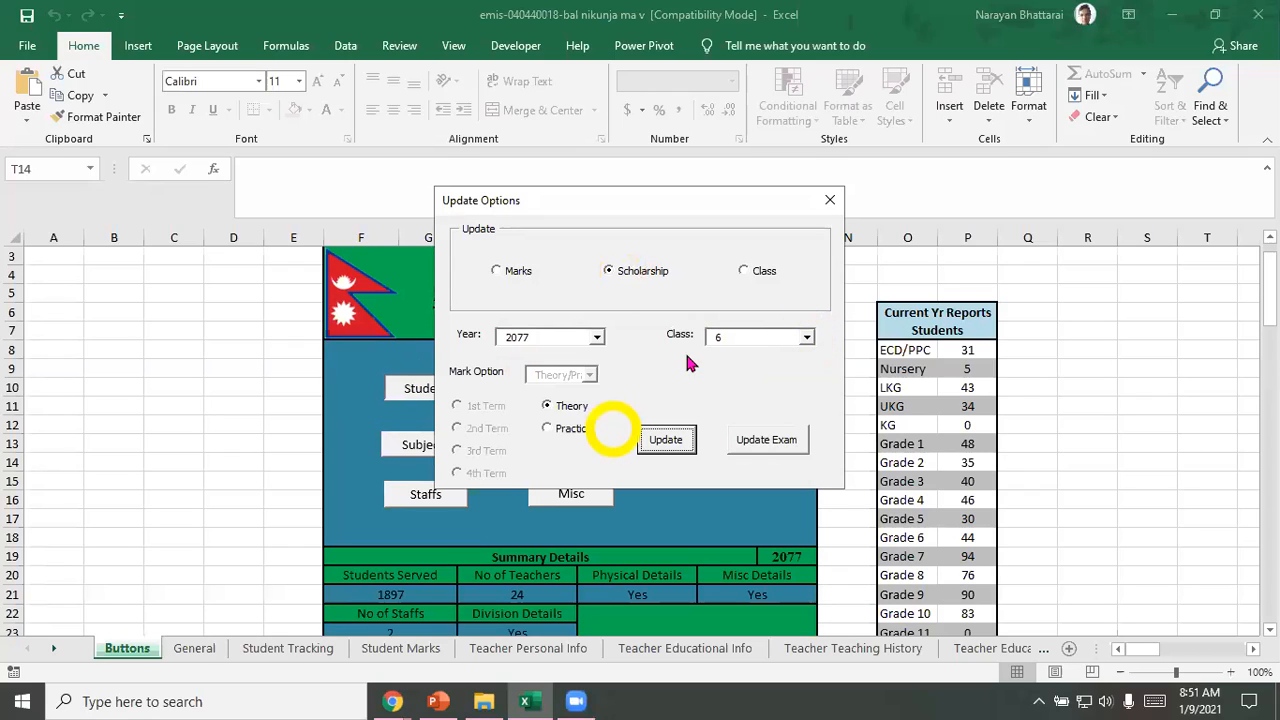
{"action": "left_click", "coordinate": [662, 440]}
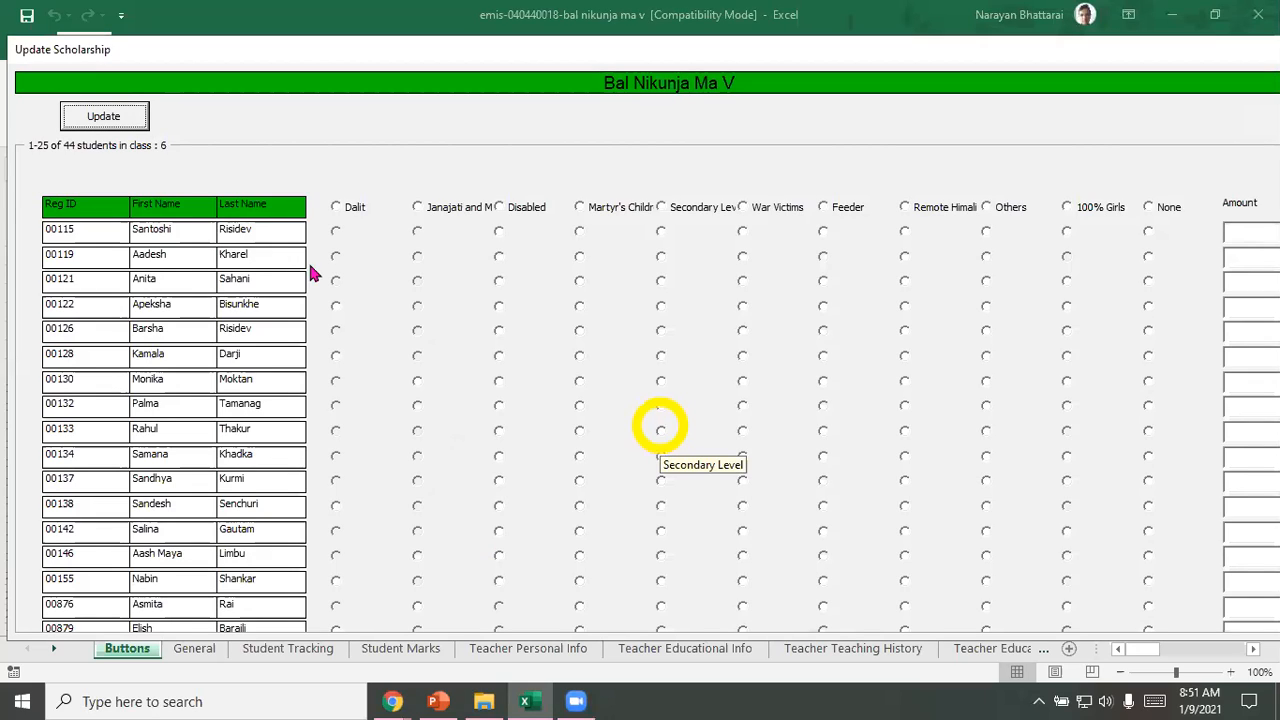
Step: Set the scholarship type to None for all listed students, and apply the 100% Girls and Dalit types to the matching students
{"action": "left_click", "coordinate": [1148, 209]}
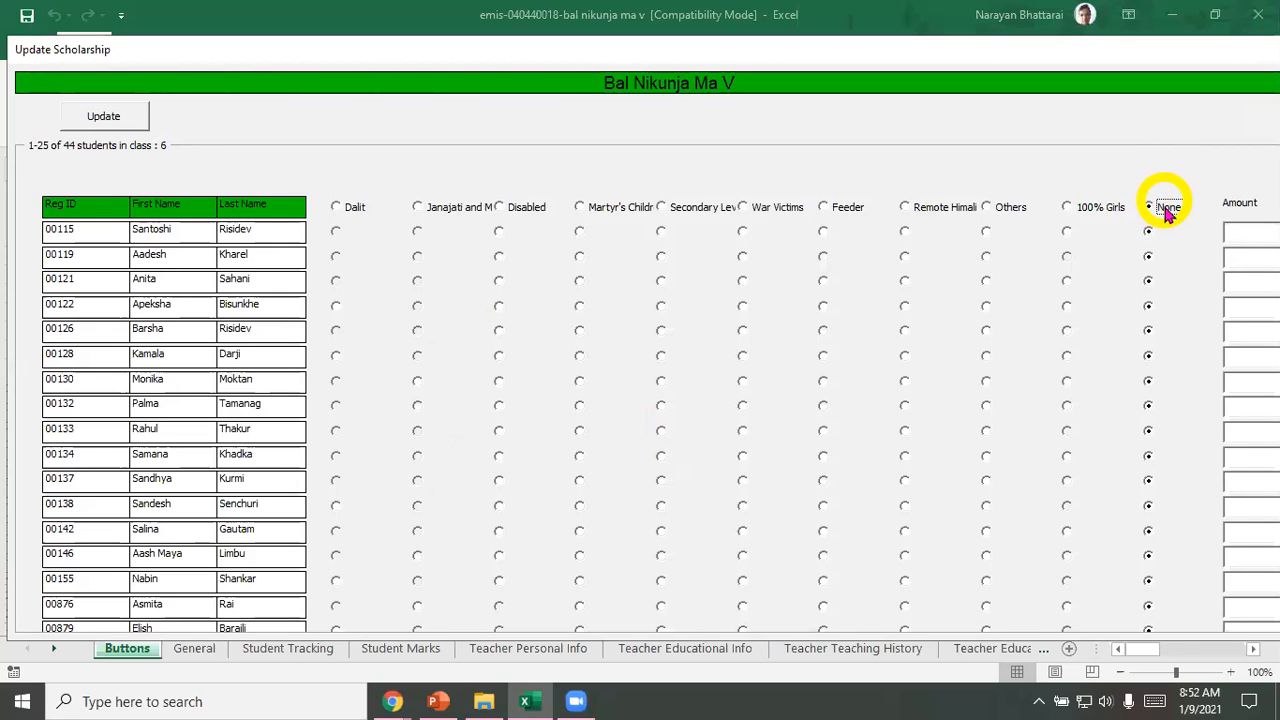
{"action": "left_click", "coordinate": [1067, 207]}
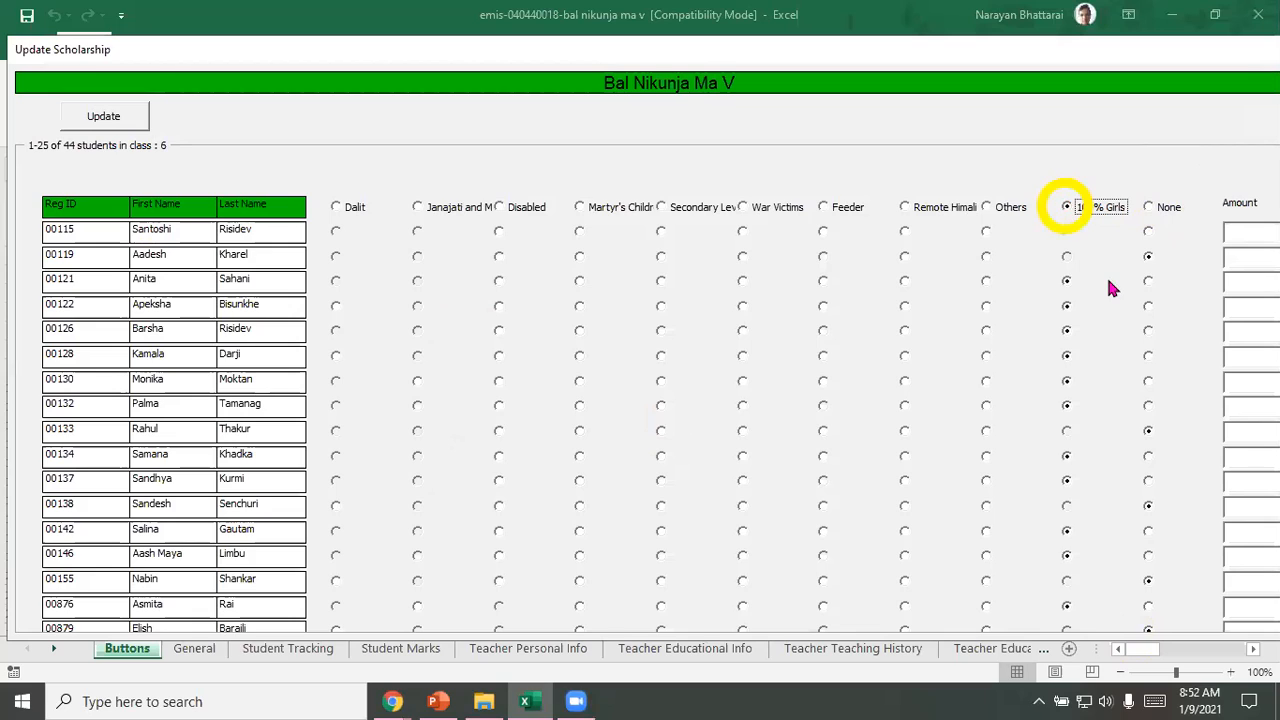
{"action": "left_click", "coordinate": [1067, 286]}
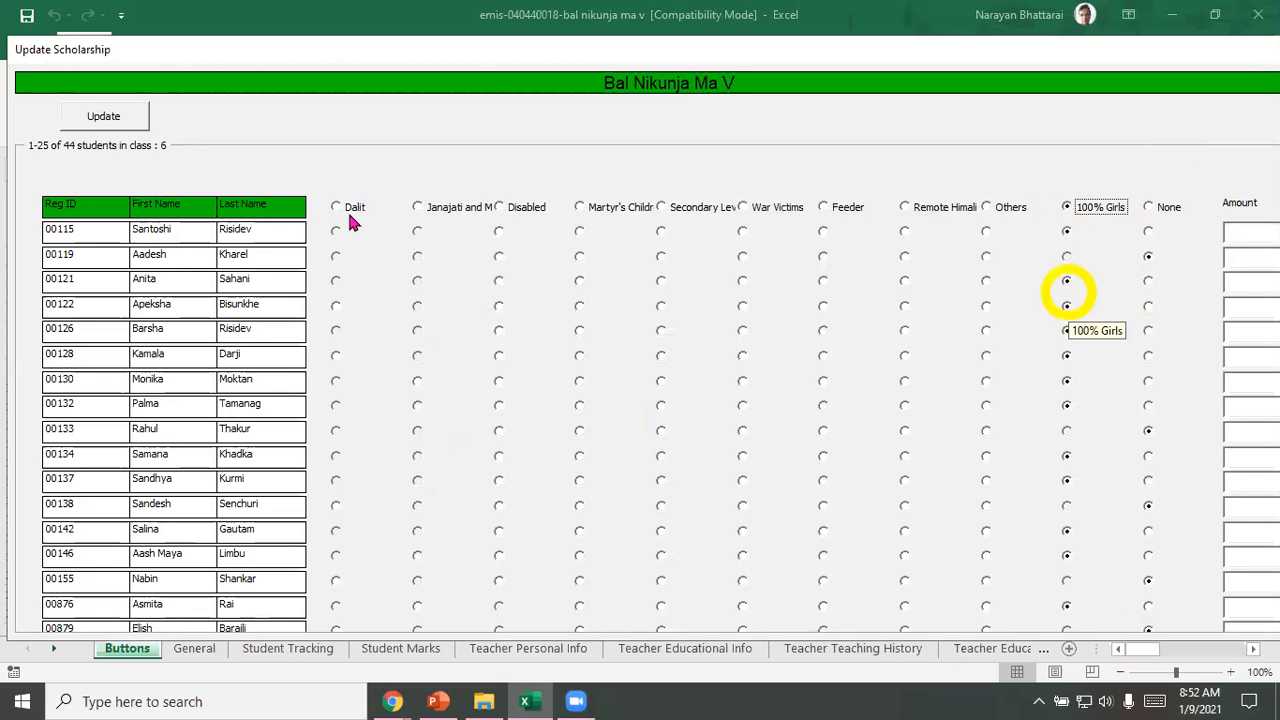
{"action": "left_click", "coordinate": [337, 207]}
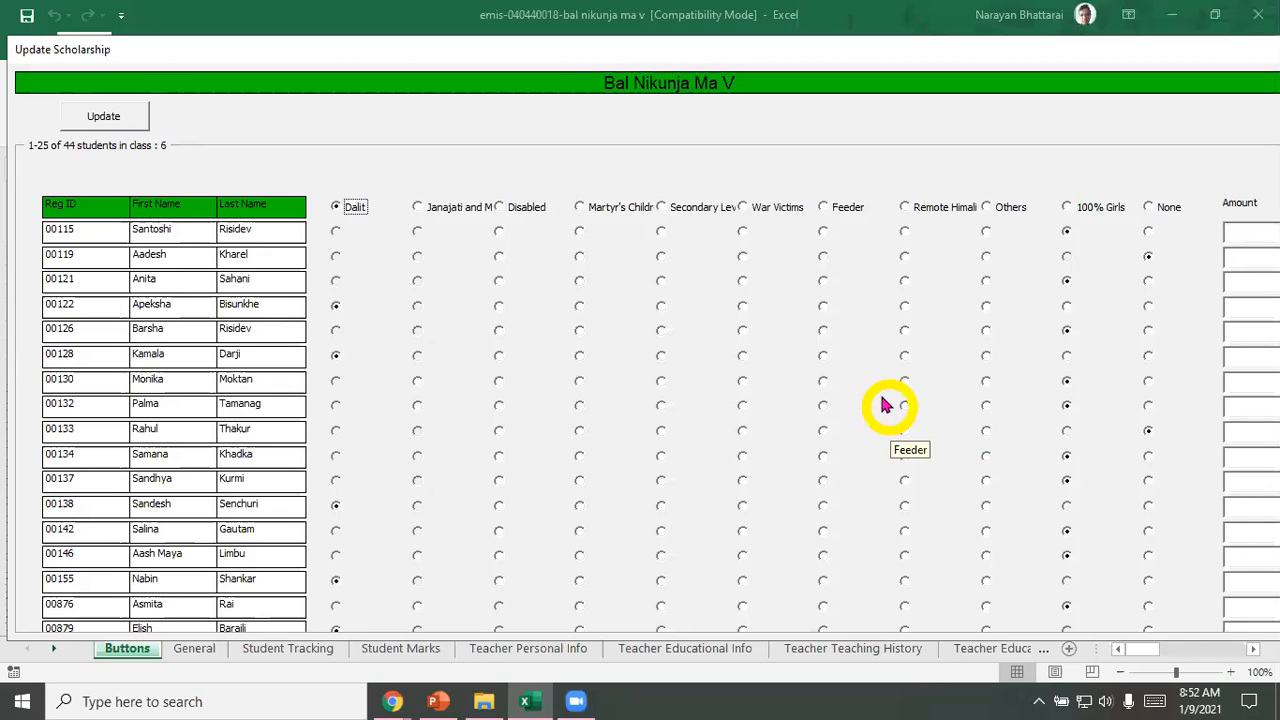
{"action": "left_click", "coordinate": [509, 297]}
Step: Set the scholarship amount to 400 for the first and third students, both under 100% Girls
{"action": "left_click", "coordinate": [1251, 247]}
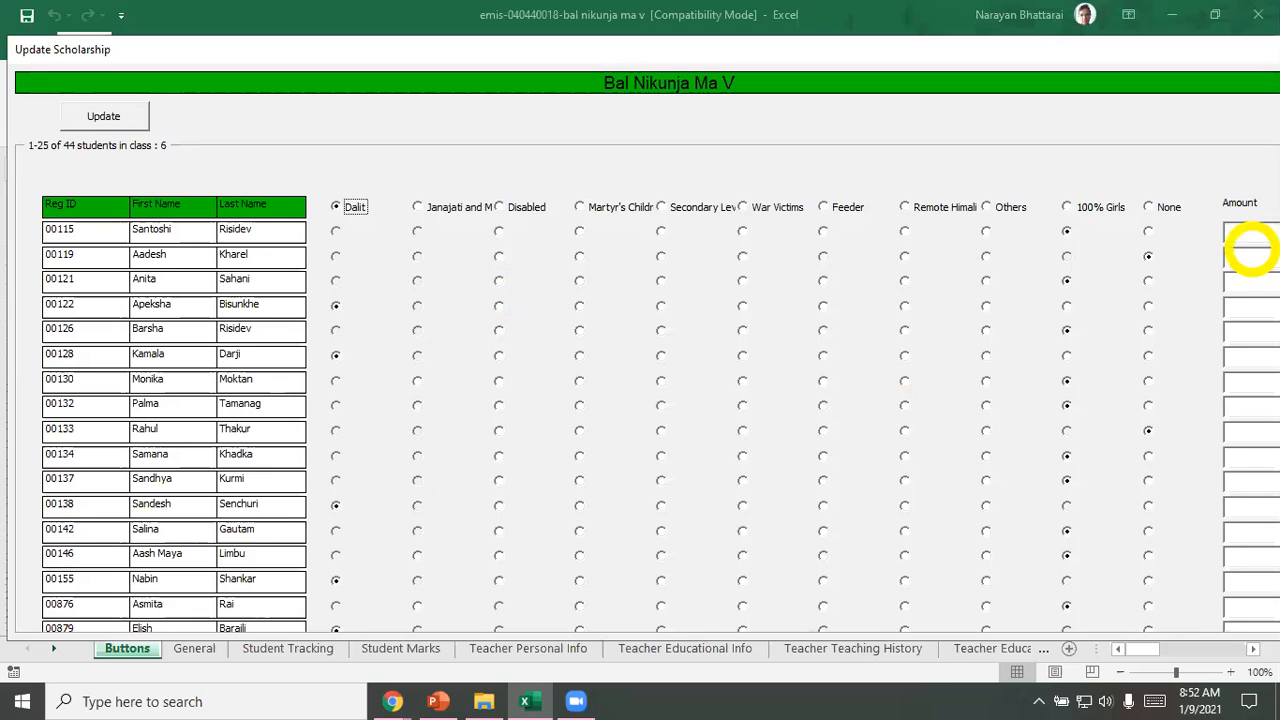
{"action": "left_click", "coordinate": [1244, 258]}
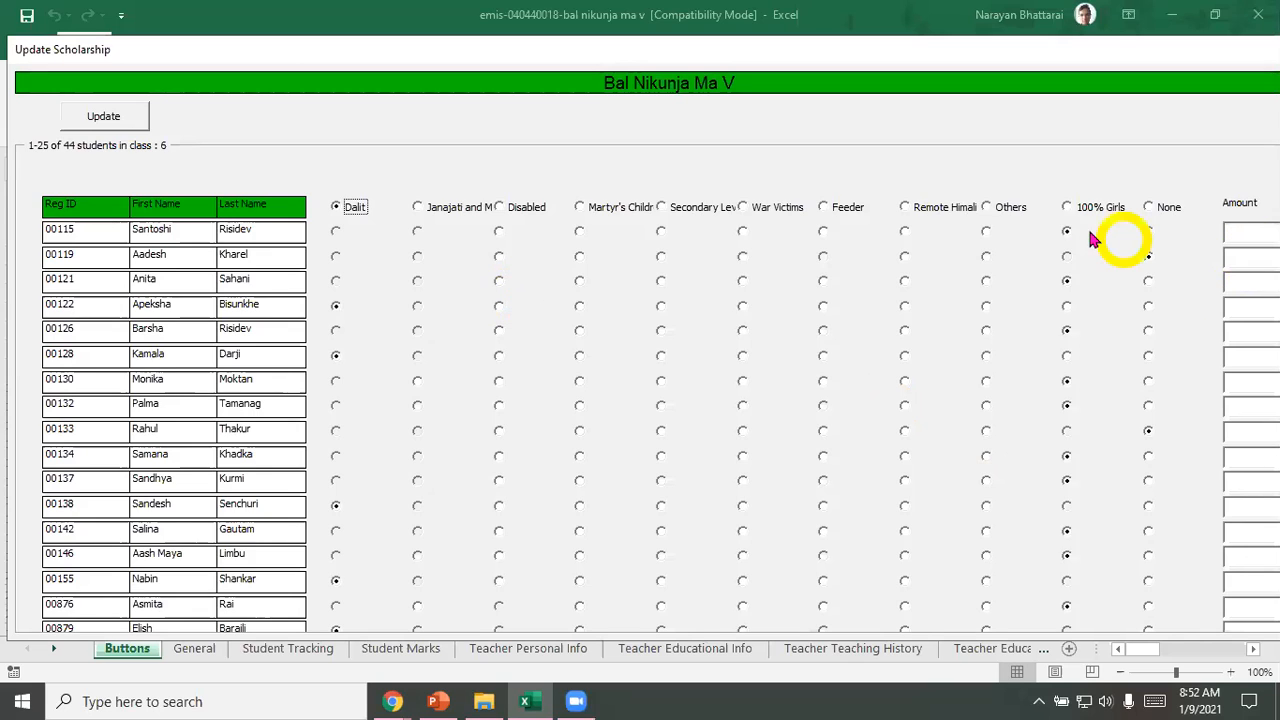
{"action": "left_click", "coordinate": [1272, 281]}
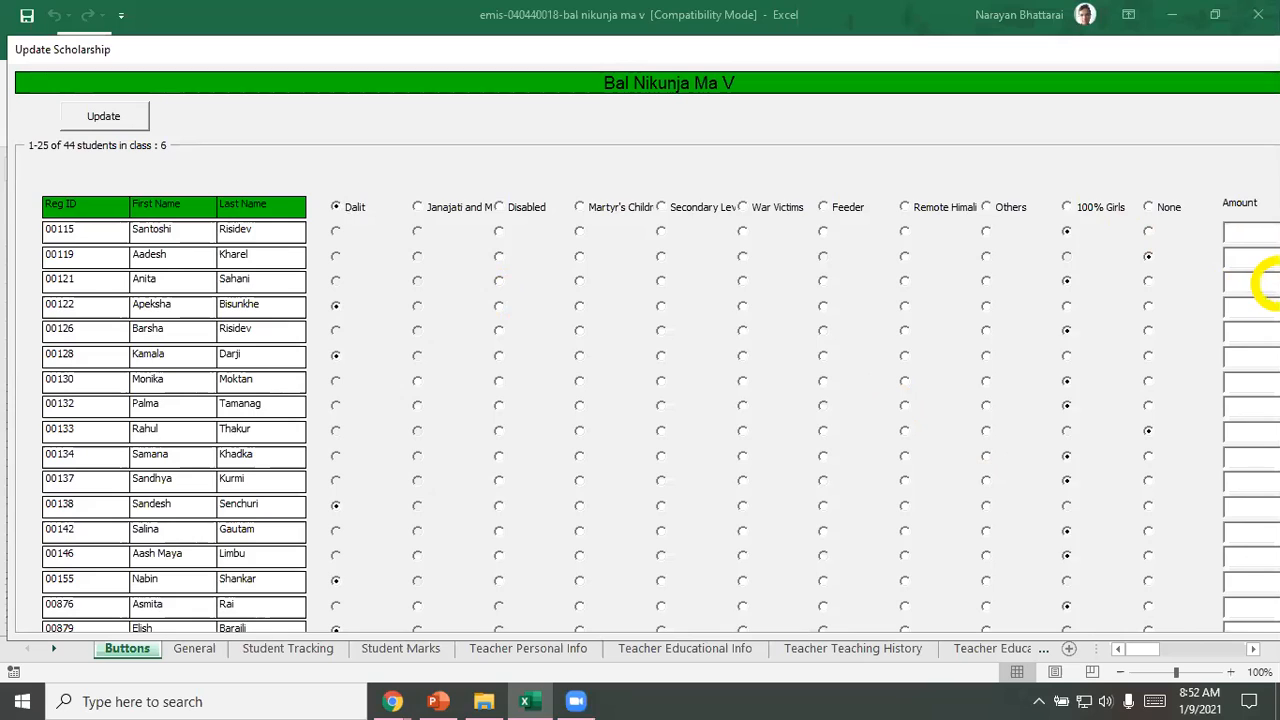
{"action": "type", "text": "400"}
{"action": "left_click", "coordinate": [1067, 281]}
{"action": "left_click", "coordinate": [1243, 278]}
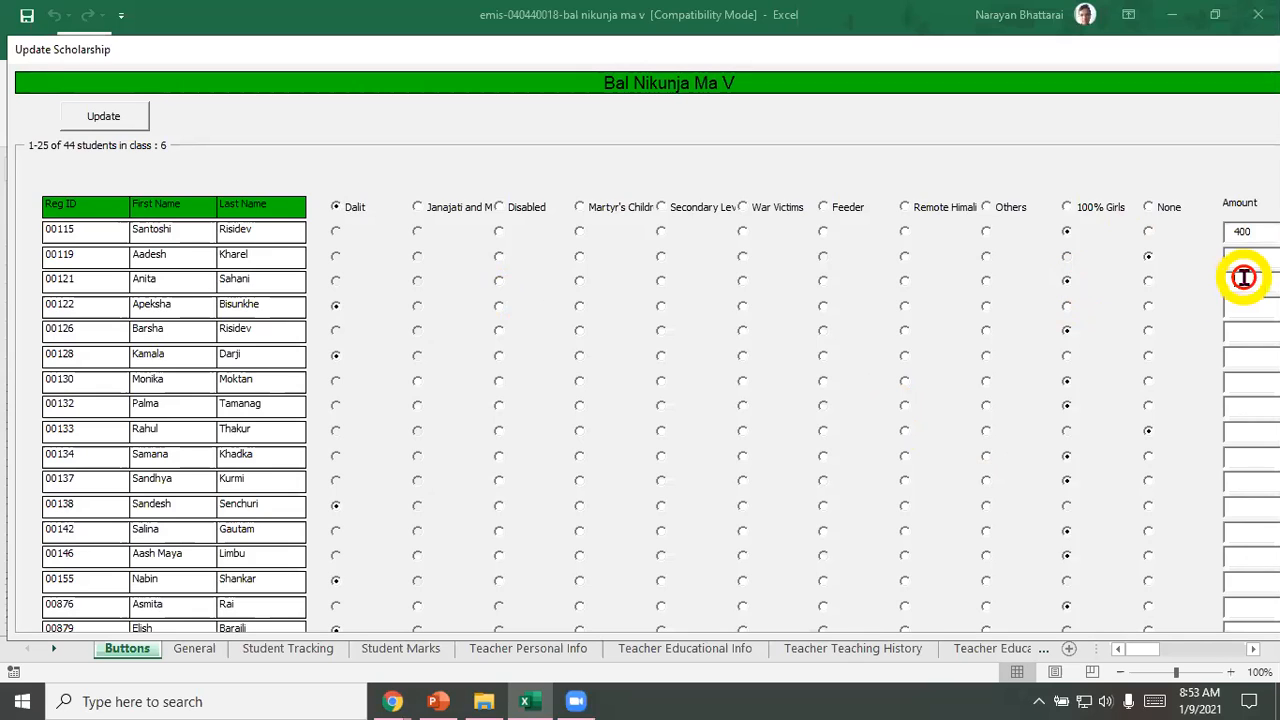
{"action": "type", "text": "400"}
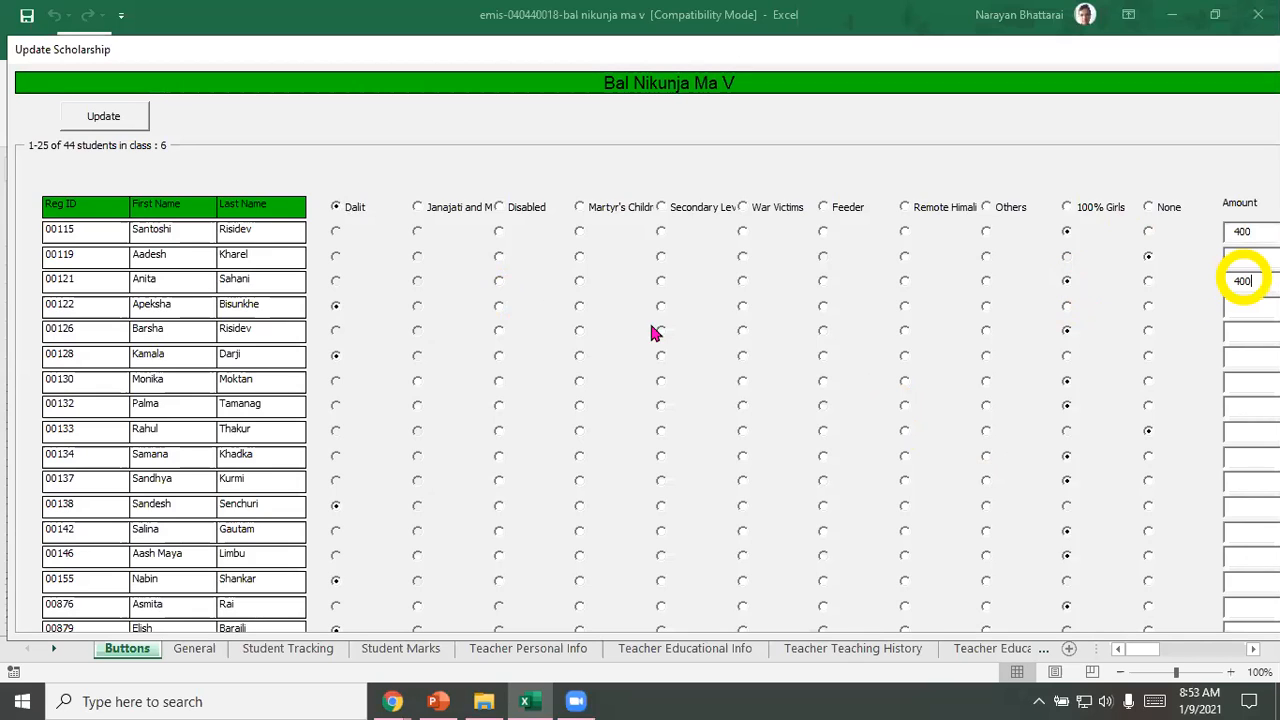
Step: Set the amount to 400 for the fourth student, who has the Dalit scholarship, and update the scholarship records
{"action": "left_click", "coordinate": [336, 306]}
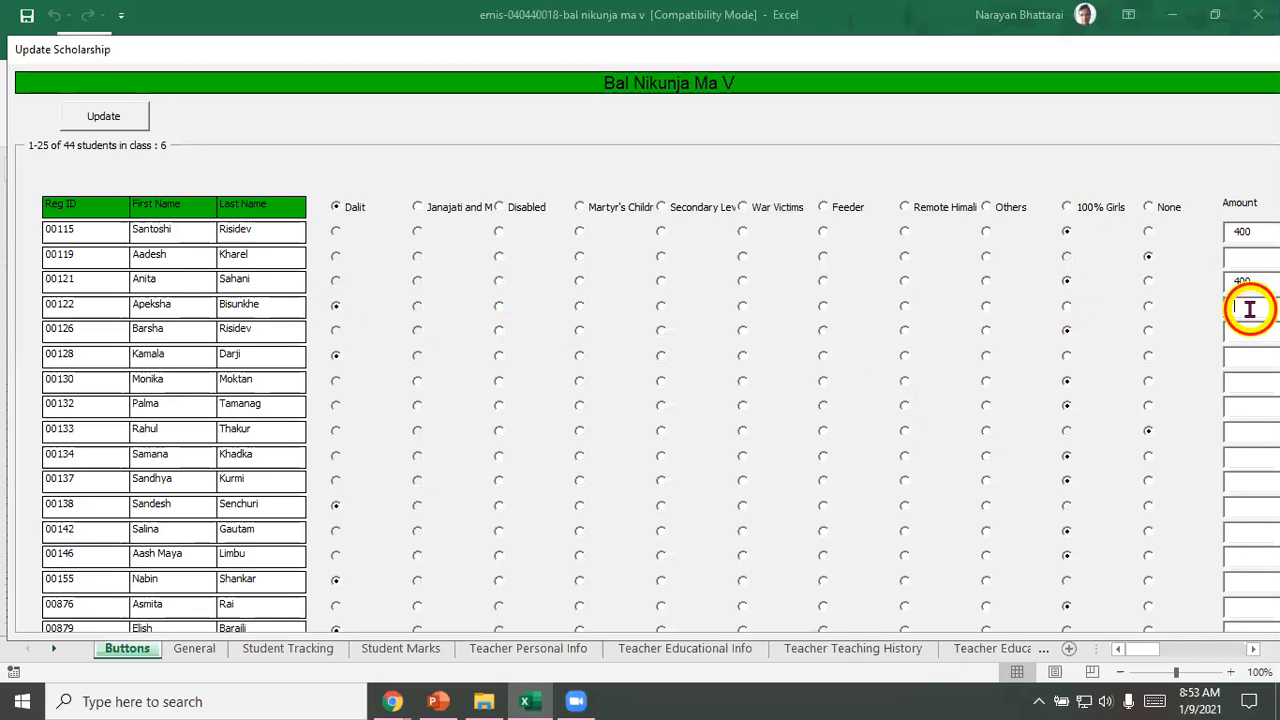
{"action": "left_click", "coordinate": [1249, 309]}
{"action": "type", "text": "400"}
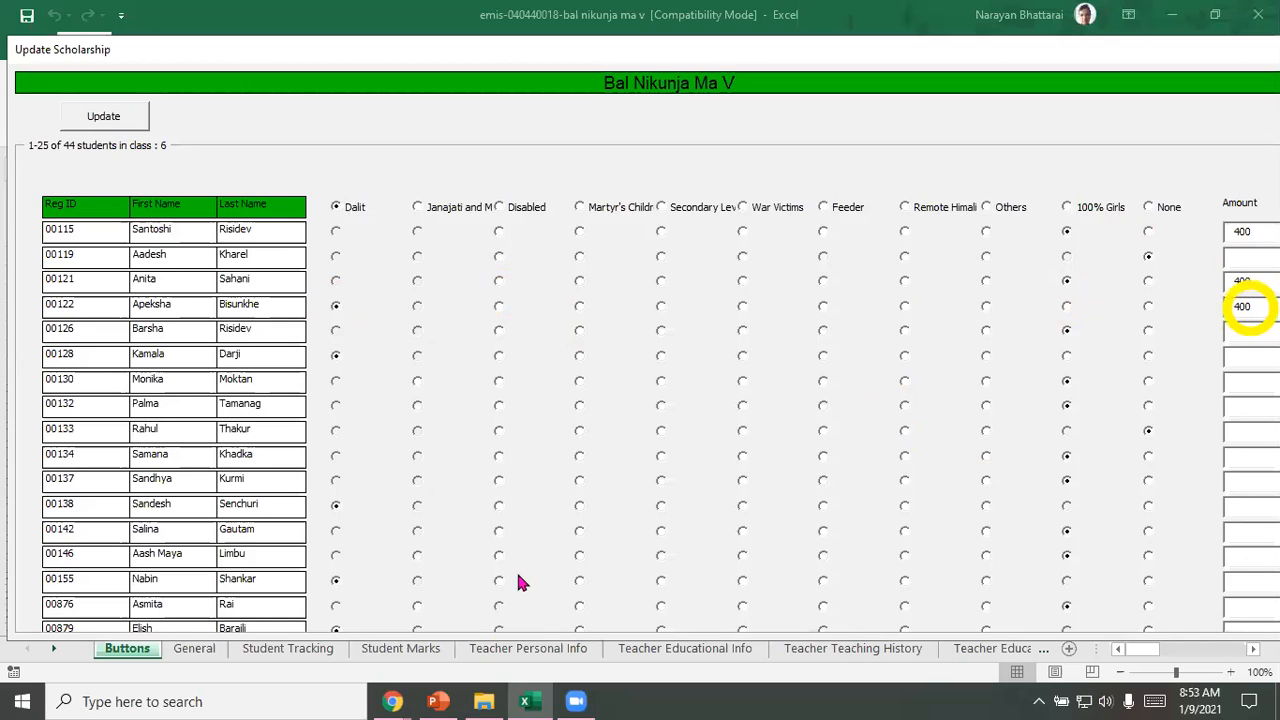
{"action": "left_click", "coordinate": [95, 118]}
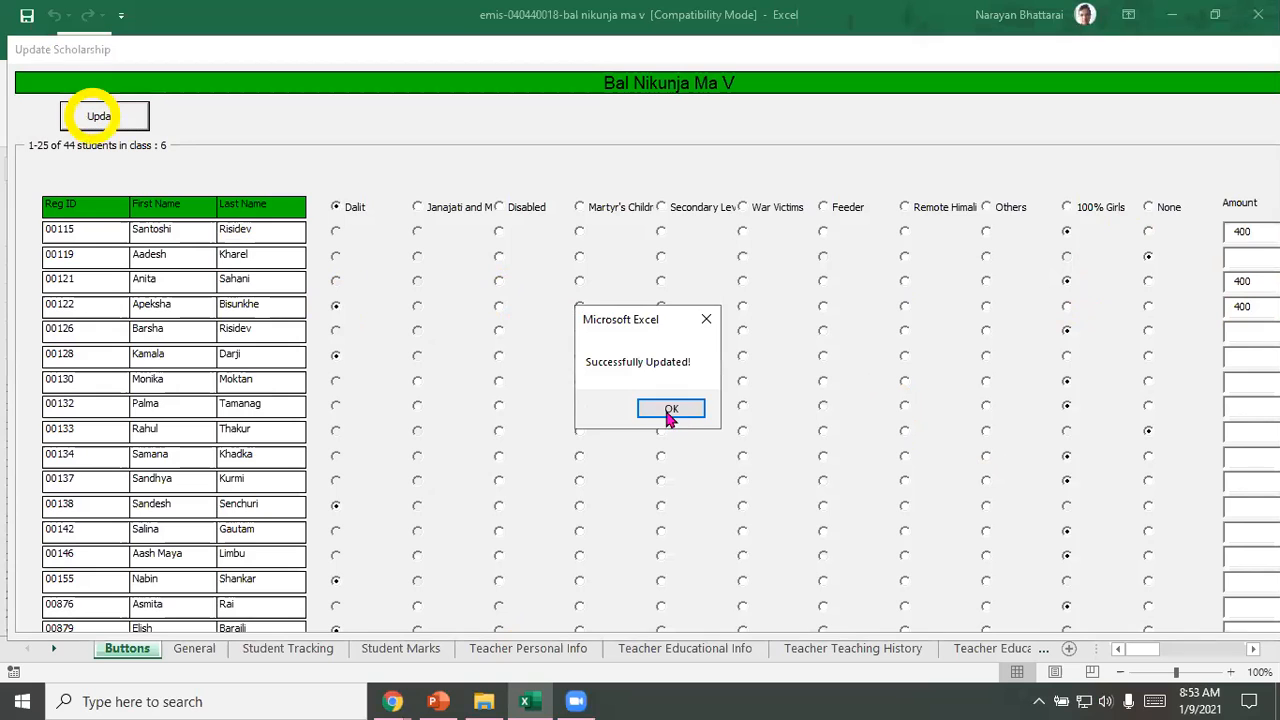
Step: For the next batch of class 6 students, set the scholarship type to None and apply 100% Girls and Dalit to the matching students
{"action": "left_click", "coordinate": [670, 410]}
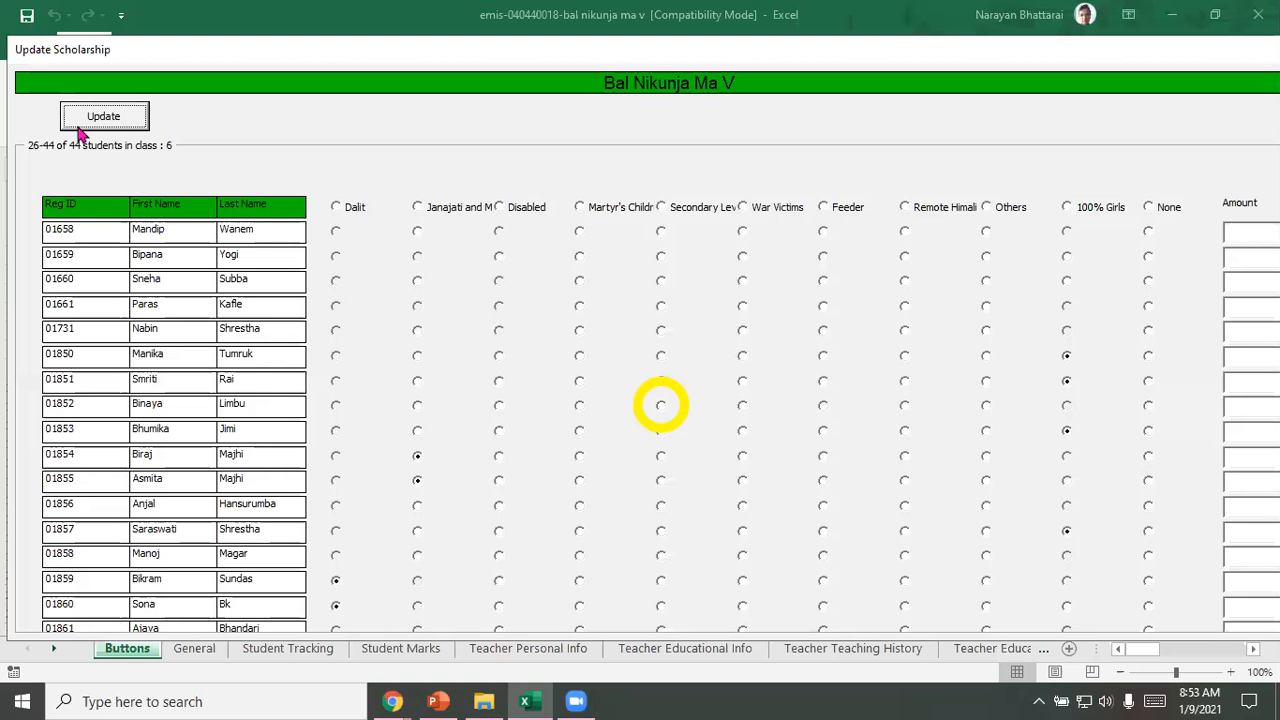
{"action": "left_click", "coordinate": [78, 118]}
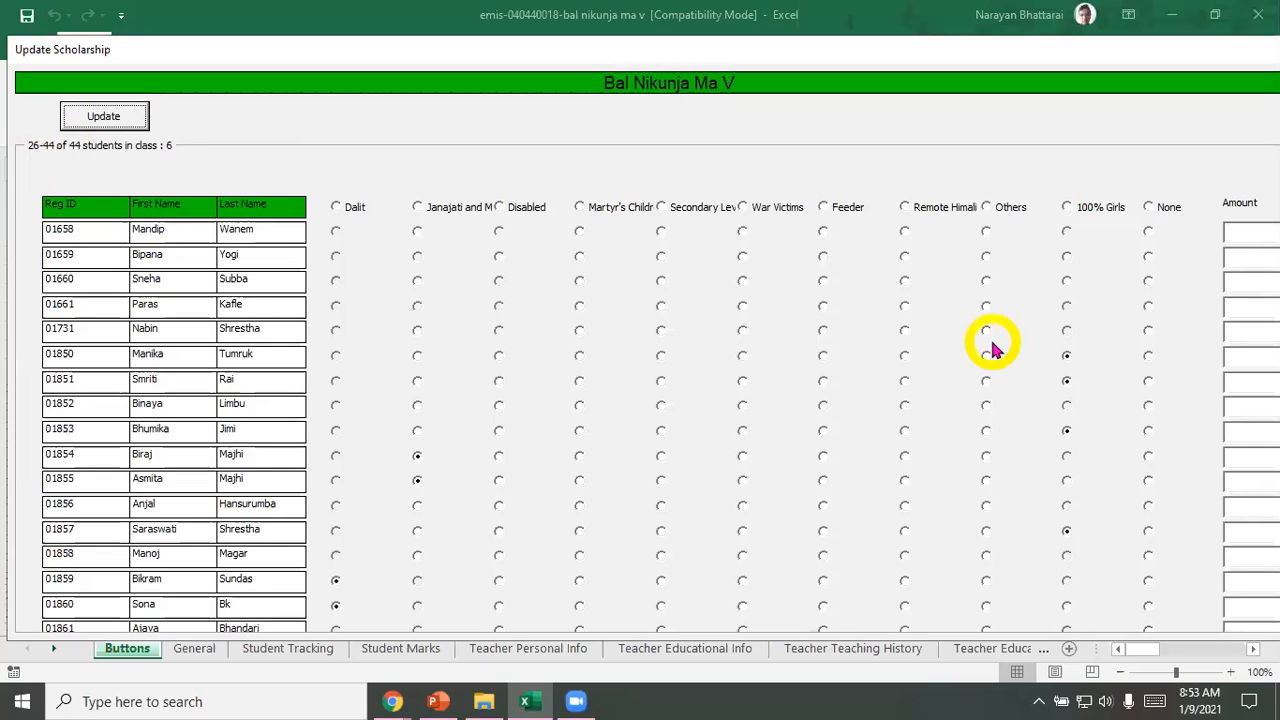
{"action": "left_click", "coordinate": [1149, 208]}
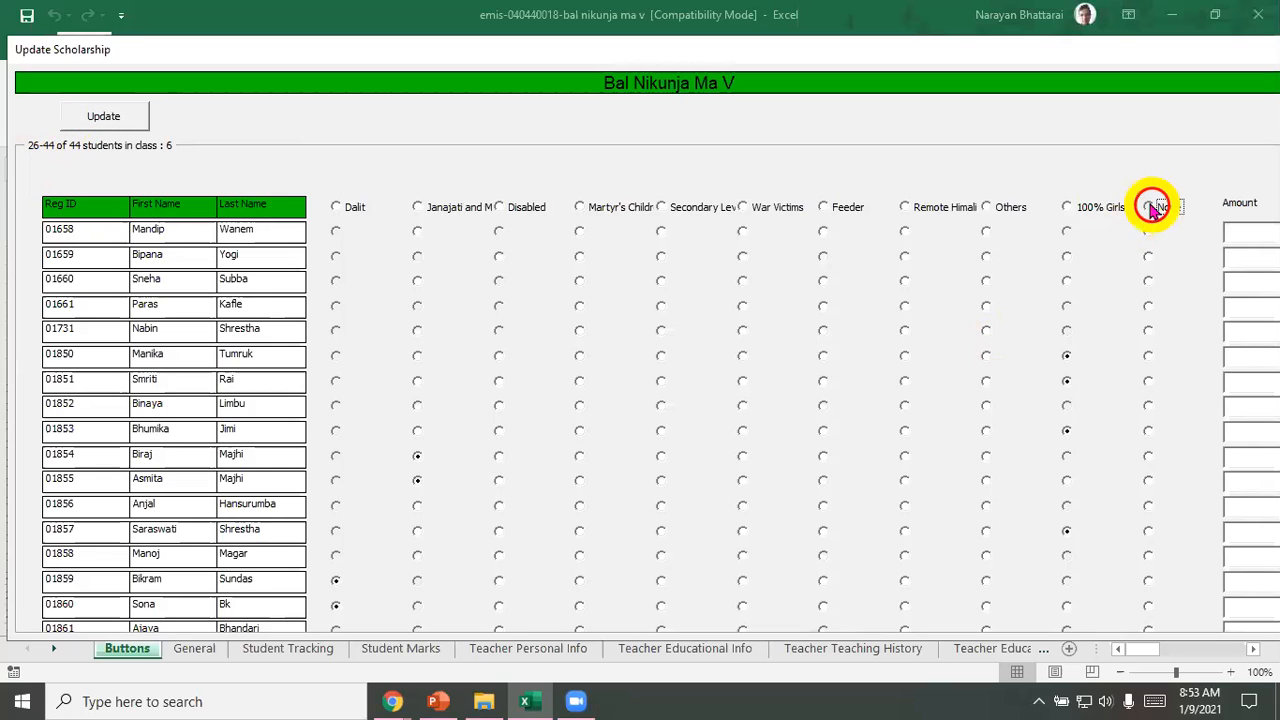
{"action": "left_click", "coordinate": [1068, 208]}
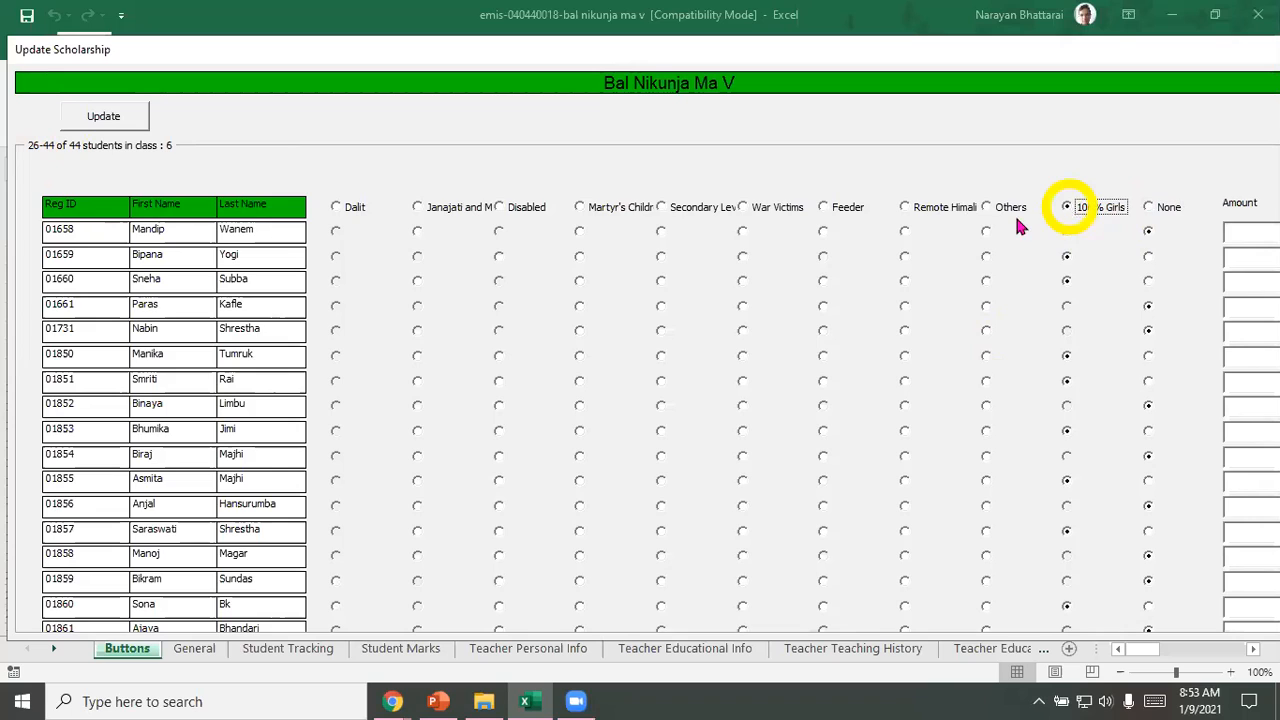
{"action": "left_click", "coordinate": [336, 208]}
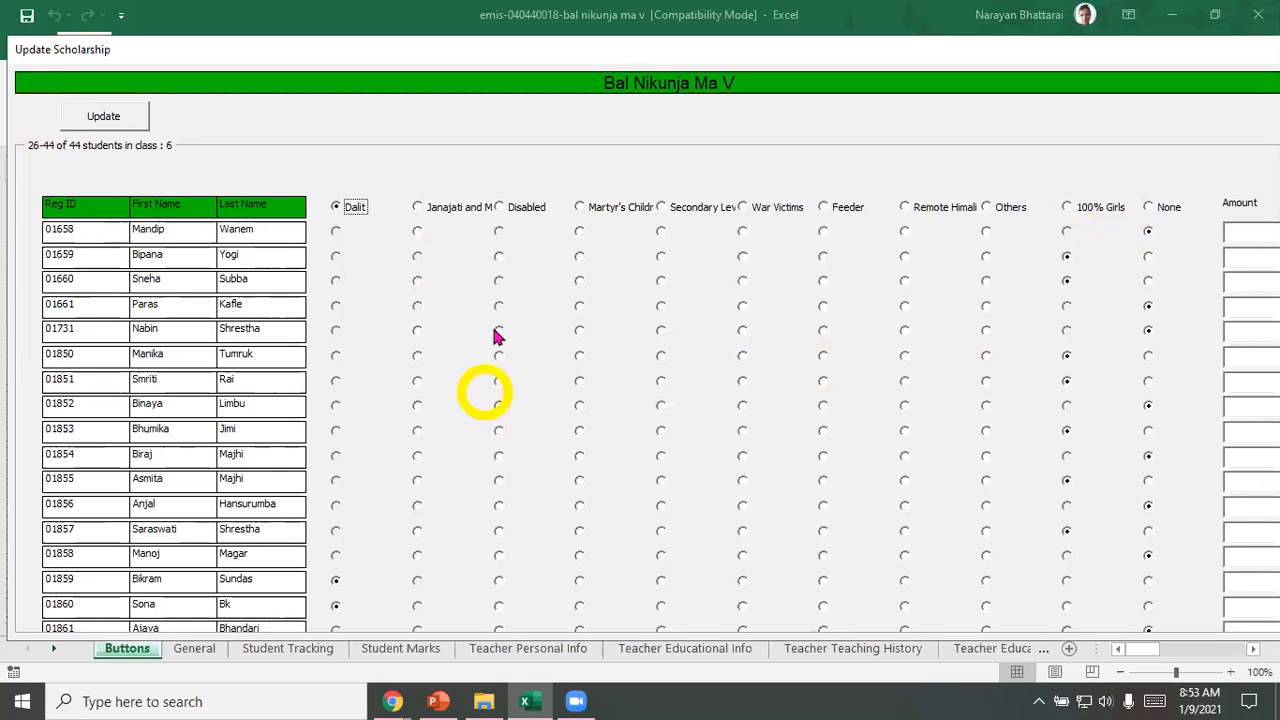
Step: Assign the Janajati and Marginalized scholarship to the tenth and eleventh students, keeping the eighth student at None
{"action": "left_click", "coordinate": [417, 457]}
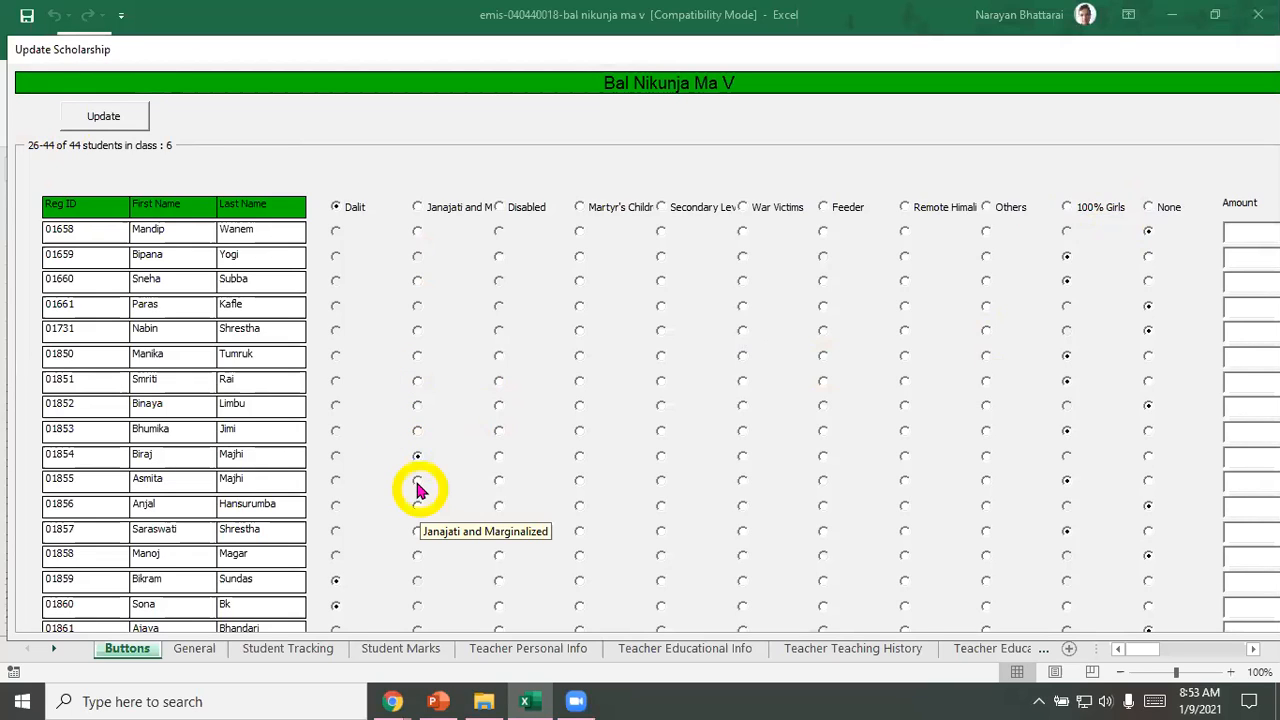
{"action": "left_click", "coordinate": [419, 483]}
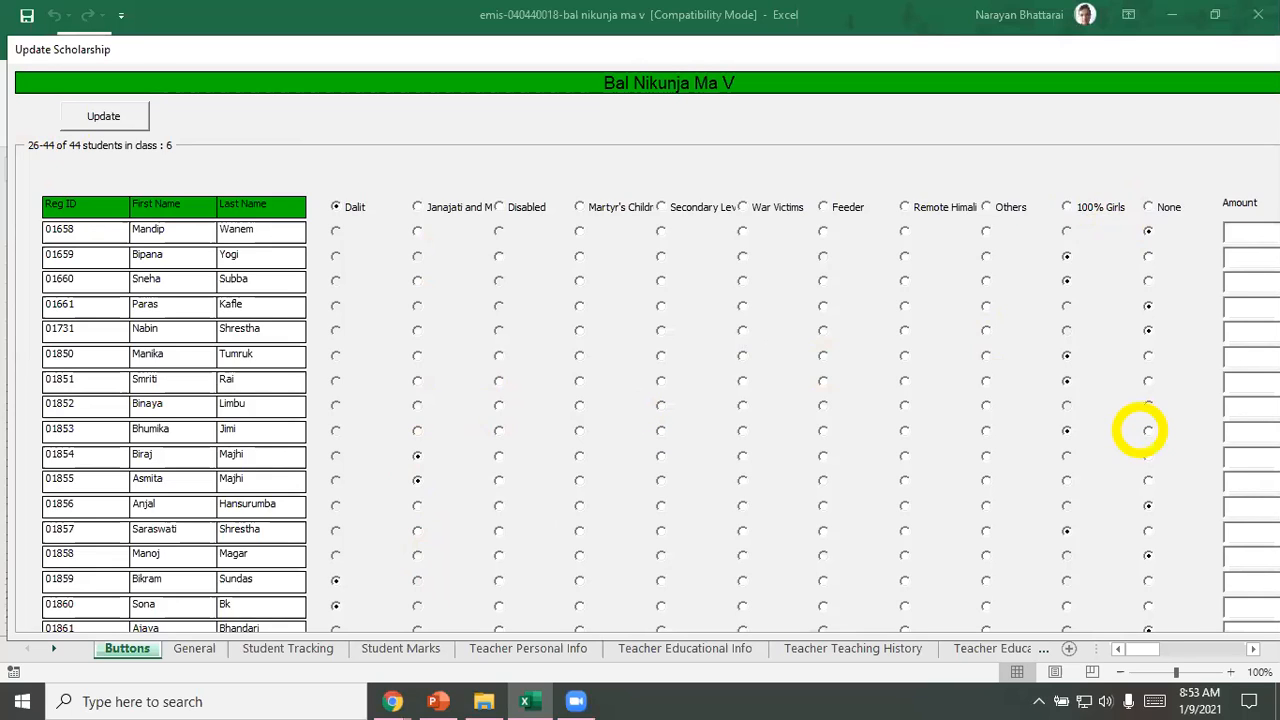
{"action": "left_click", "coordinate": [1148, 405]}
{"action": "left_click", "coordinate": [1258, 232]}
{"action": "type", "text": "400"}
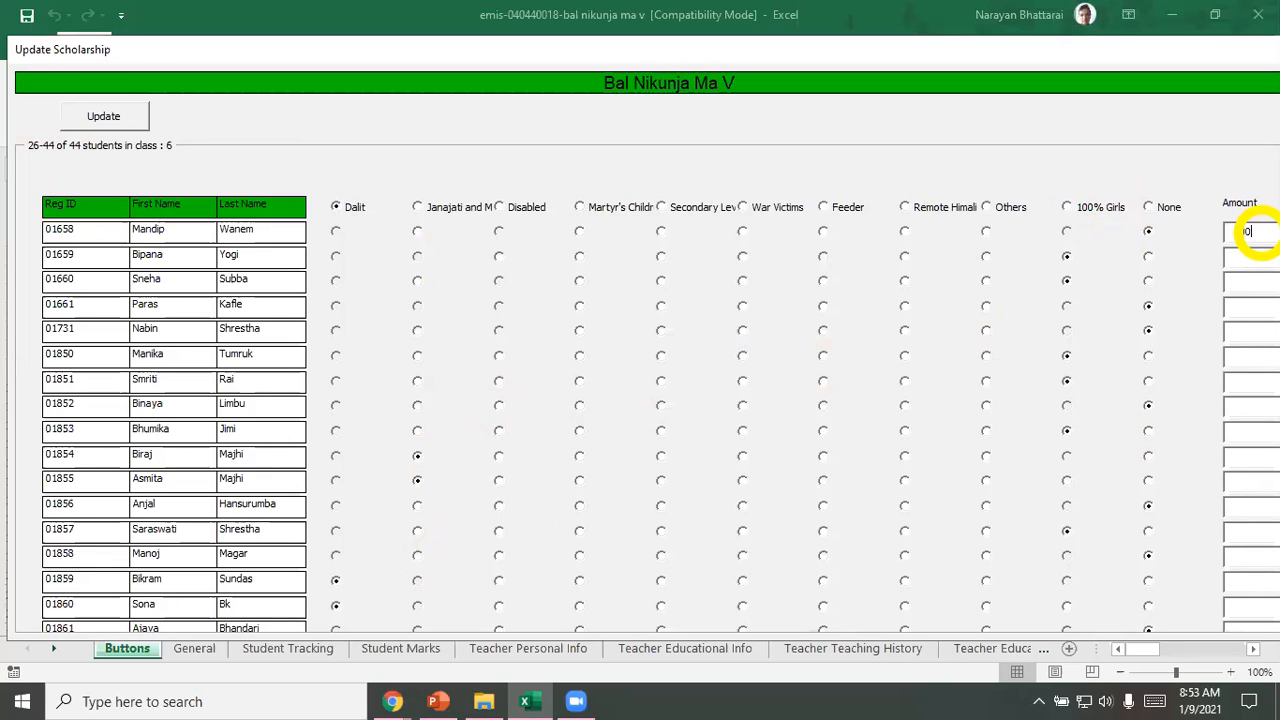
{"action": "key", "text": "BackSpace"}
{"action": "key", "text": "BackSpace"}
{"action": "key", "text": "BackSpace"}
Step: Set the scholarship amount to 400 for the second, third and fourth students, and update the scholarship records
{"action": "left_click", "coordinate": [1247, 256]}
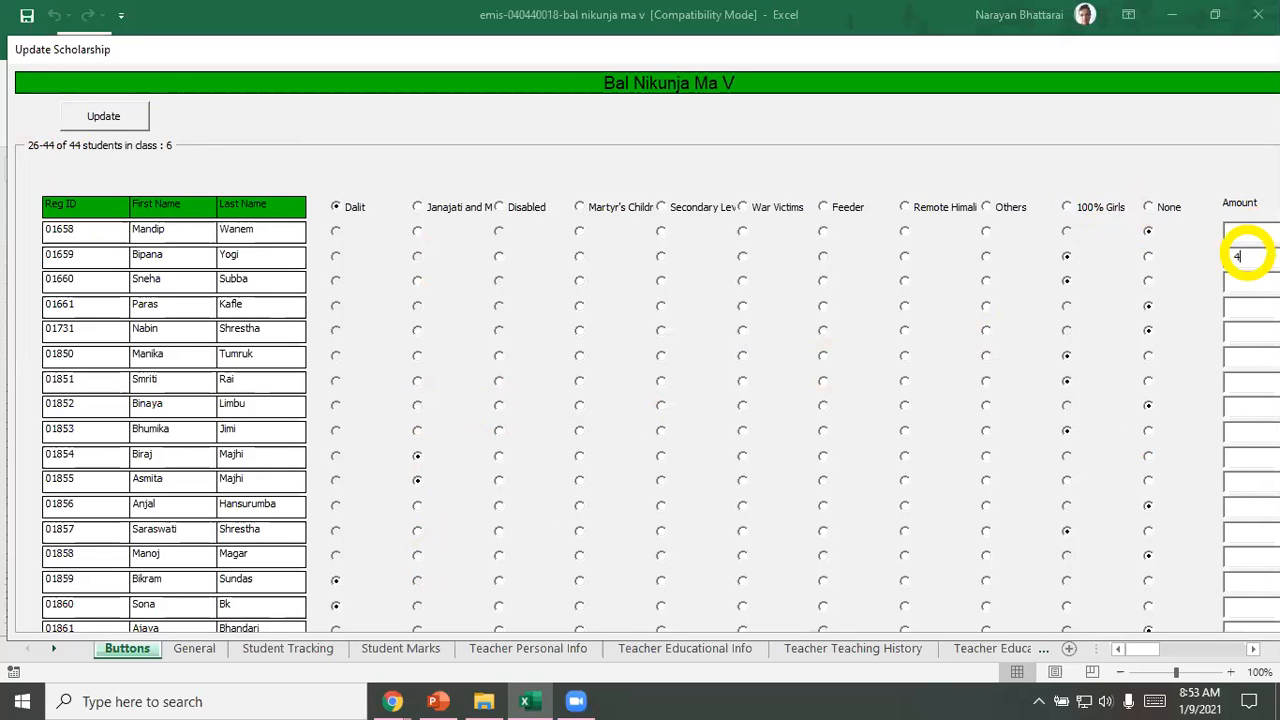
{"action": "type", "text": "400"}
{"action": "left_click", "coordinate": [1244, 283]}
{"action": "type", "text": "400"}
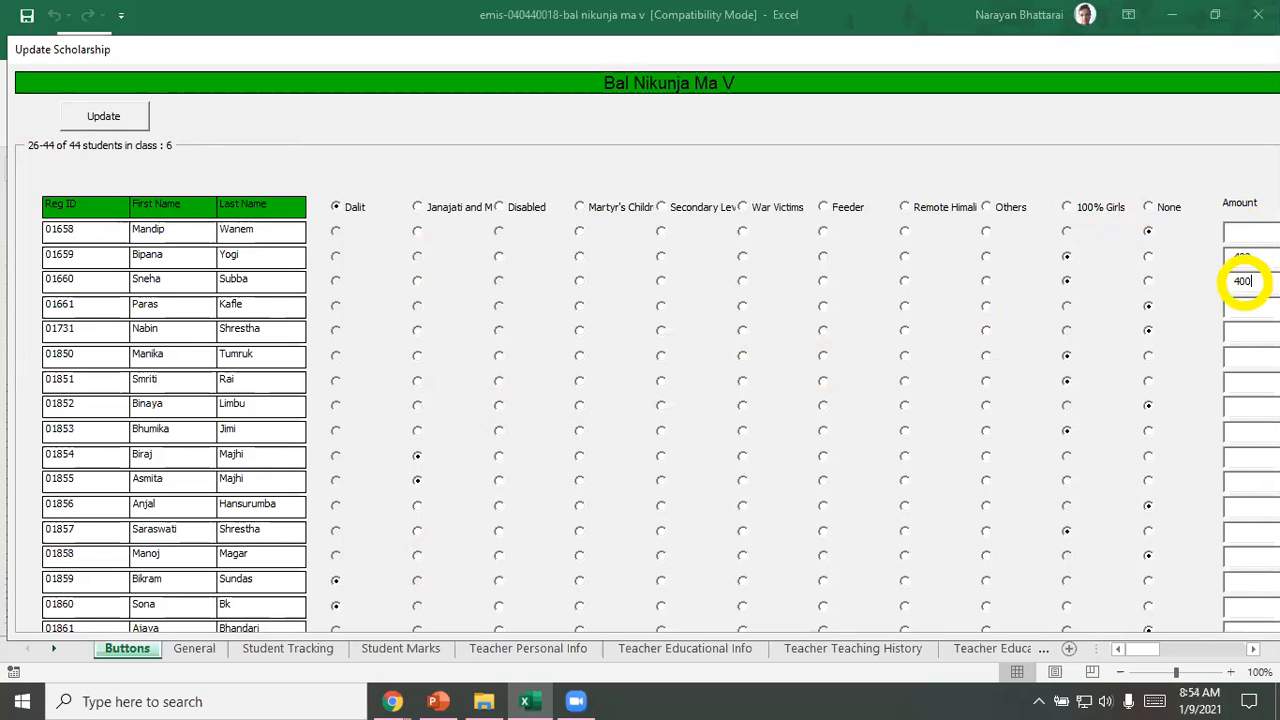
{"action": "left_click", "coordinate": [1250, 316]}
{"action": "type", "text": "400"}
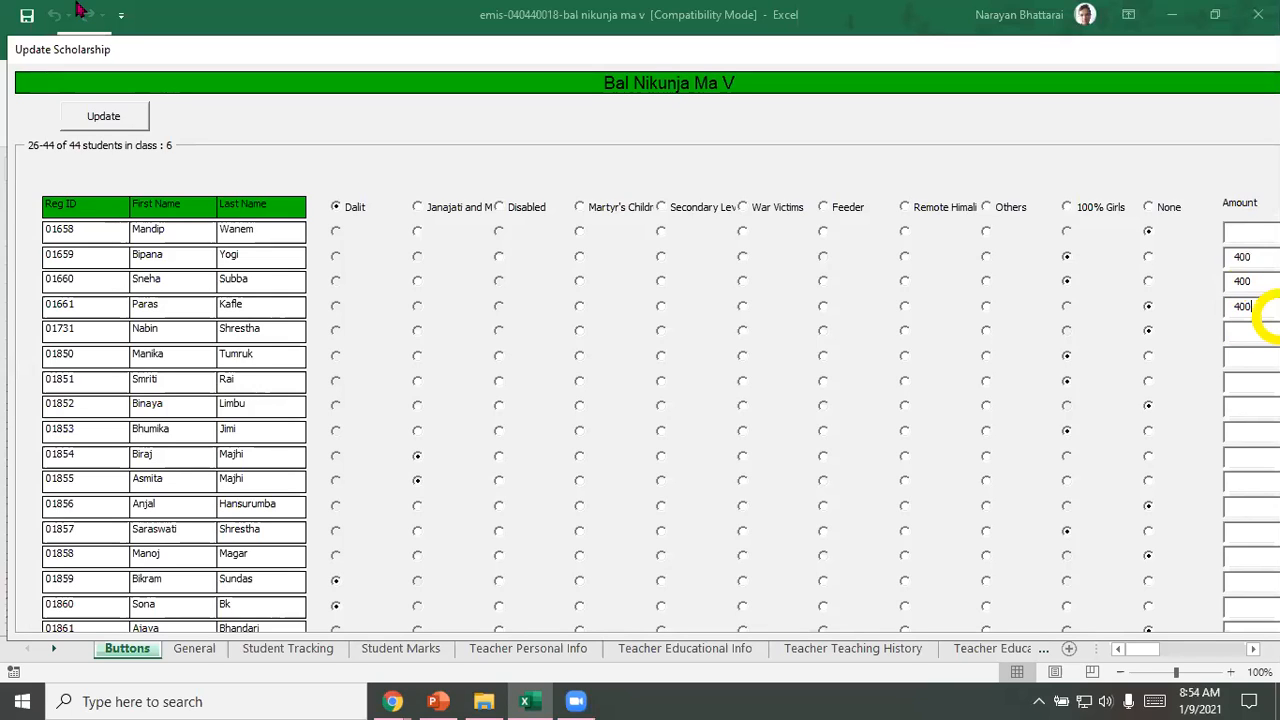
{"action": "left_click", "coordinate": [105, 118]}
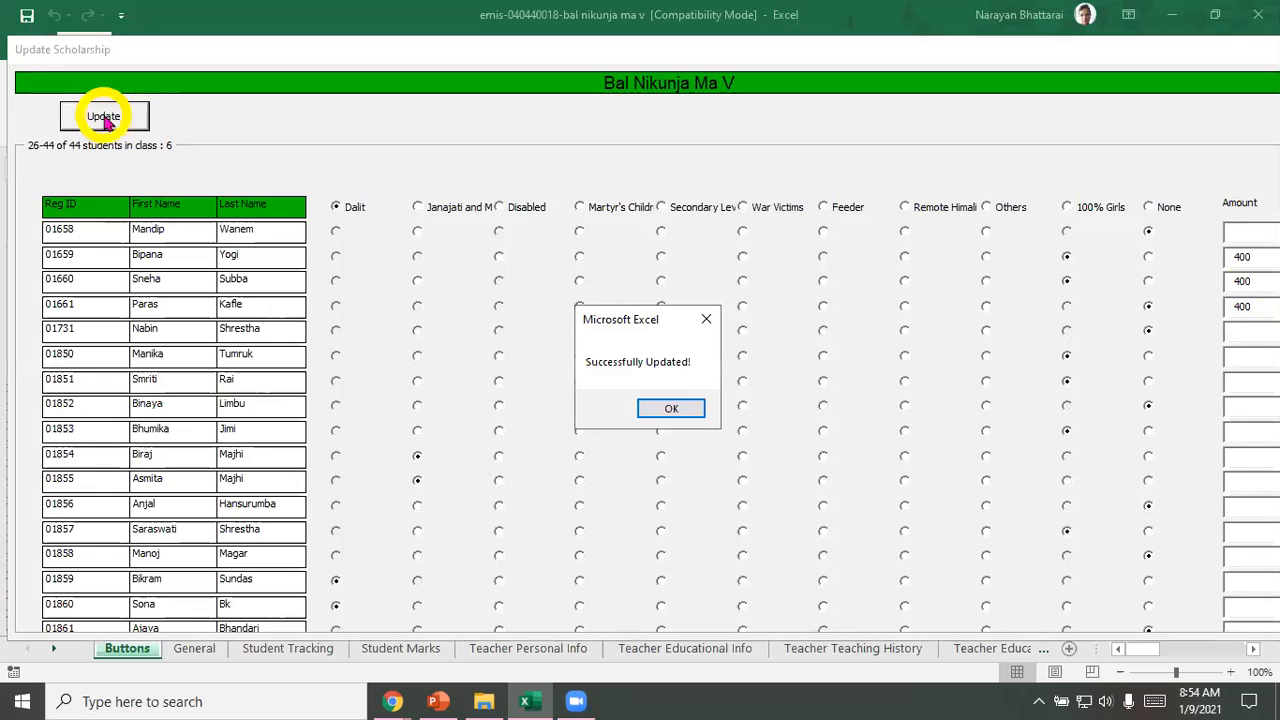
{"action": "left_click", "coordinate": [671, 408]}
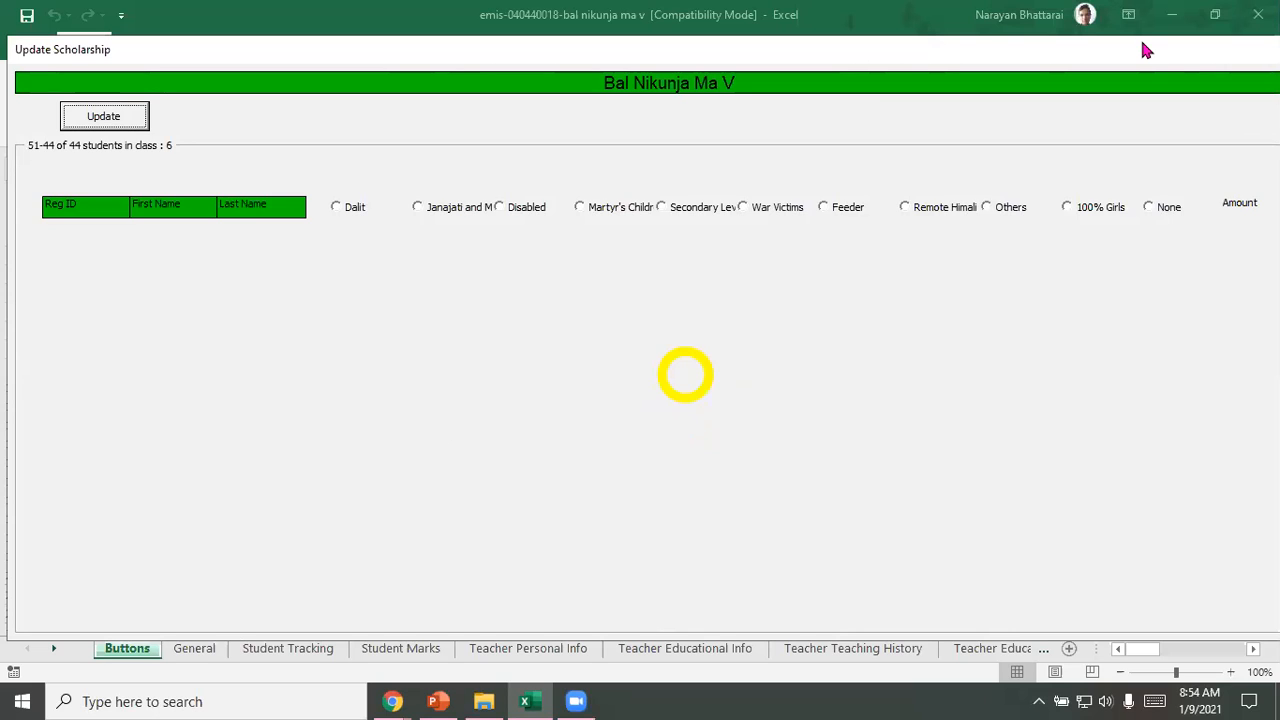
Step: Close the empty scholarship form and open the class update form for year 2077 and class 6
{"action": "left_click_drag", "start_coordinate": [1142, 44], "coordinate": [990, 60]}
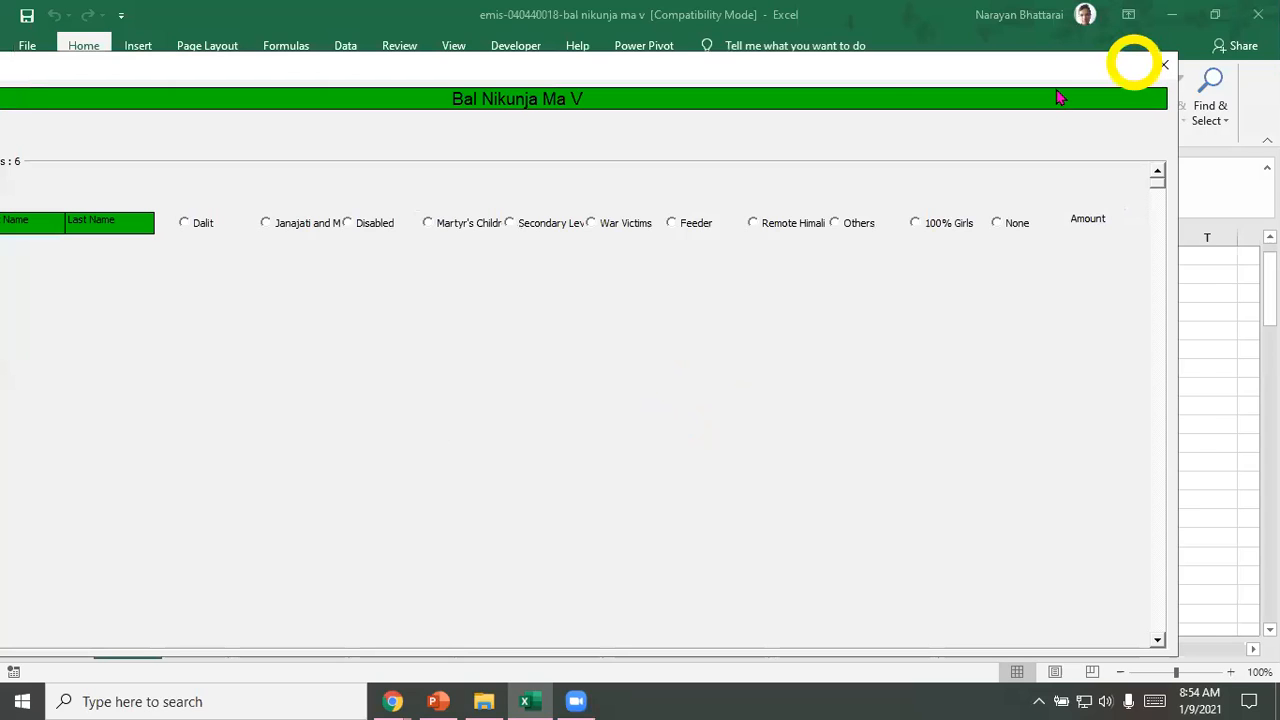
{"action": "left_click", "coordinate": [1164, 65]}
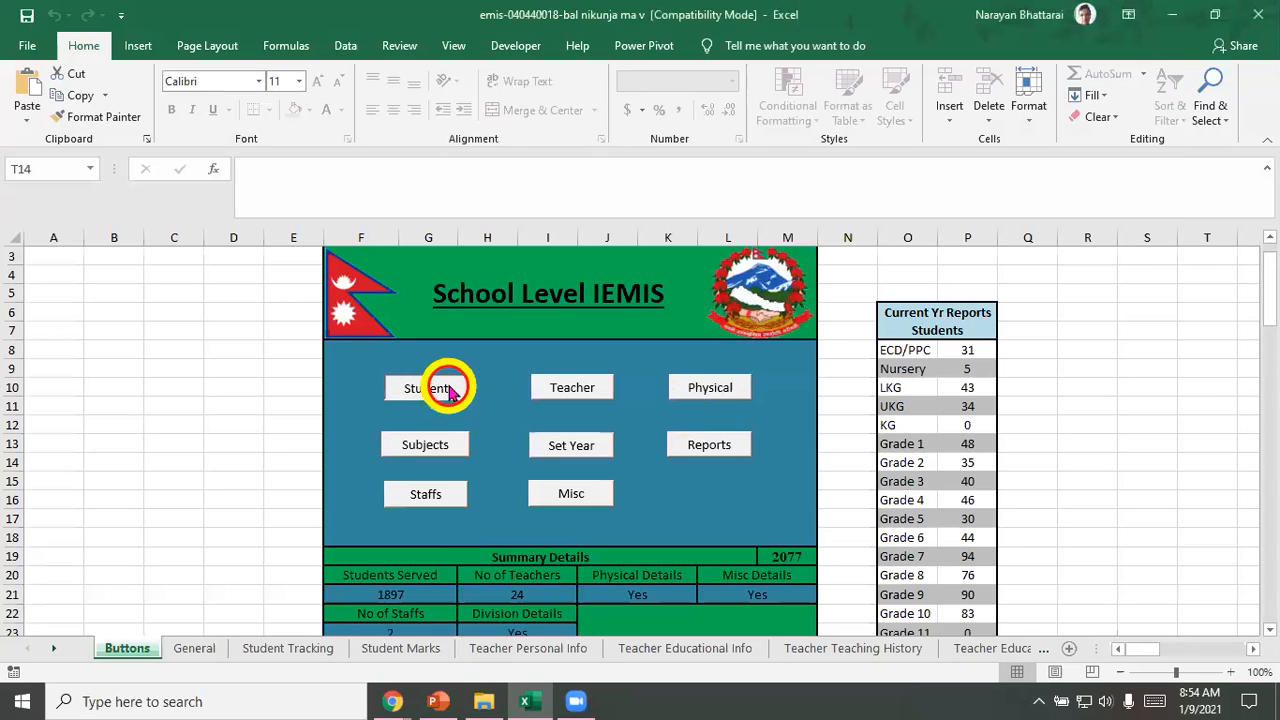
{"action": "left_click", "coordinate": [764, 353]}
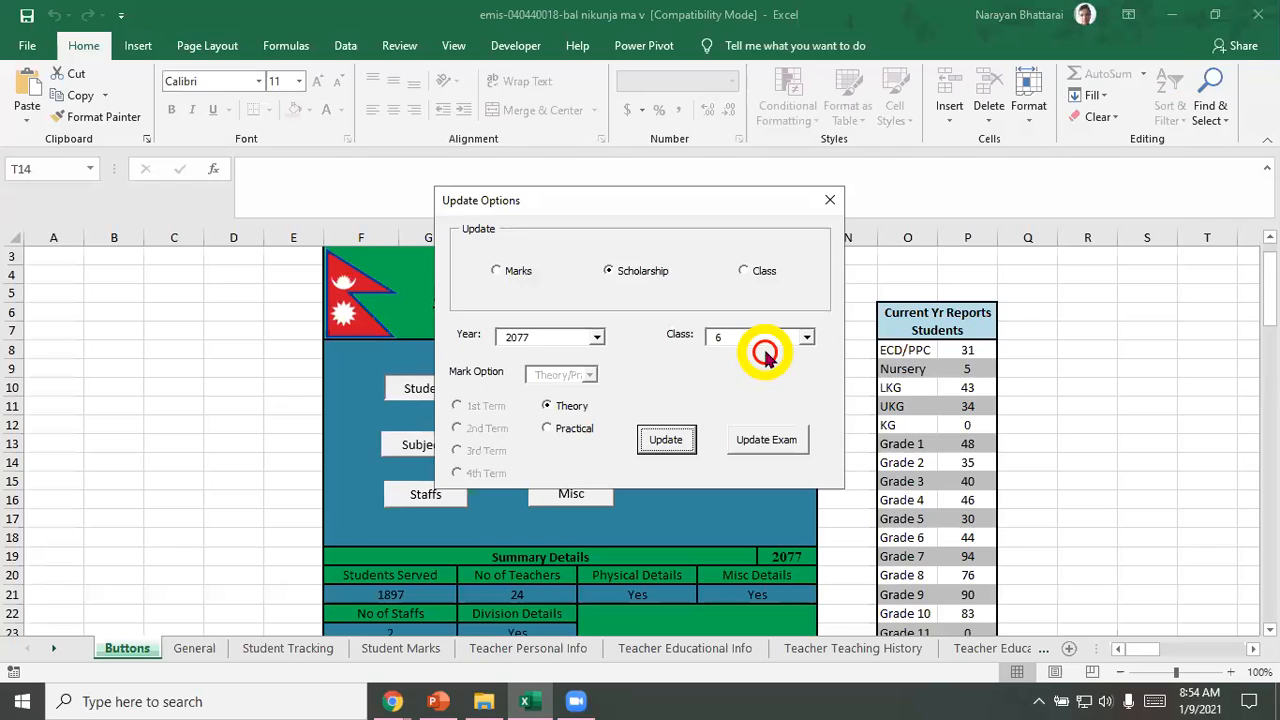
{"action": "left_click", "coordinate": [744, 271]}
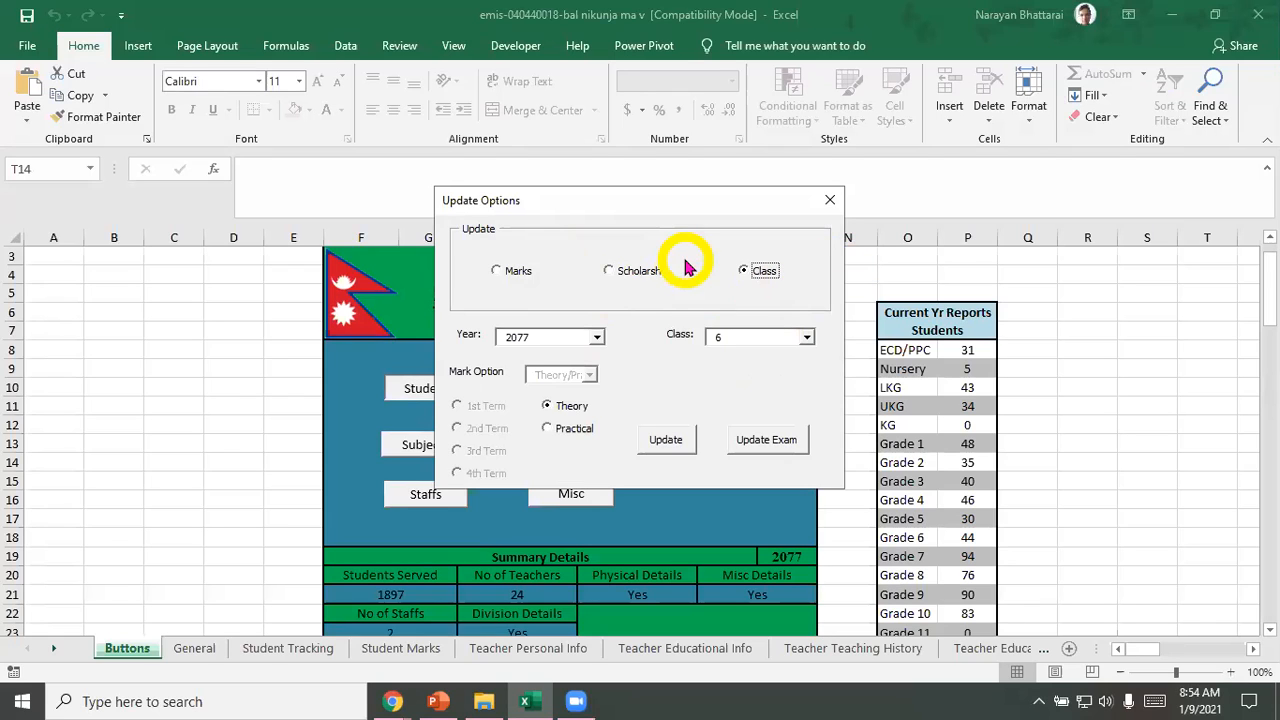
{"action": "left_click", "coordinate": [686, 443]}
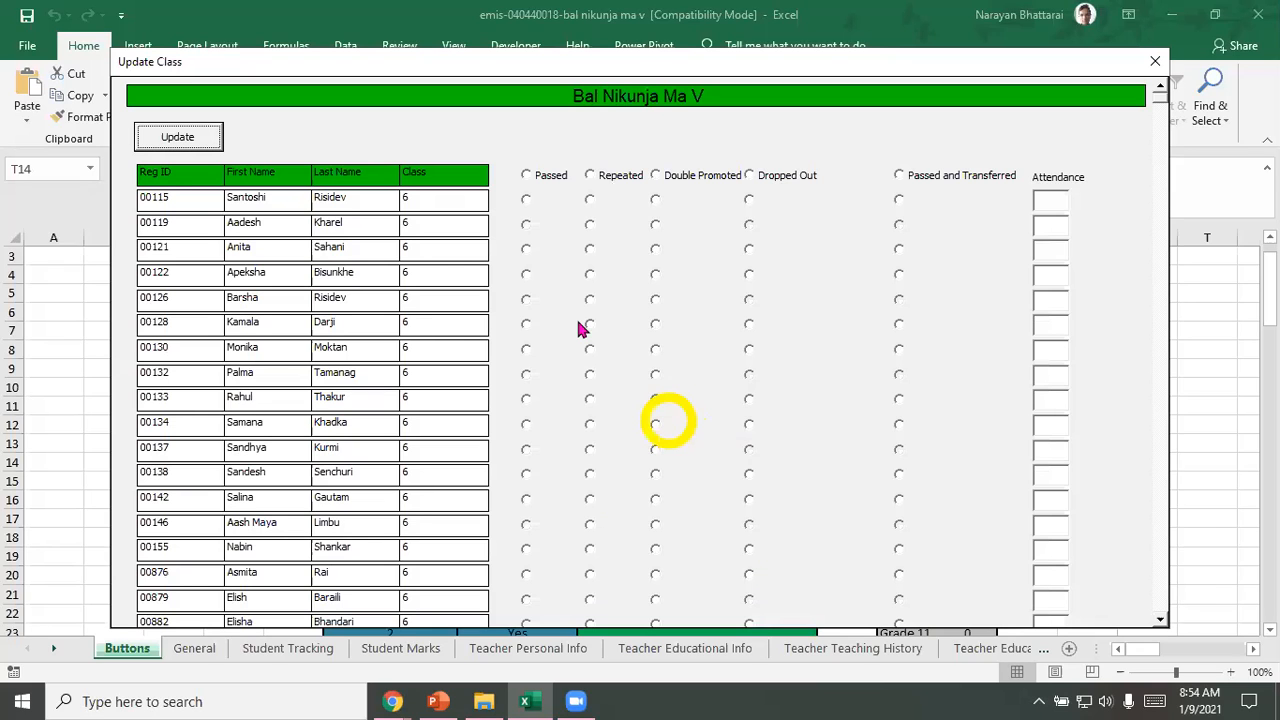
{"action": "left_click", "coordinate": [988, 208]}
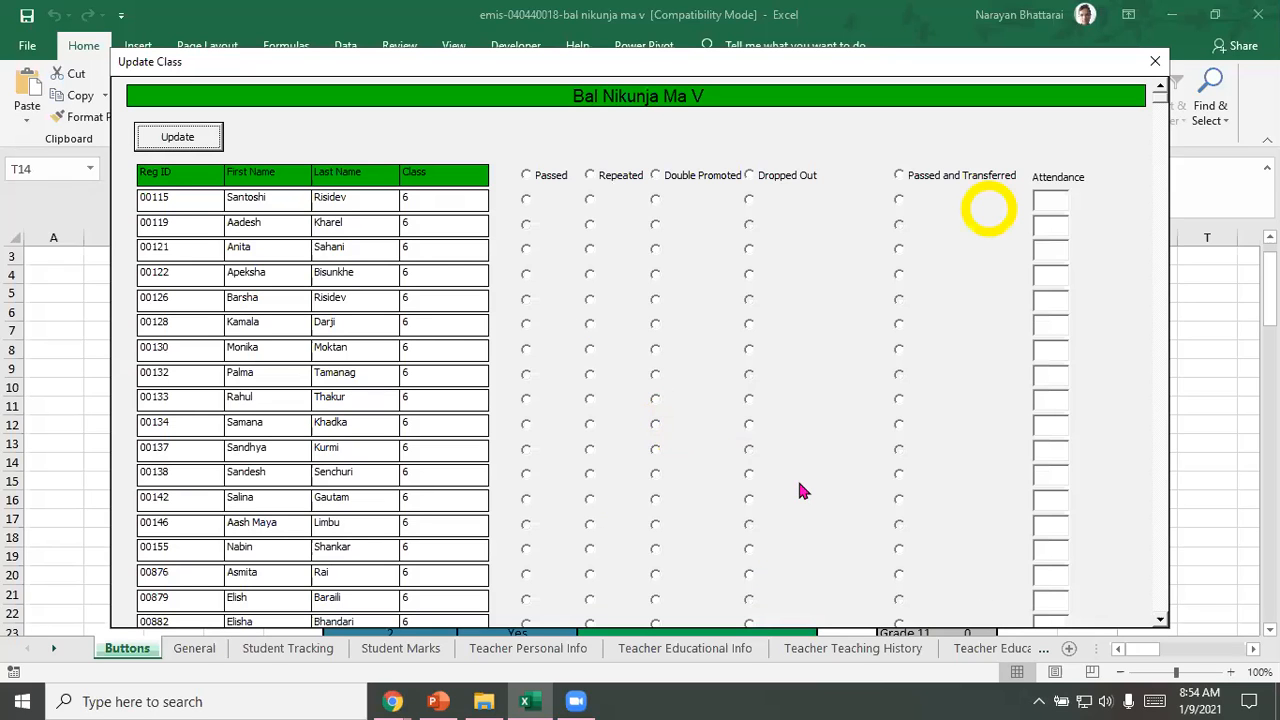
{"action": "left_click", "coordinate": [756, 476]}
{"action": "left_click", "coordinate": [192, 76]}
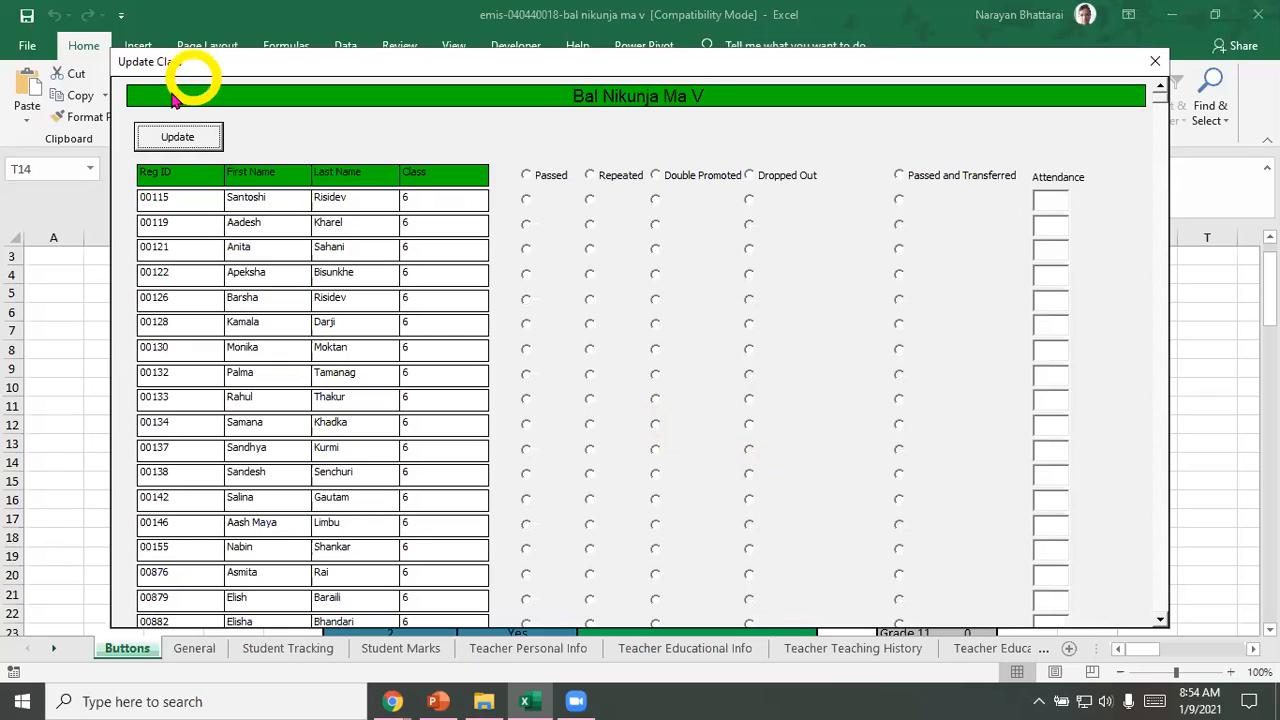
{"action": "left_click", "coordinate": [462, 127]}
Step: Mark all listed class 6 students as Passed, except the third and eighth students, who are set to Repeated
{"action": "left_click", "coordinate": [531, 175]}
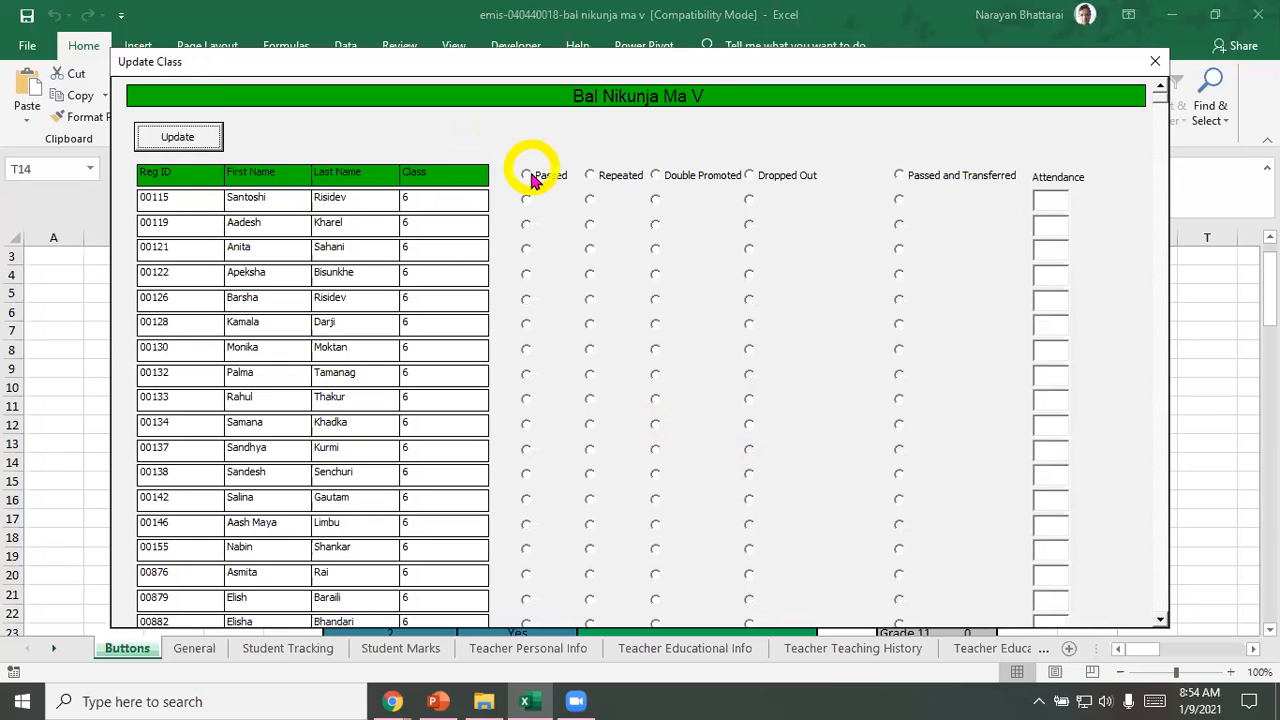
{"action": "left_click", "coordinate": [531, 176]}
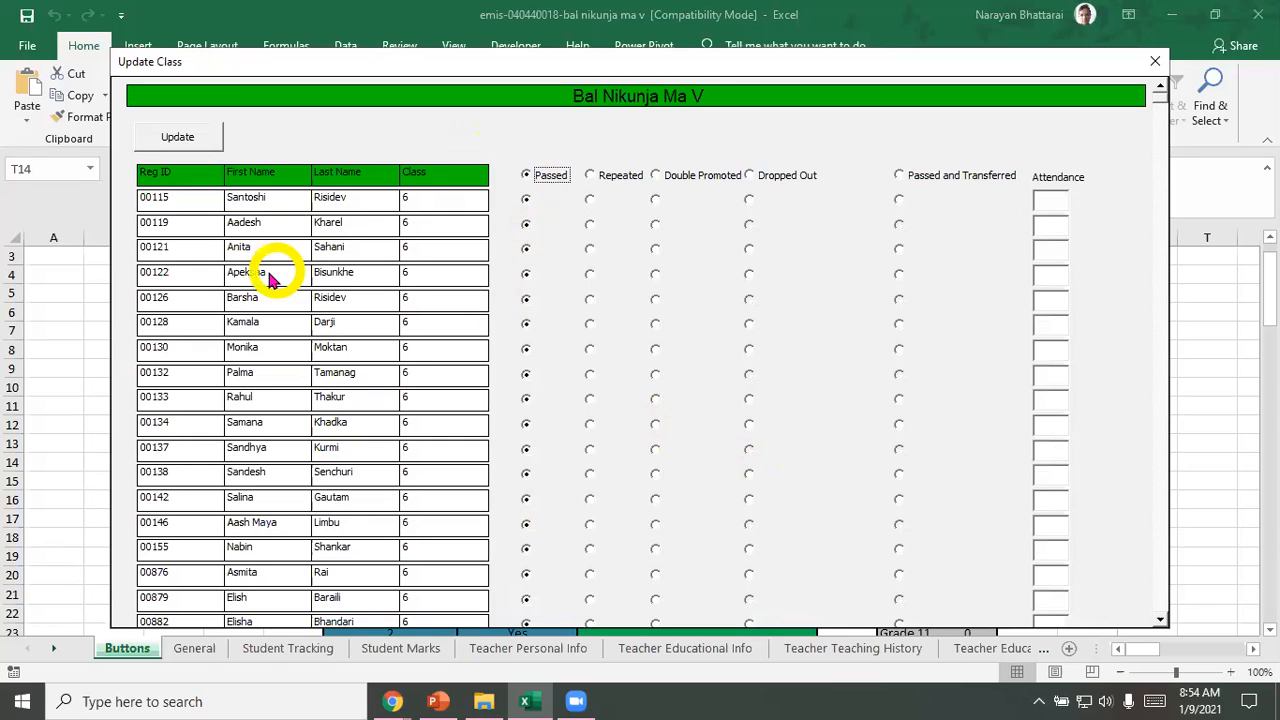
{"action": "left_click", "coordinate": [592, 249]}
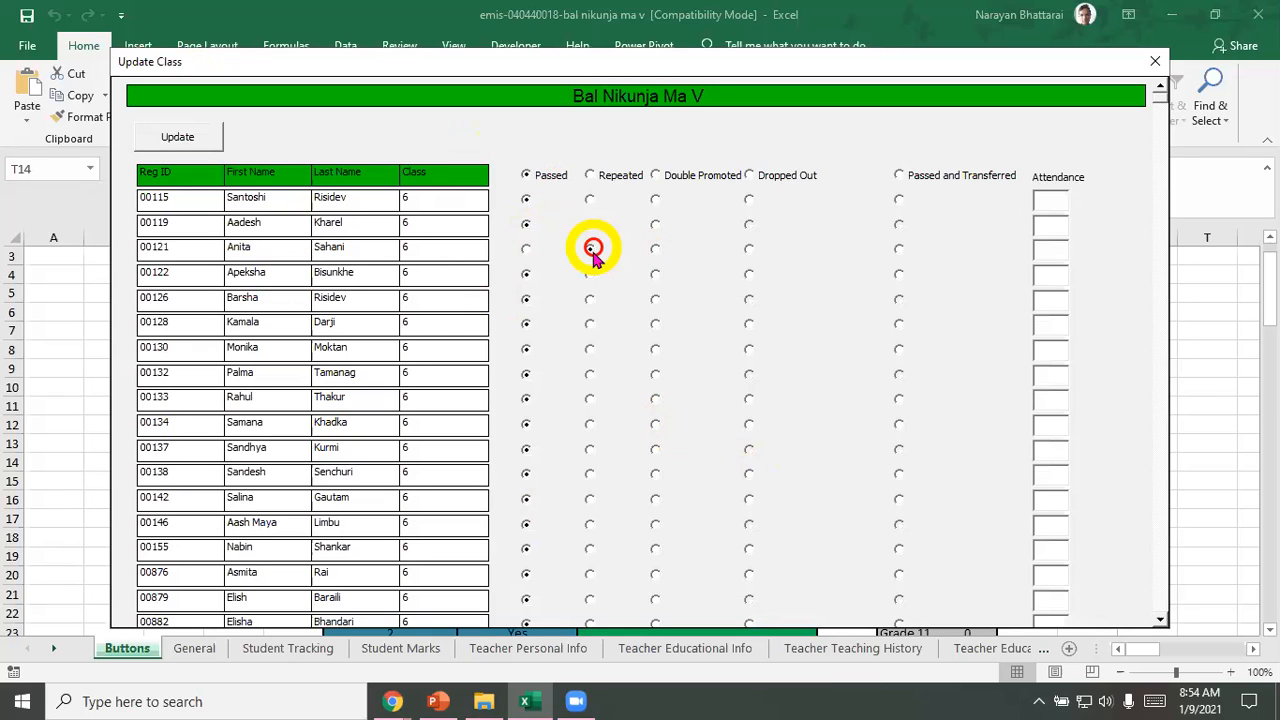
{"action": "left_click", "coordinate": [592, 376]}
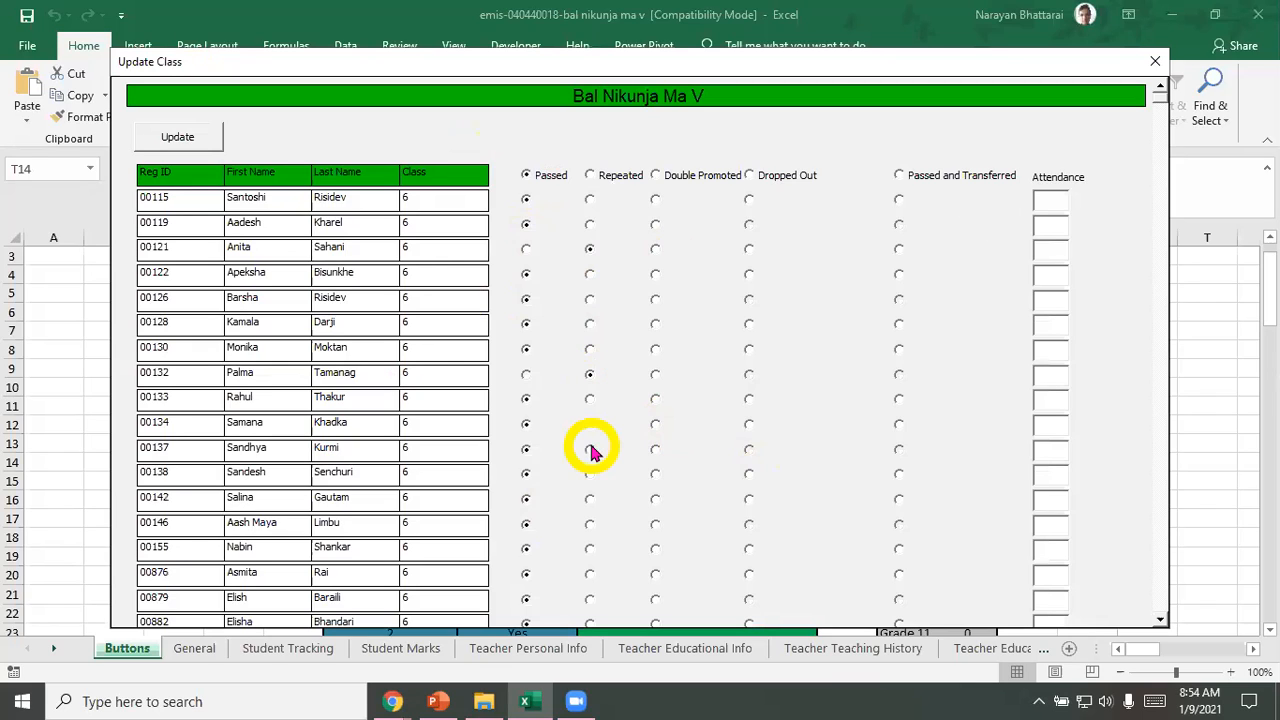
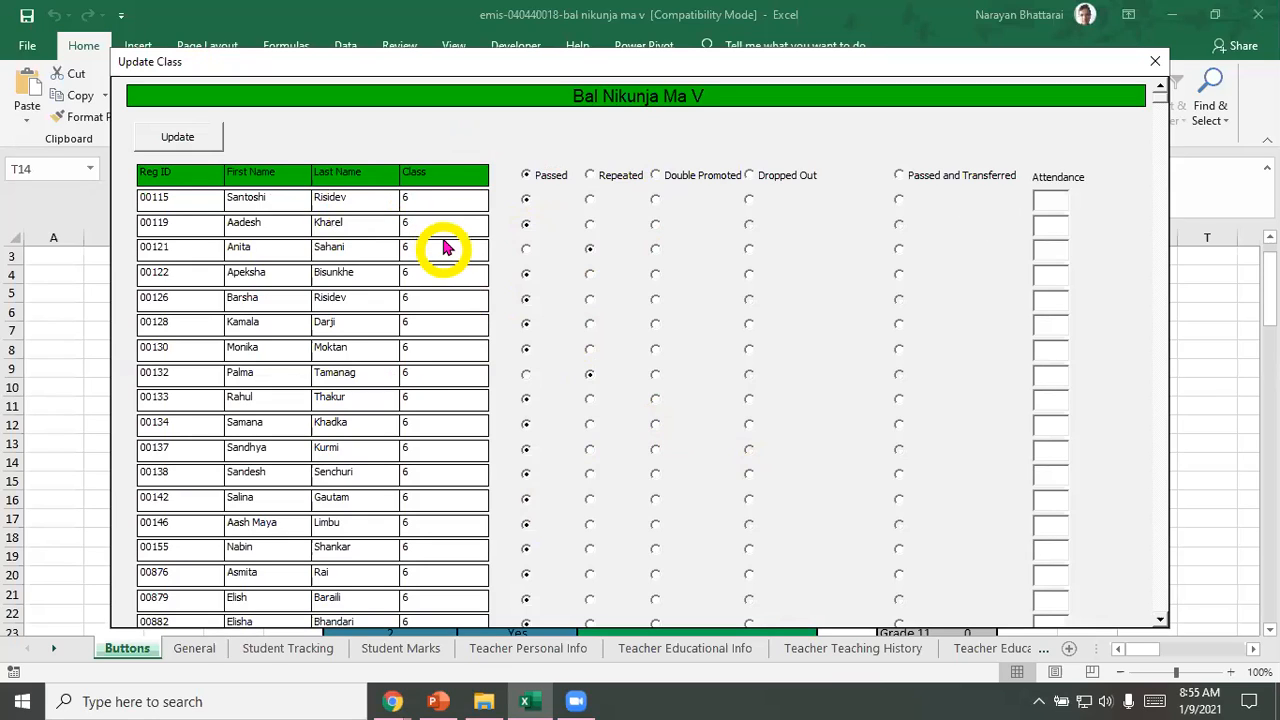
Step: Mark the first class 6 student as Double Promoted, the eleventh as Dropped Out, and the sixteenth as Passed and Transferred
{"action": "left_click", "coordinate": [655, 199]}
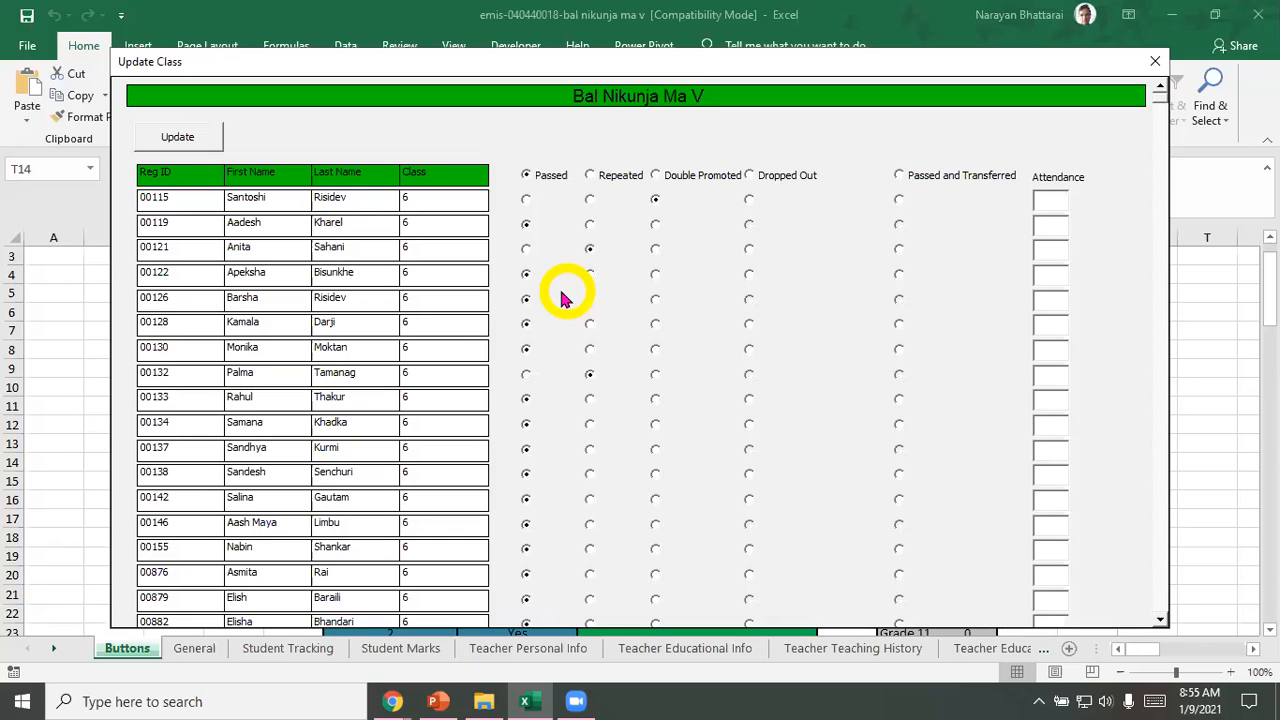
{"action": "left_click", "coordinate": [755, 453]}
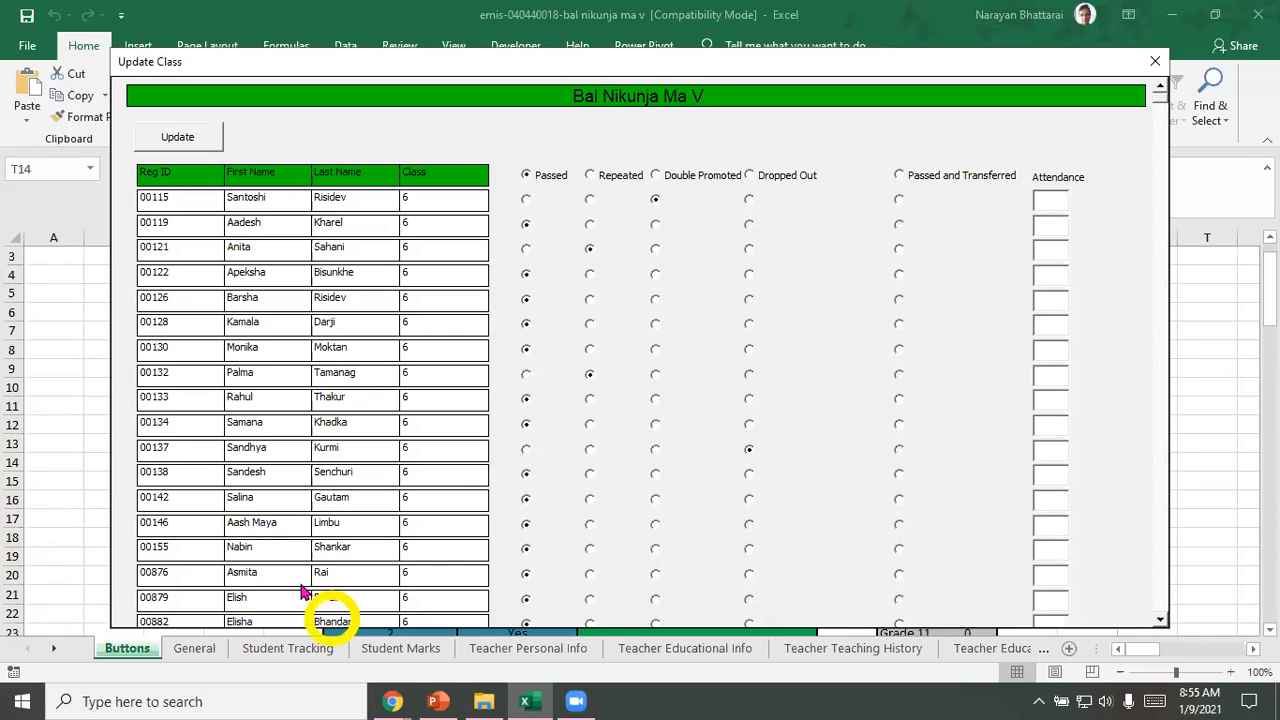
{"action": "left_click", "coordinate": [898, 574]}
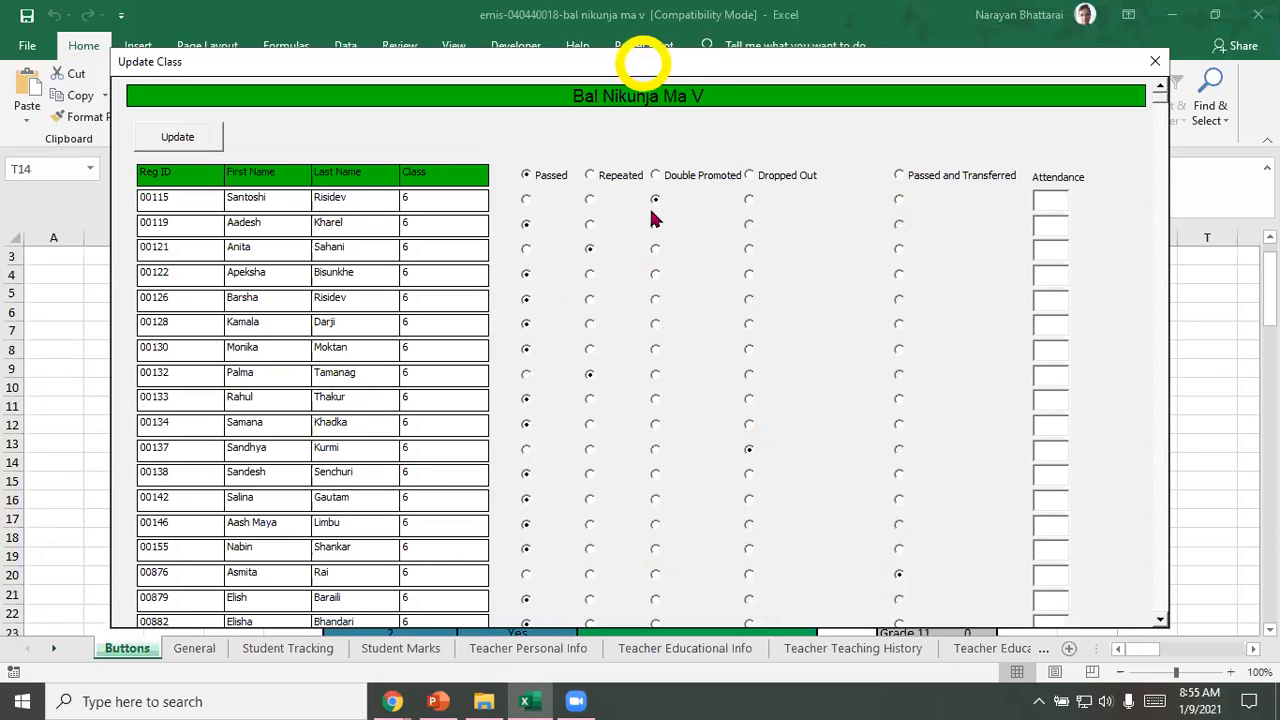
Step: Try to update the class 6 results with the attendance left blank, and close the class update form
{"action": "left_click", "coordinate": [1081, 193]}
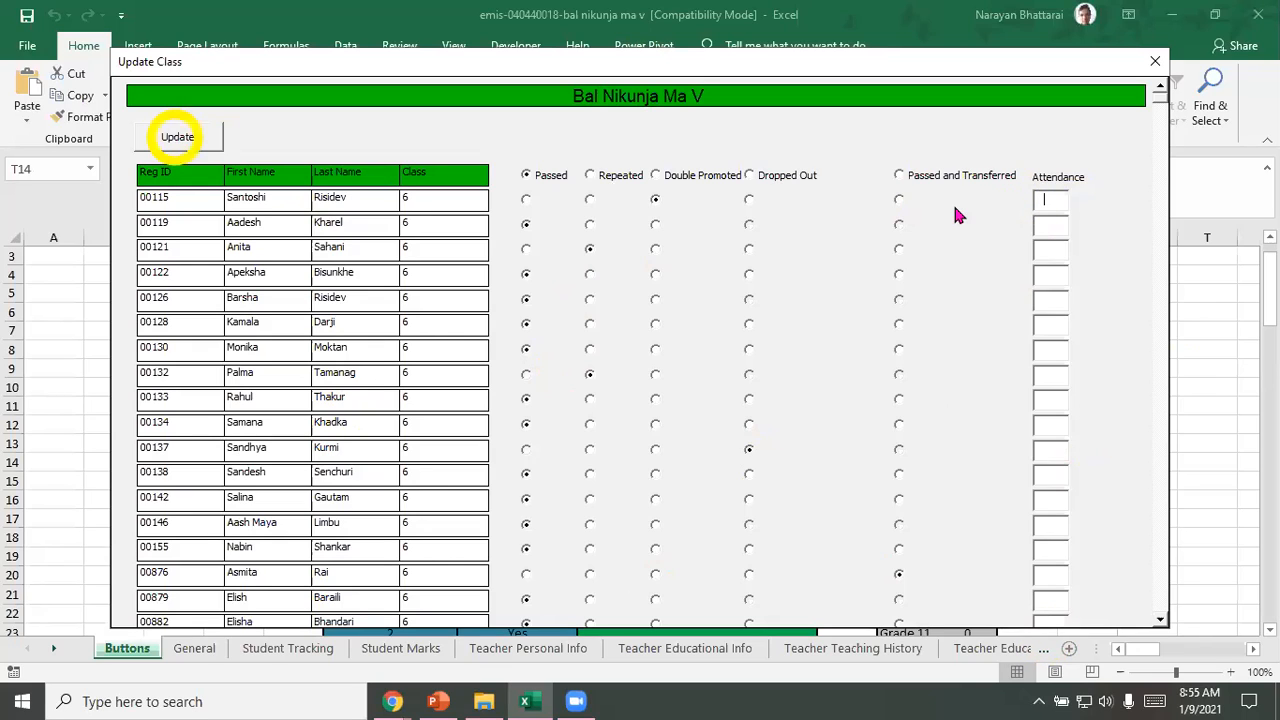
{"action": "left_click", "coordinate": [177, 138]}
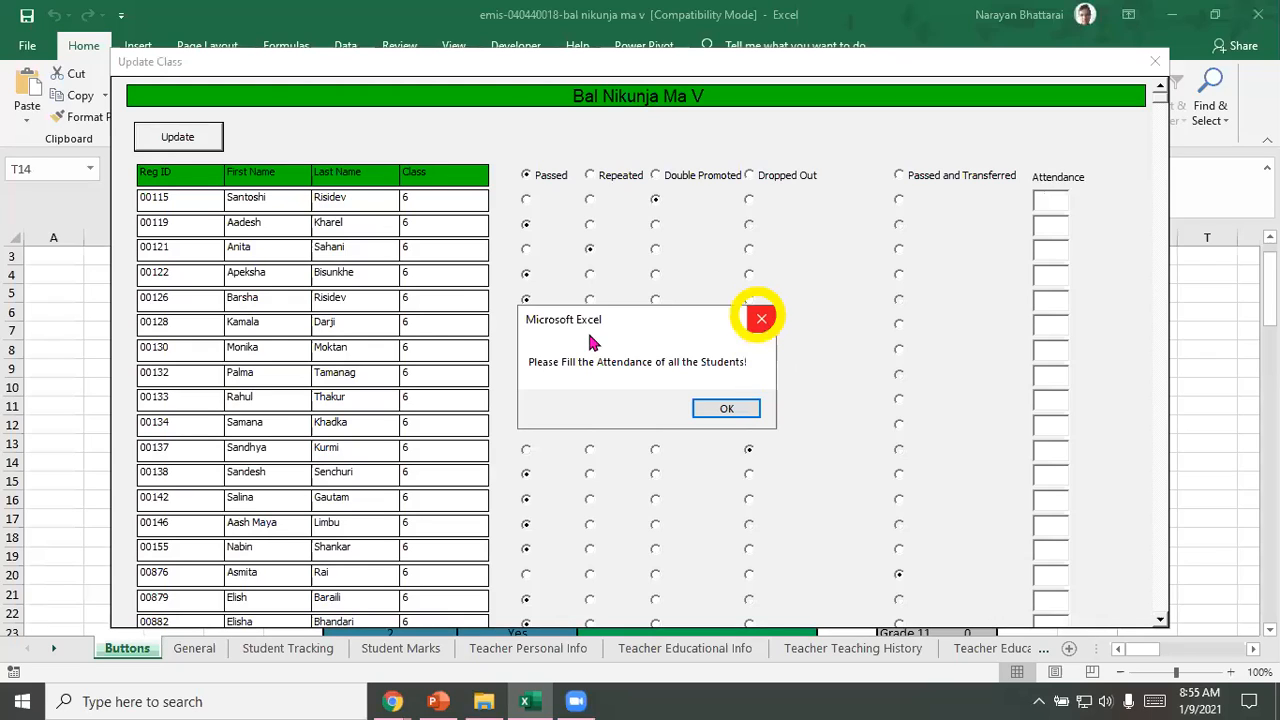
{"action": "left_click", "coordinate": [760, 318]}
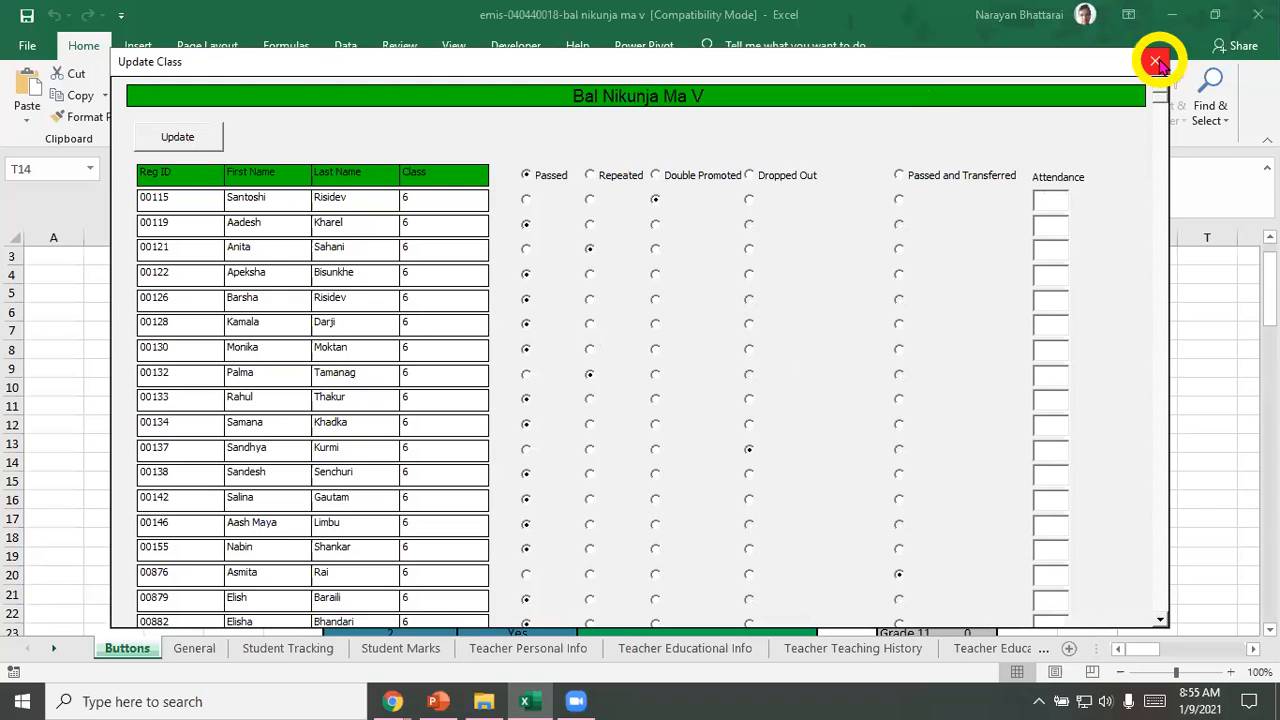
{"action": "left_click", "coordinate": [1157, 62]}
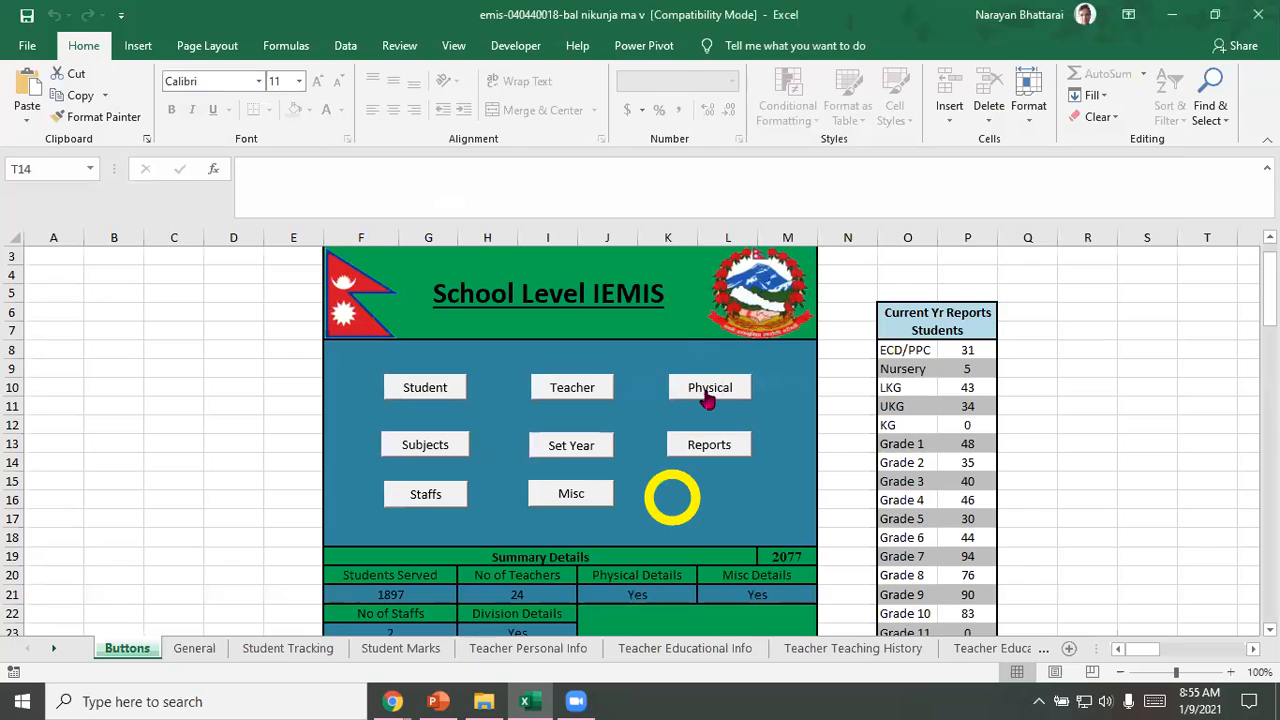
Step: Open the class update form for the ECD students for year 2077
{"action": "left_click", "coordinate": [422, 390]}
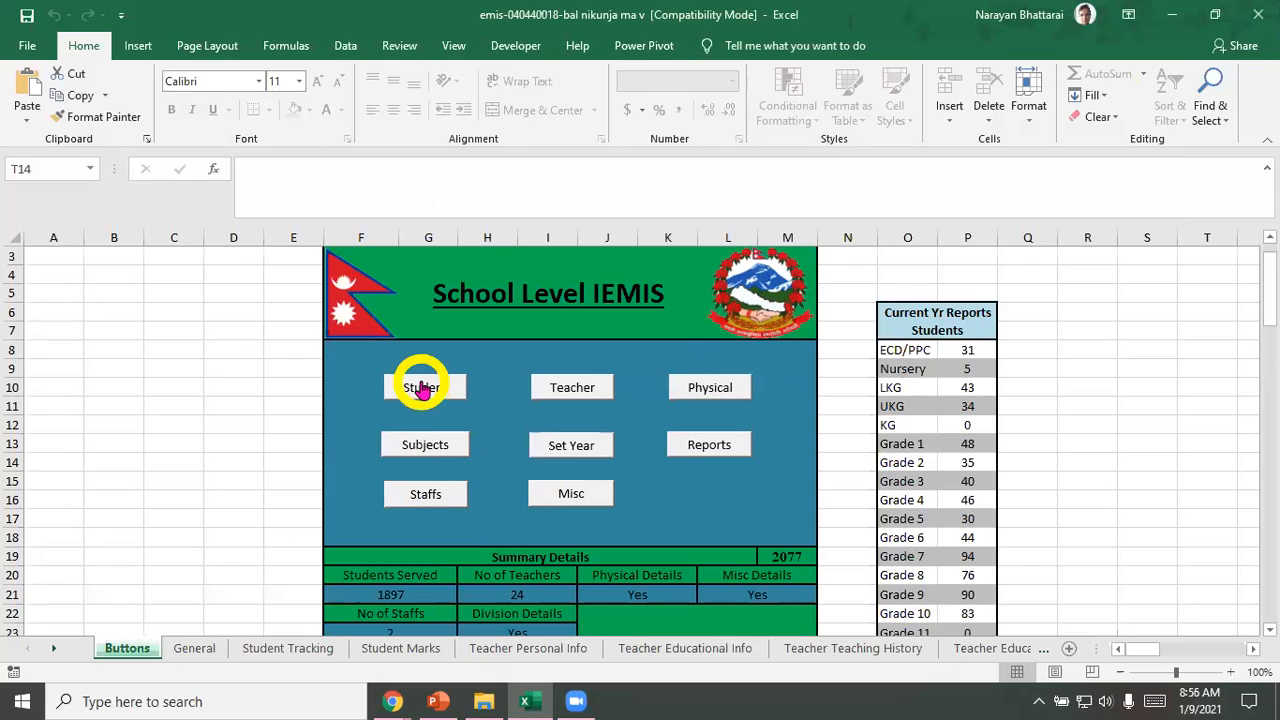
{"action": "left_click", "coordinate": [422, 390]}
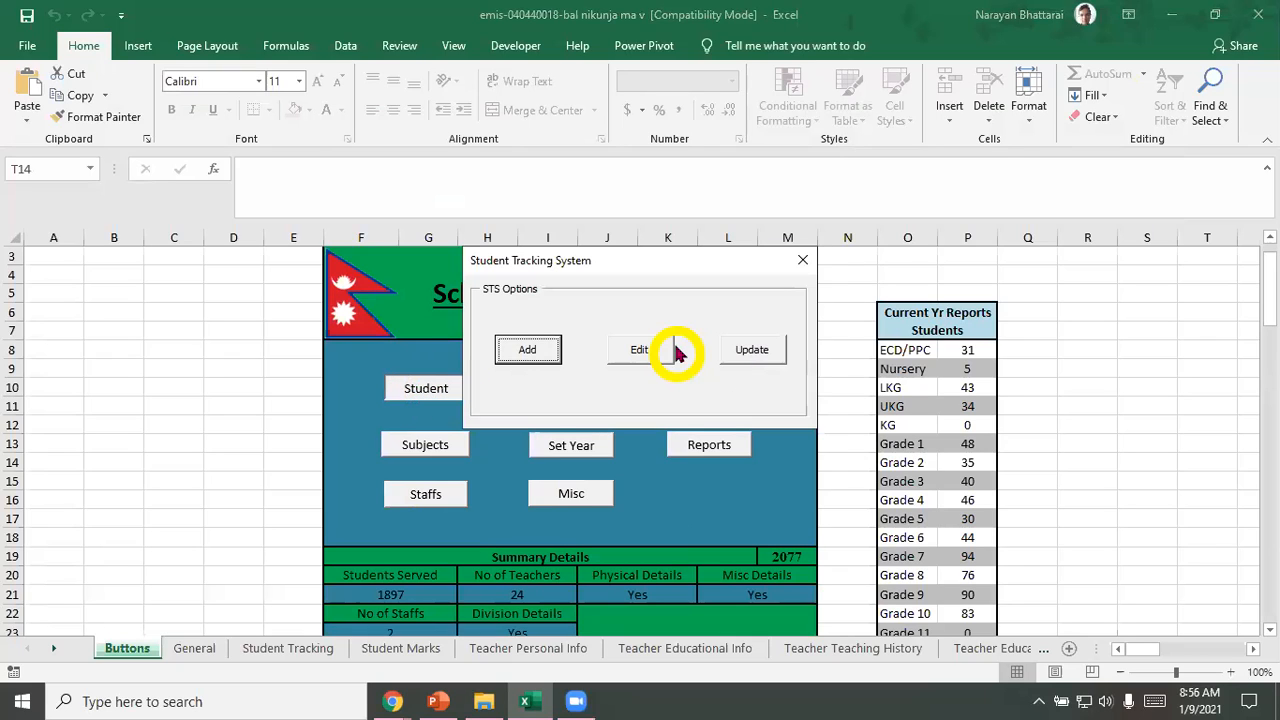
{"action": "left_click", "coordinate": [752, 350]}
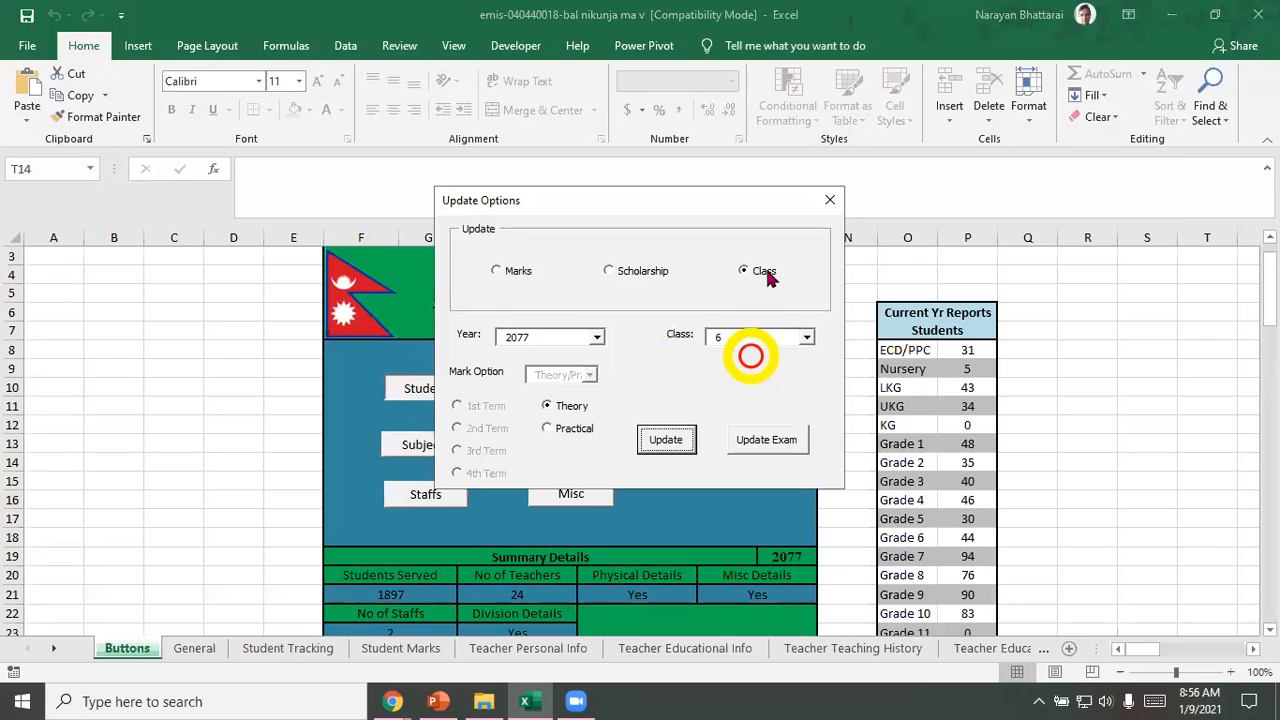
{"action": "left_click", "coordinate": [807, 337]}
{"action": "left_click", "coordinate": [772, 379]}
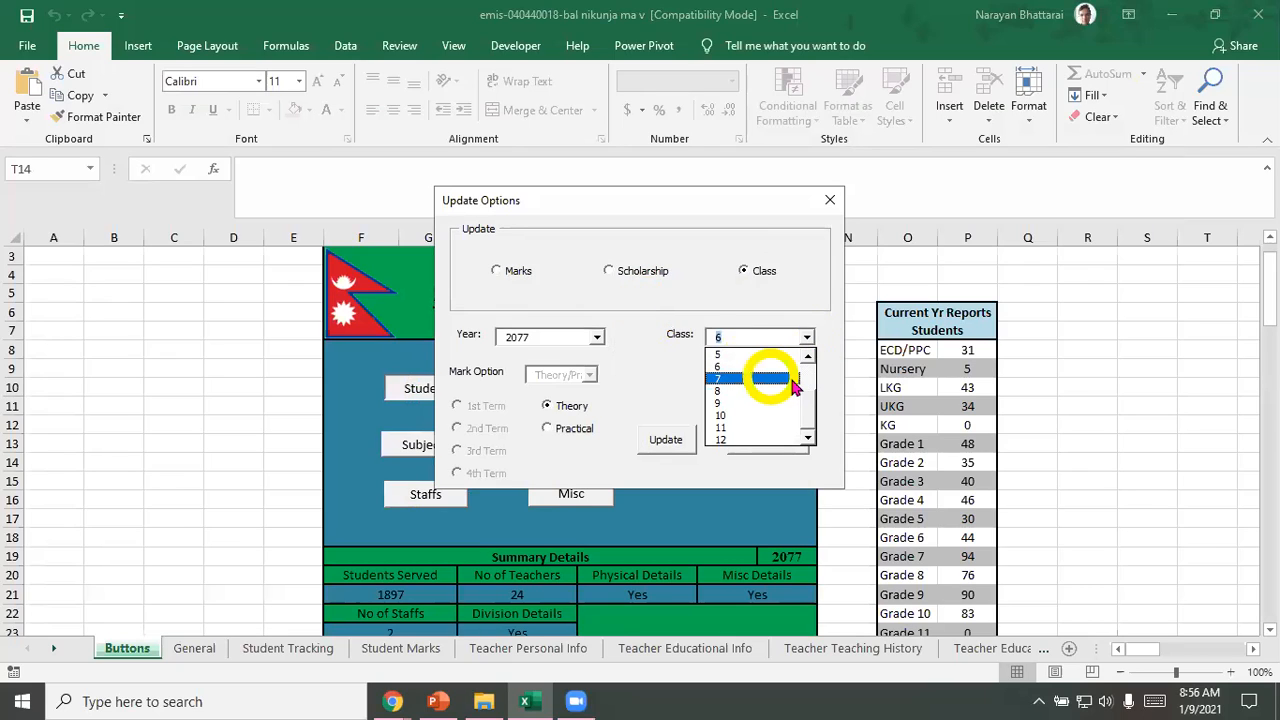
{"action": "left_click", "coordinate": [809, 396]}
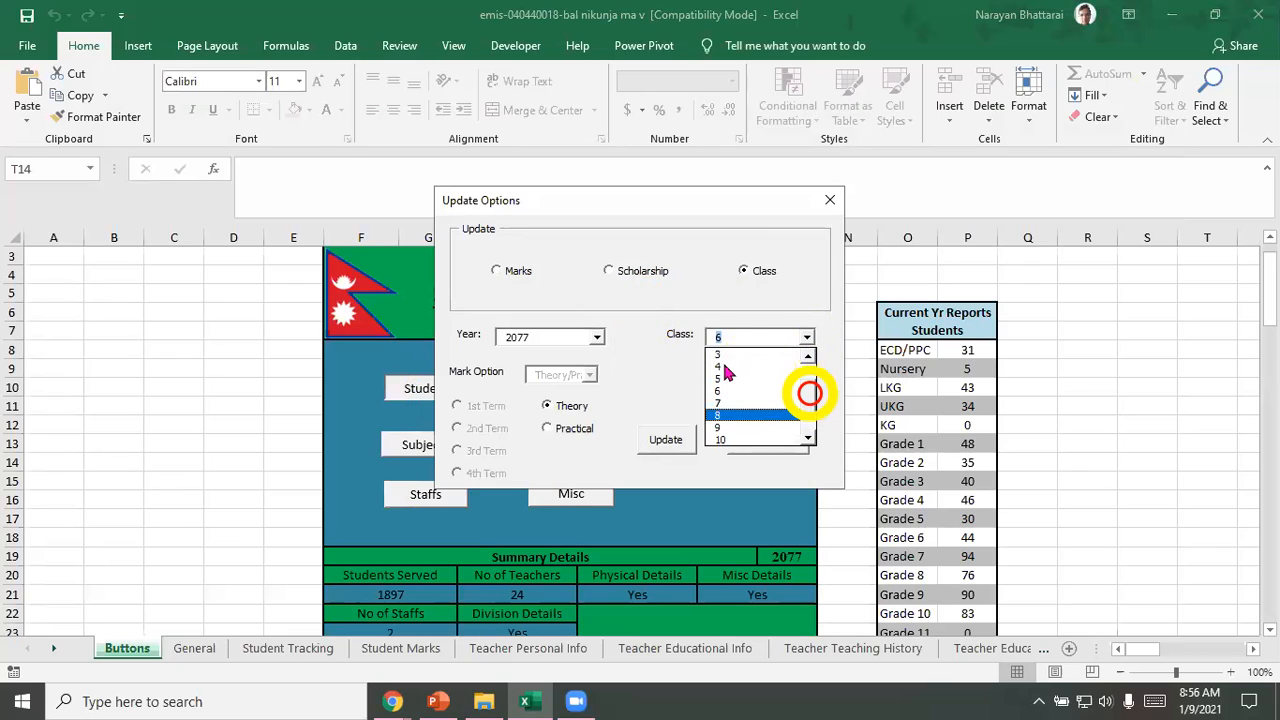
{"action": "left_click", "coordinate": [722, 356]}
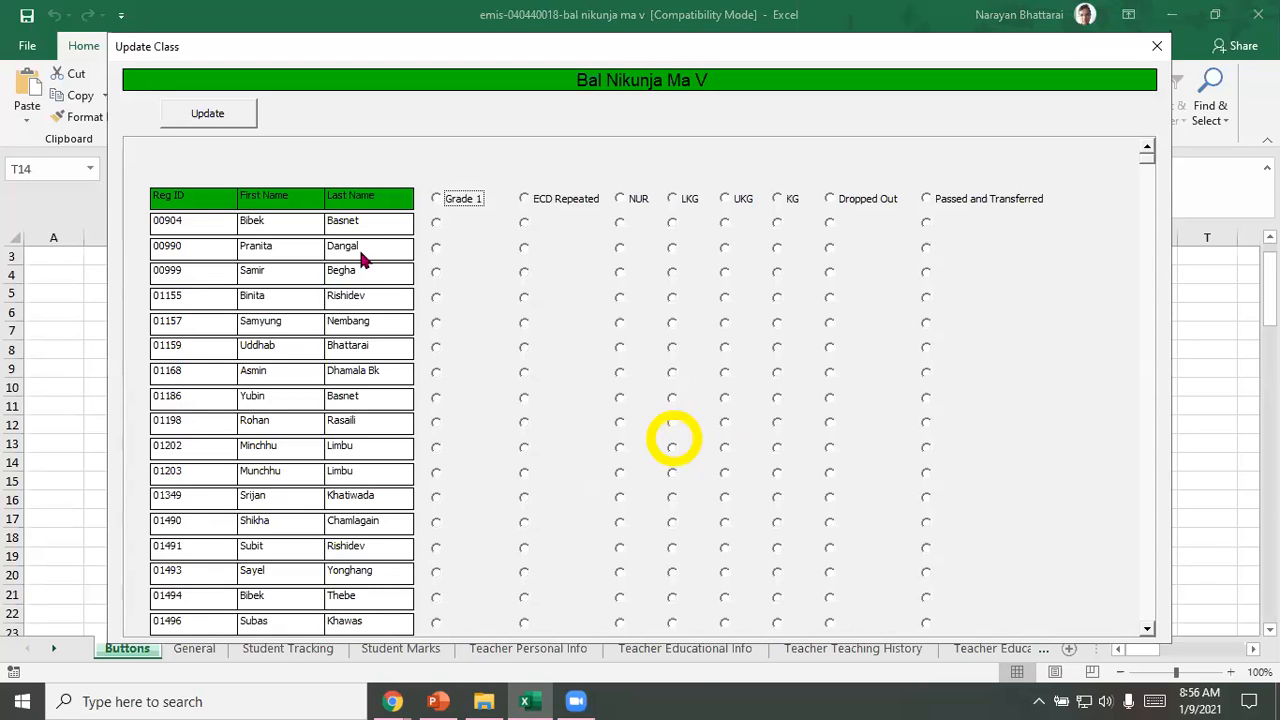
{"action": "left_click", "coordinate": [366, 256]}
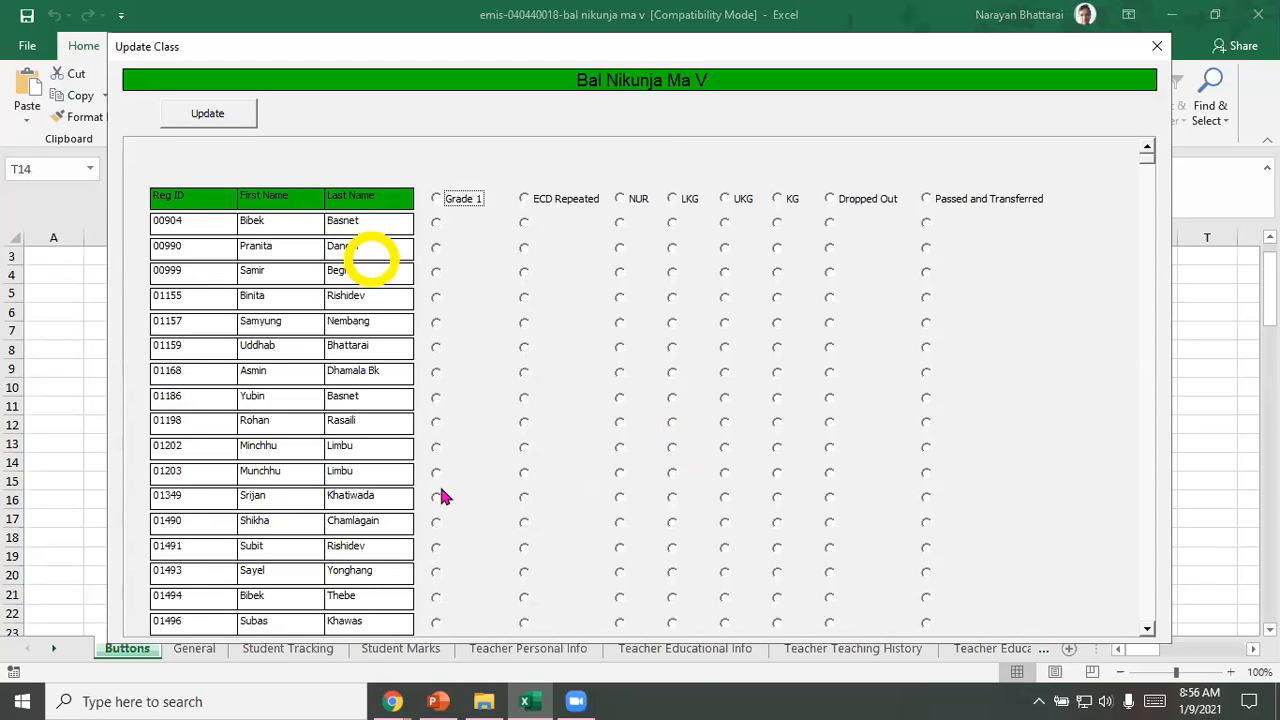
Step: Place the first listed ECD student in LKG, the sixth in UKG, and the eleventh in Grade 1
{"action": "left_click_drag", "start_coordinate": [1147, 160], "coordinate": [1148, 168]}
{"action": "left_click", "coordinate": [1148, 146]}
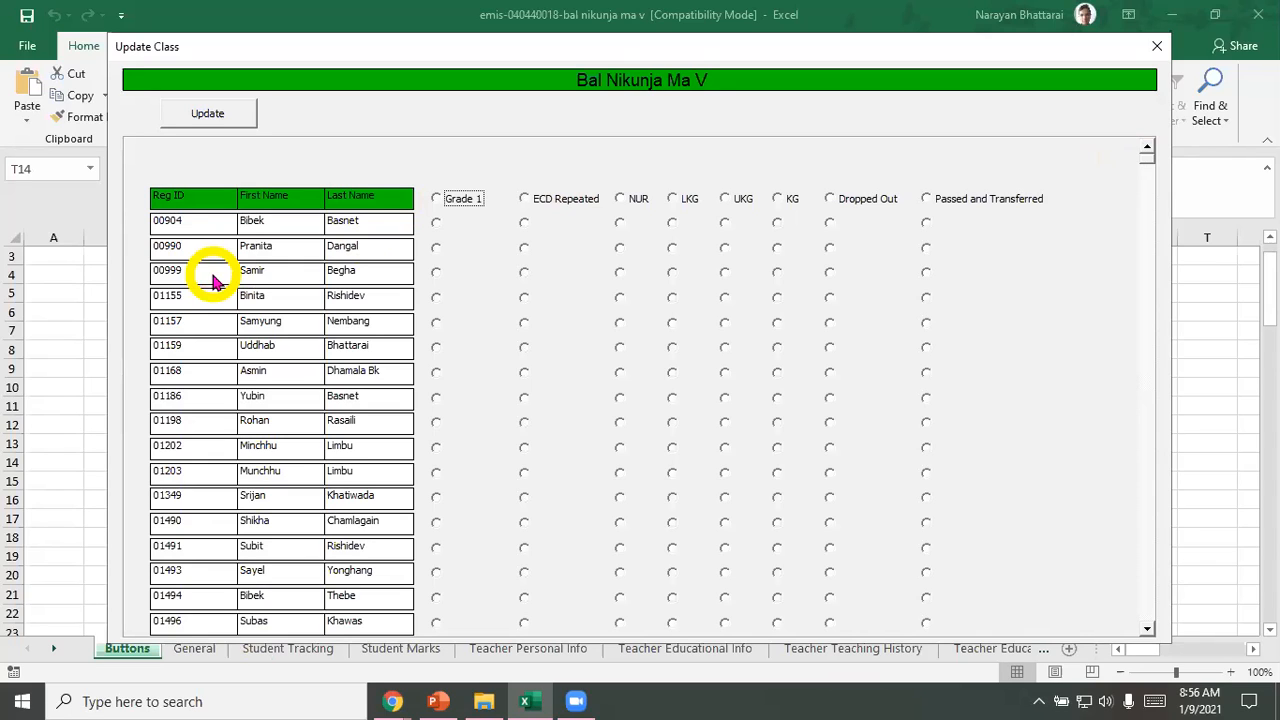
{"action": "left_click", "coordinate": [444, 200]}
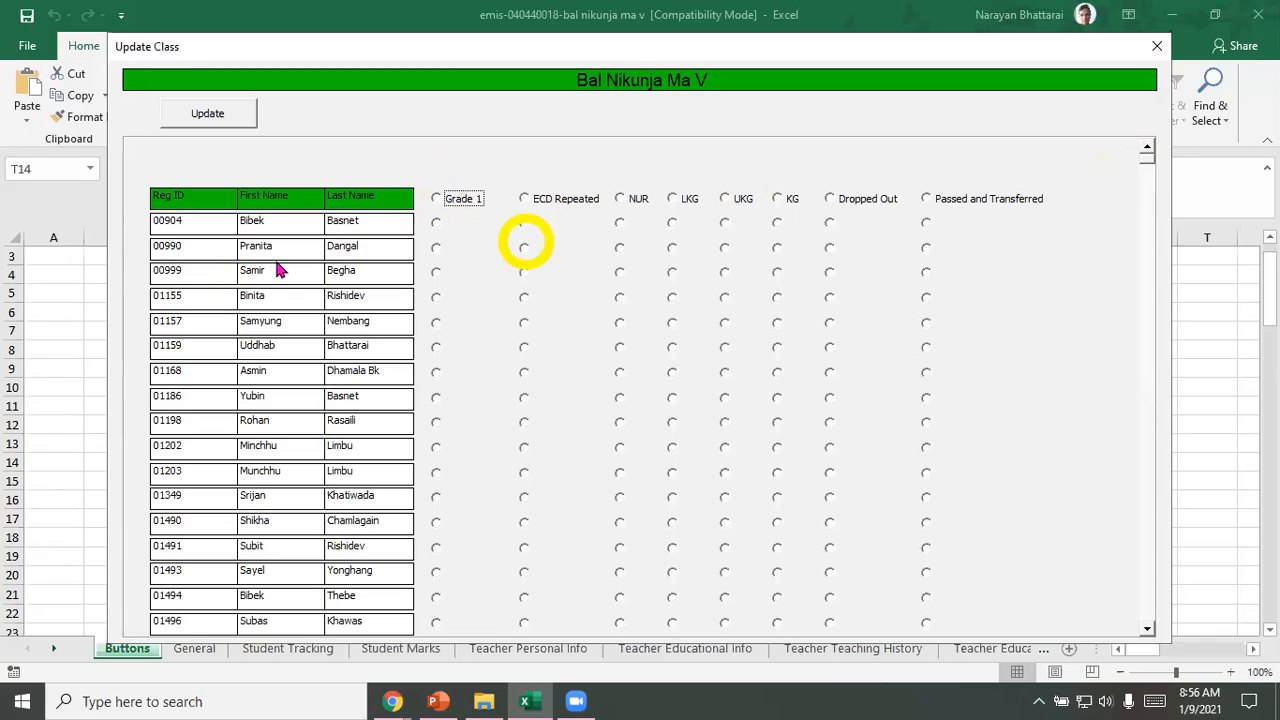
{"action": "left_click", "coordinate": [672, 224]}
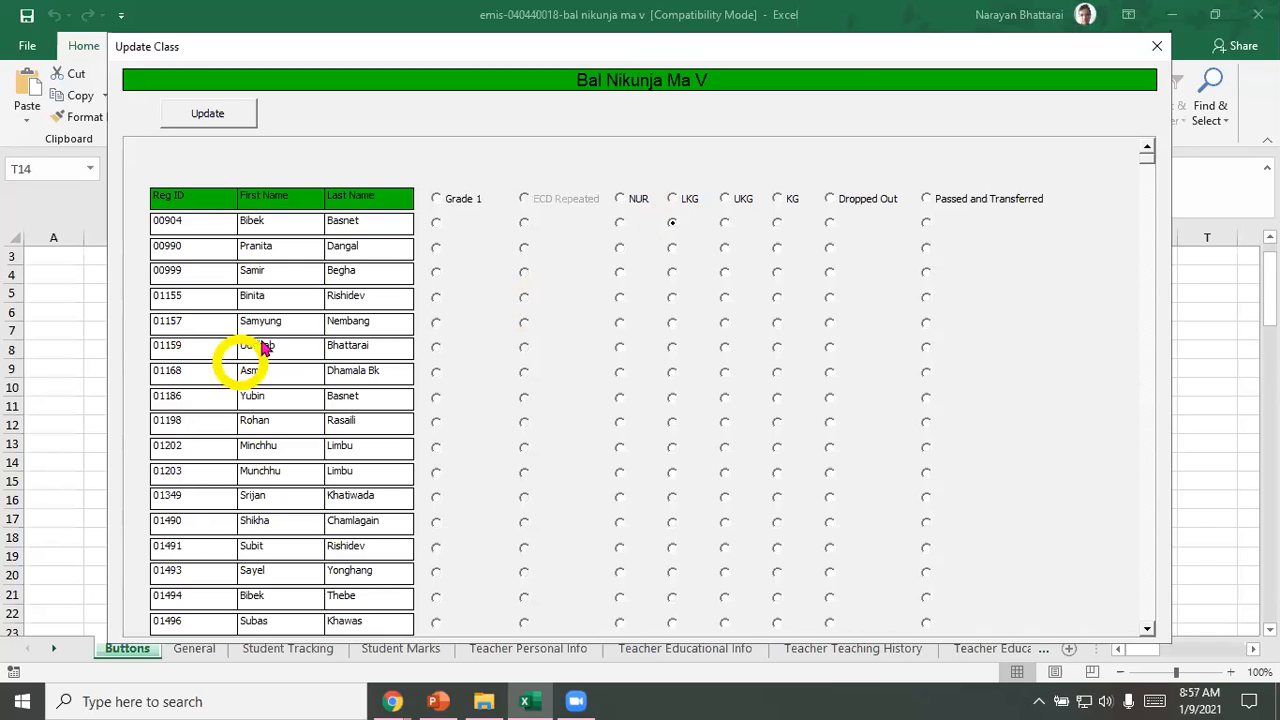
{"action": "left_click", "coordinate": [724, 351]}
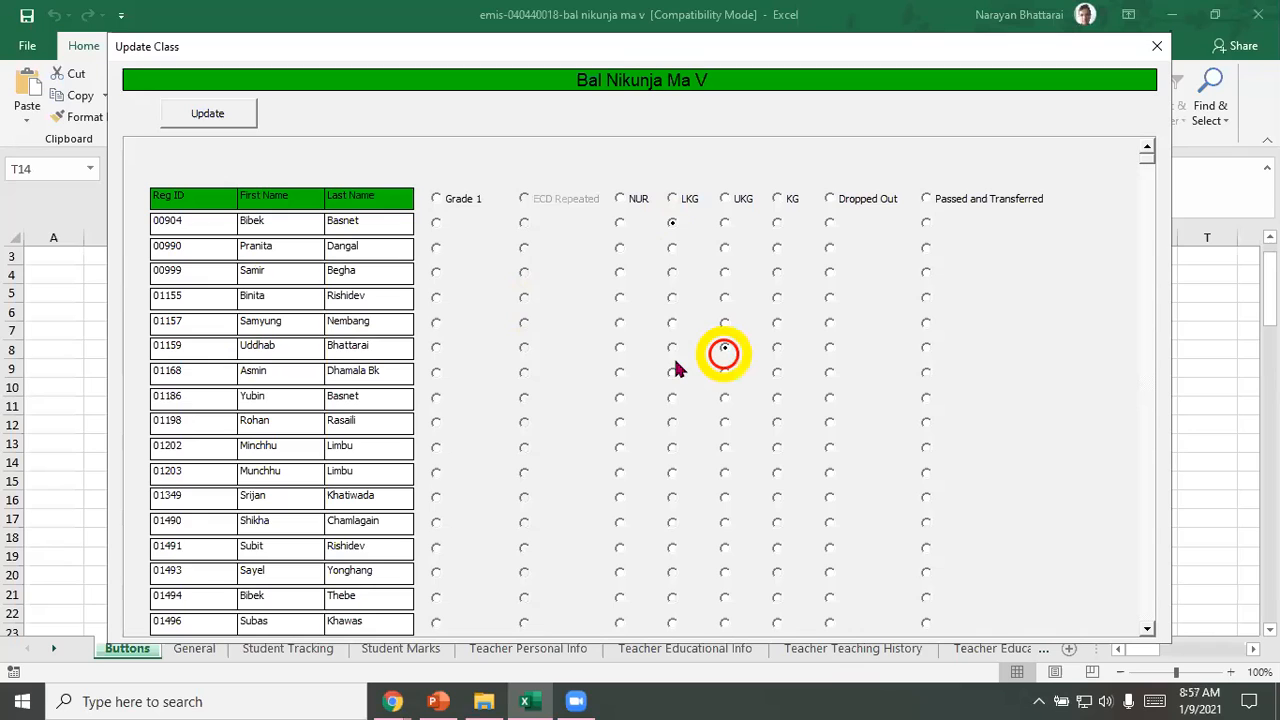
{"action": "left_click", "coordinate": [436, 473]}
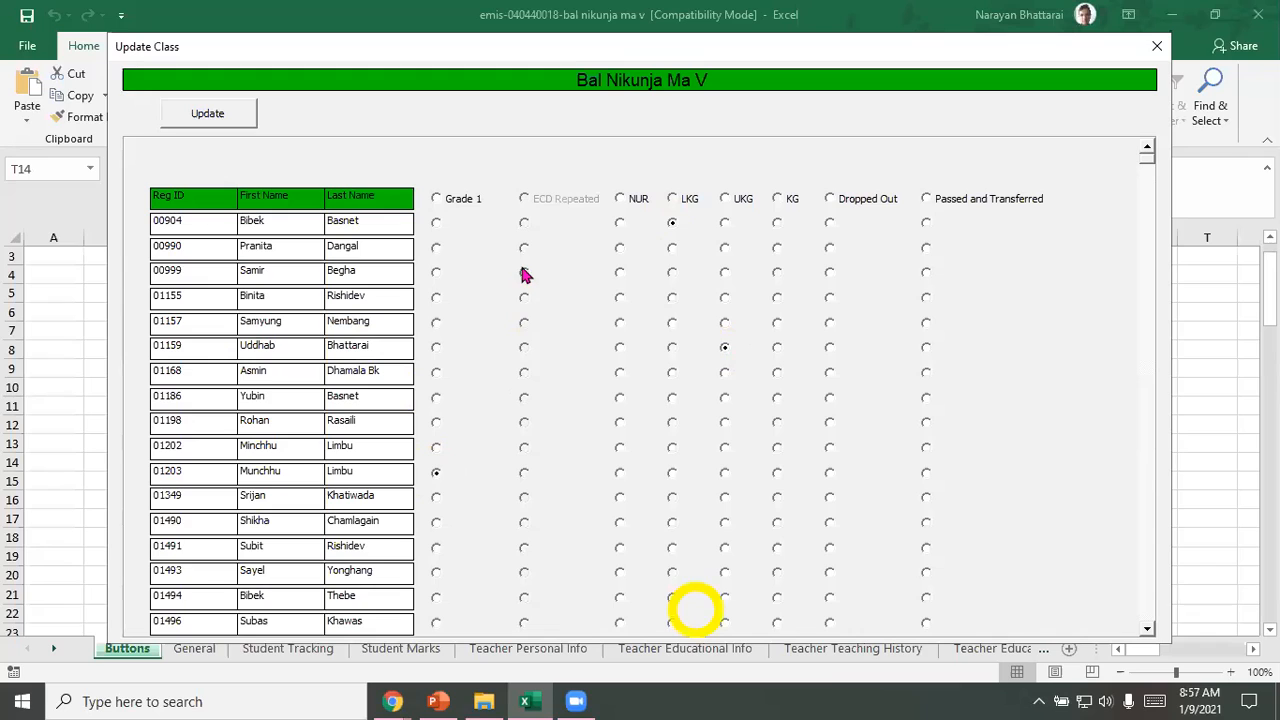
{"action": "left_click", "coordinate": [200, 116]}
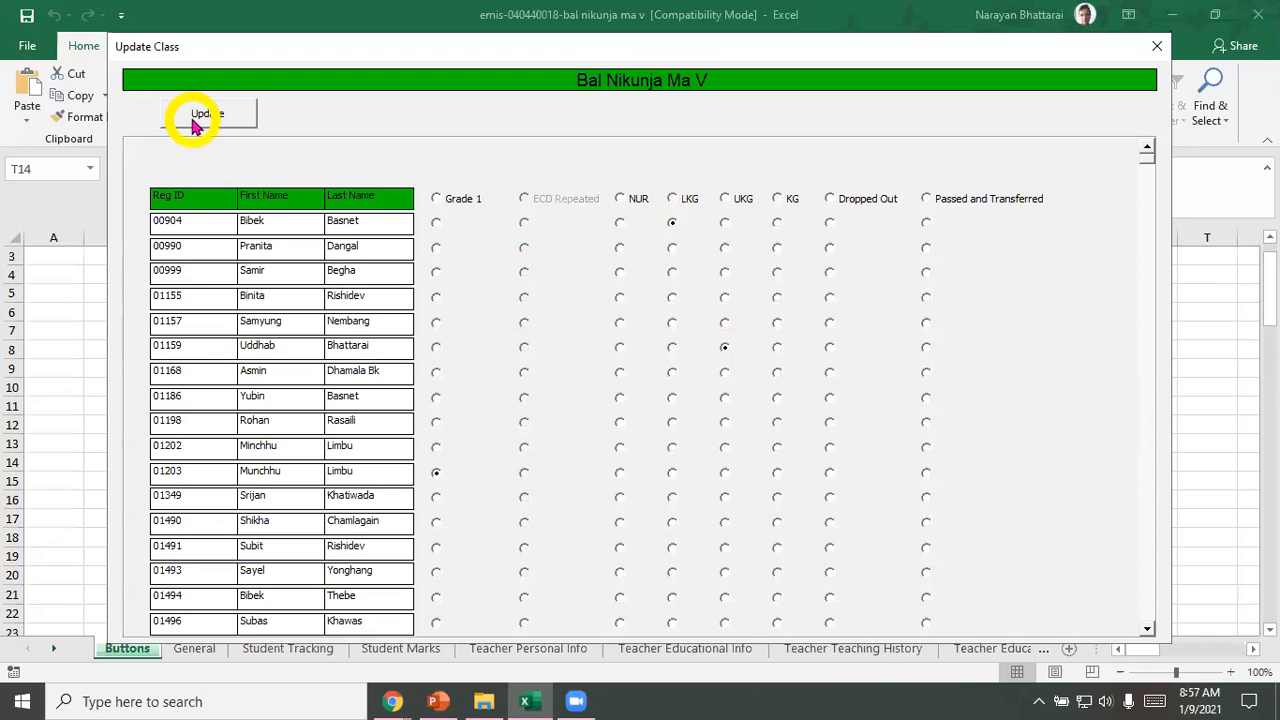
{"action": "left_click", "coordinate": [826, 327]}
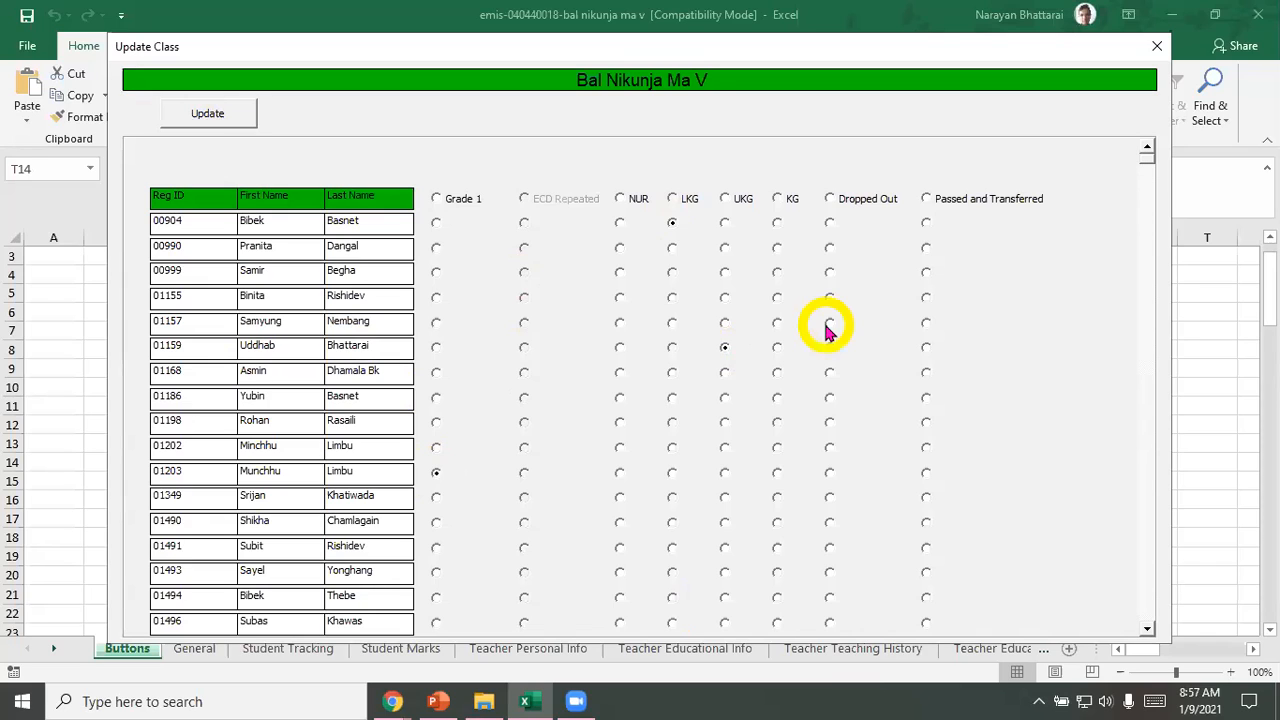
{"action": "left_click", "coordinate": [958, 186]}
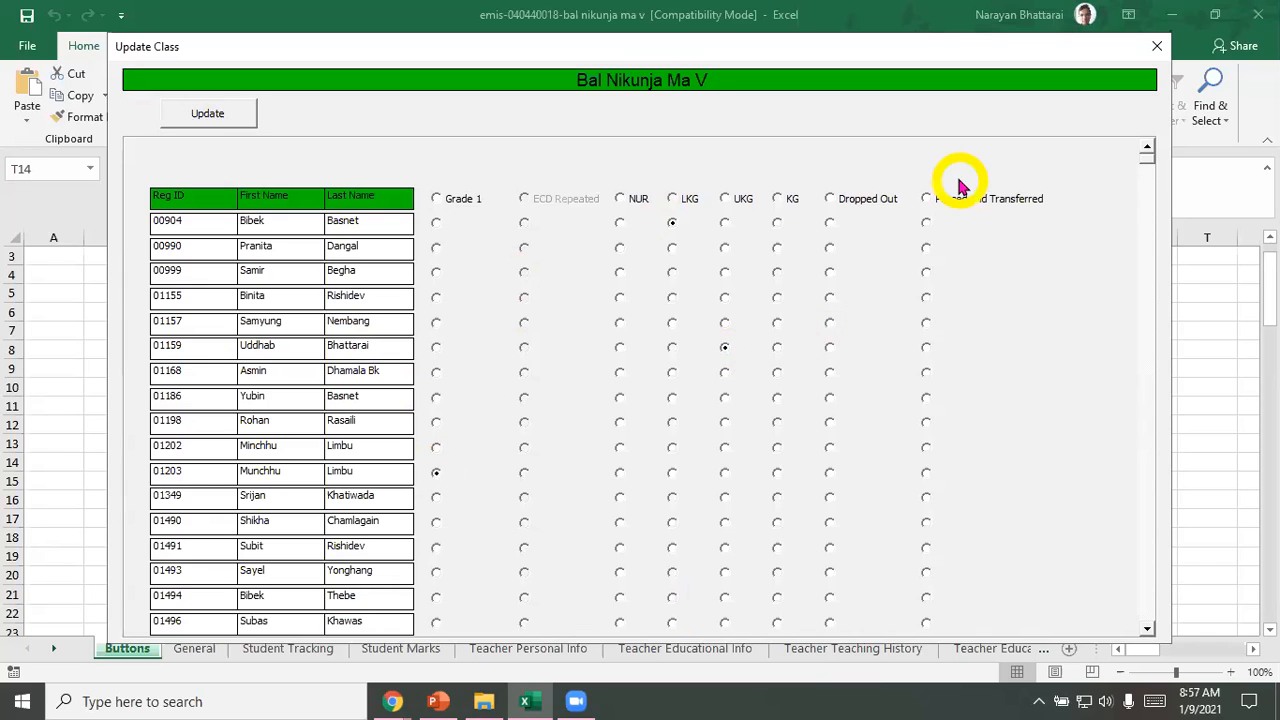
{"action": "left_click", "coordinate": [670, 63]}
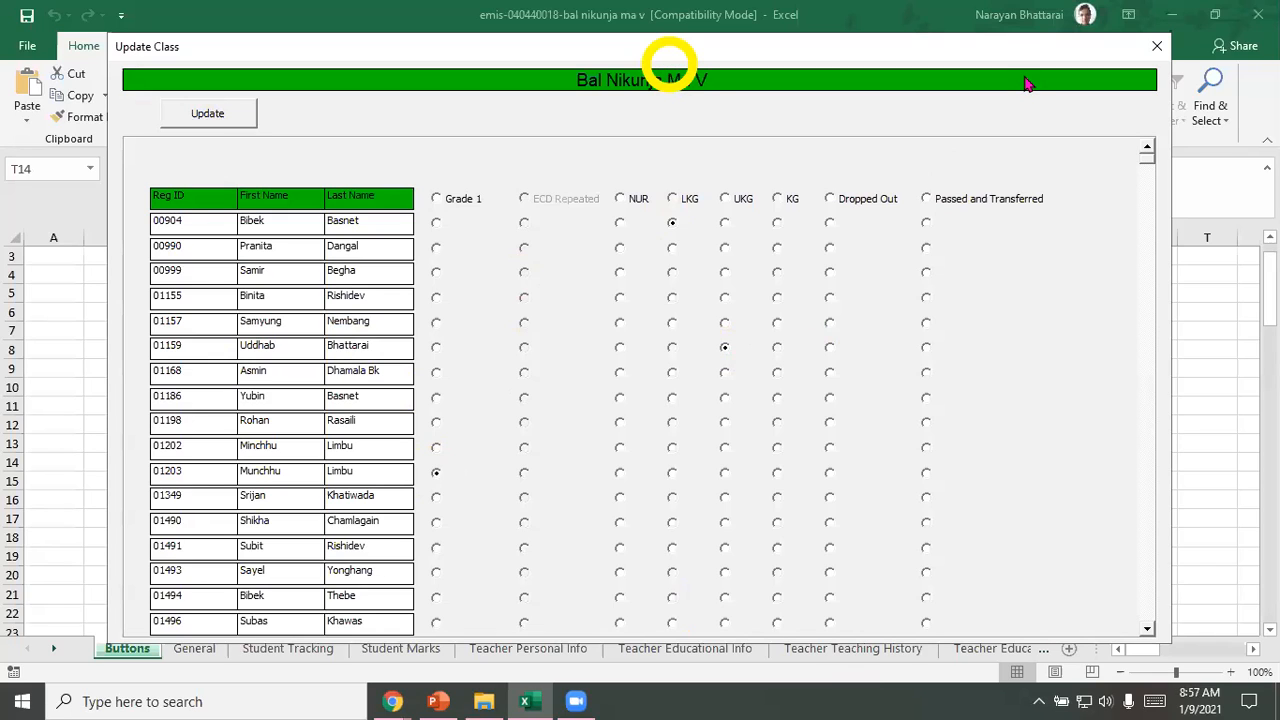
{"action": "left_click", "coordinate": [605, 512]}
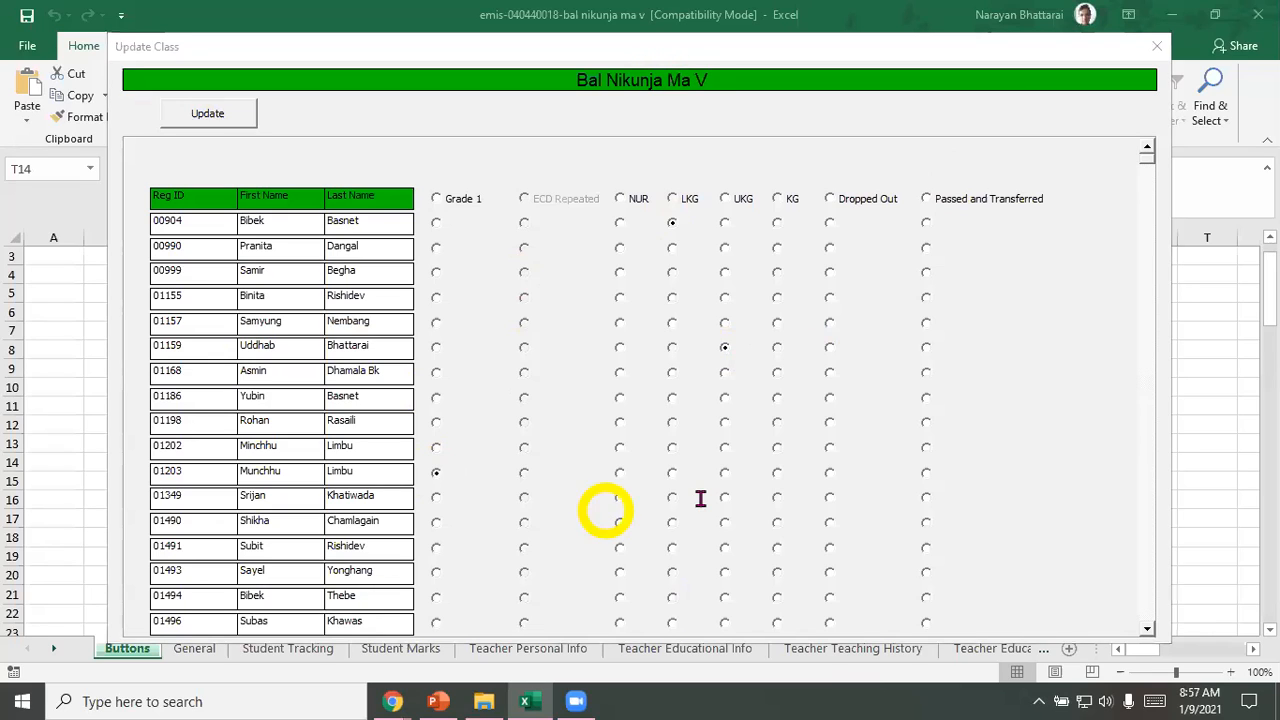
{"action": "left_click", "coordinate": [702, 497]}
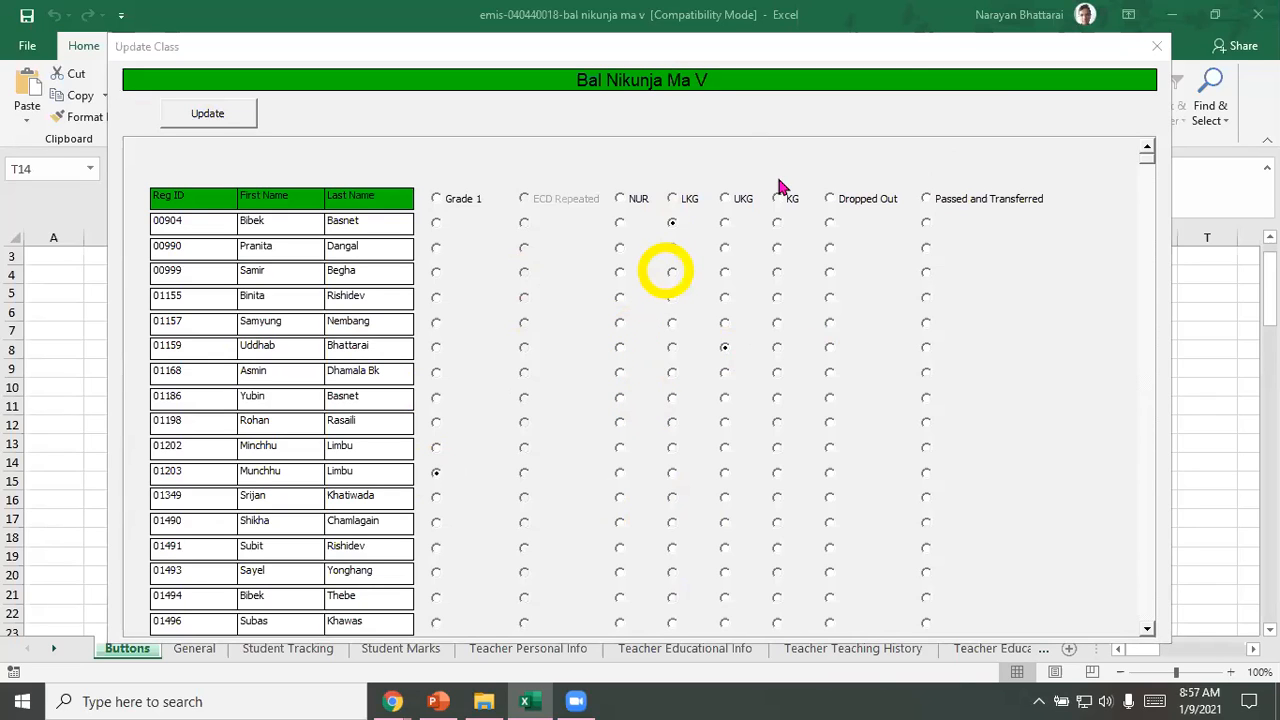
{"action": "left_click", "coordinate": [671, 222]}
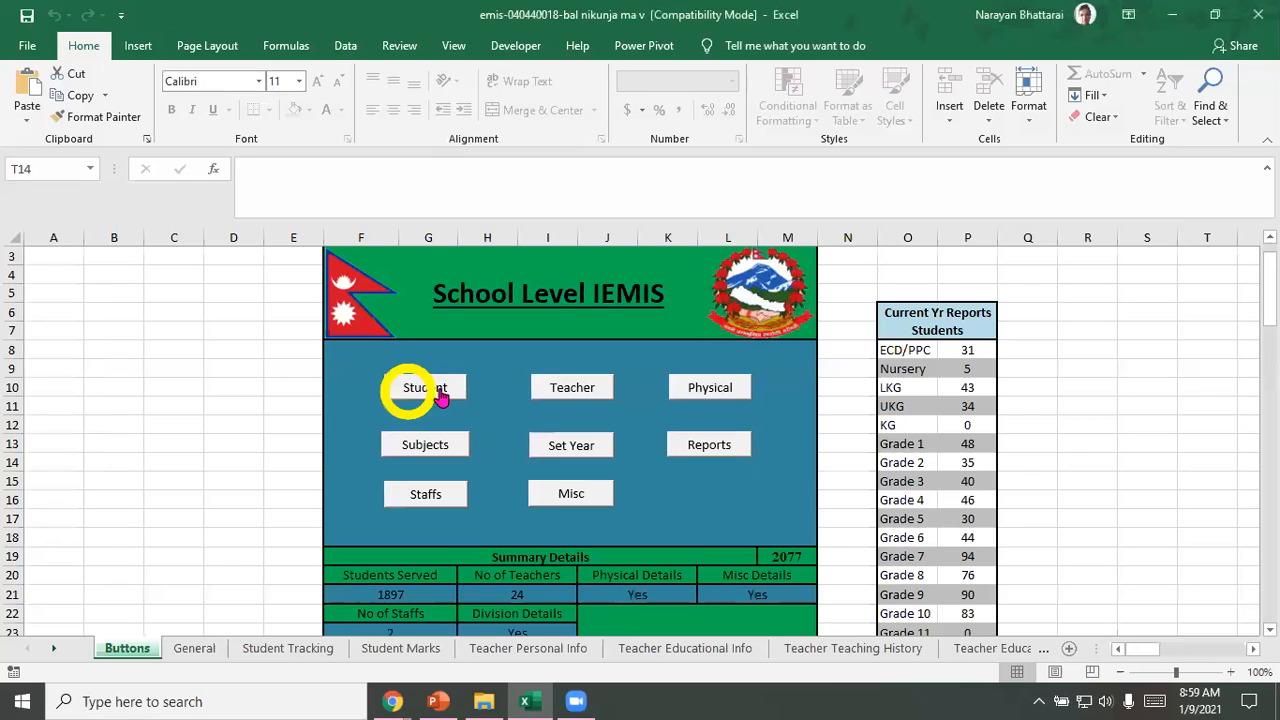
{"action": "left_click", "coordinate": [441, 397]}
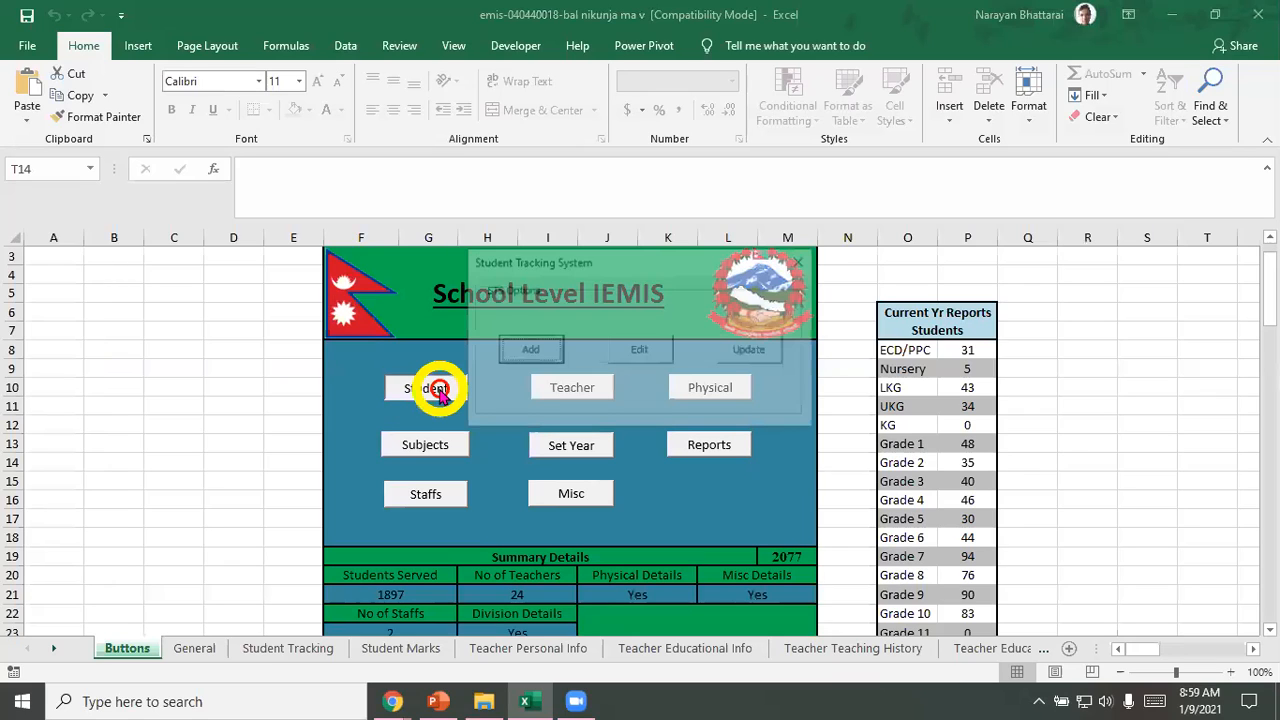
{"action": "left_click", "coordinate": [801, 264]}
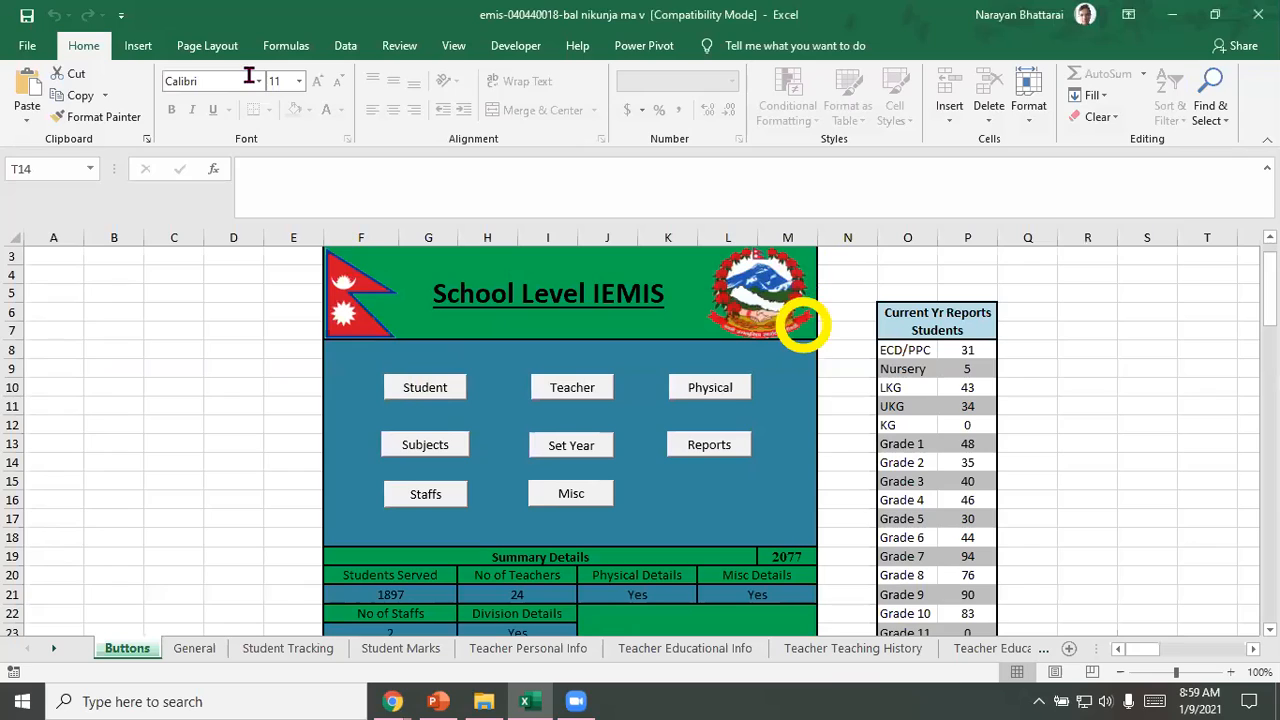